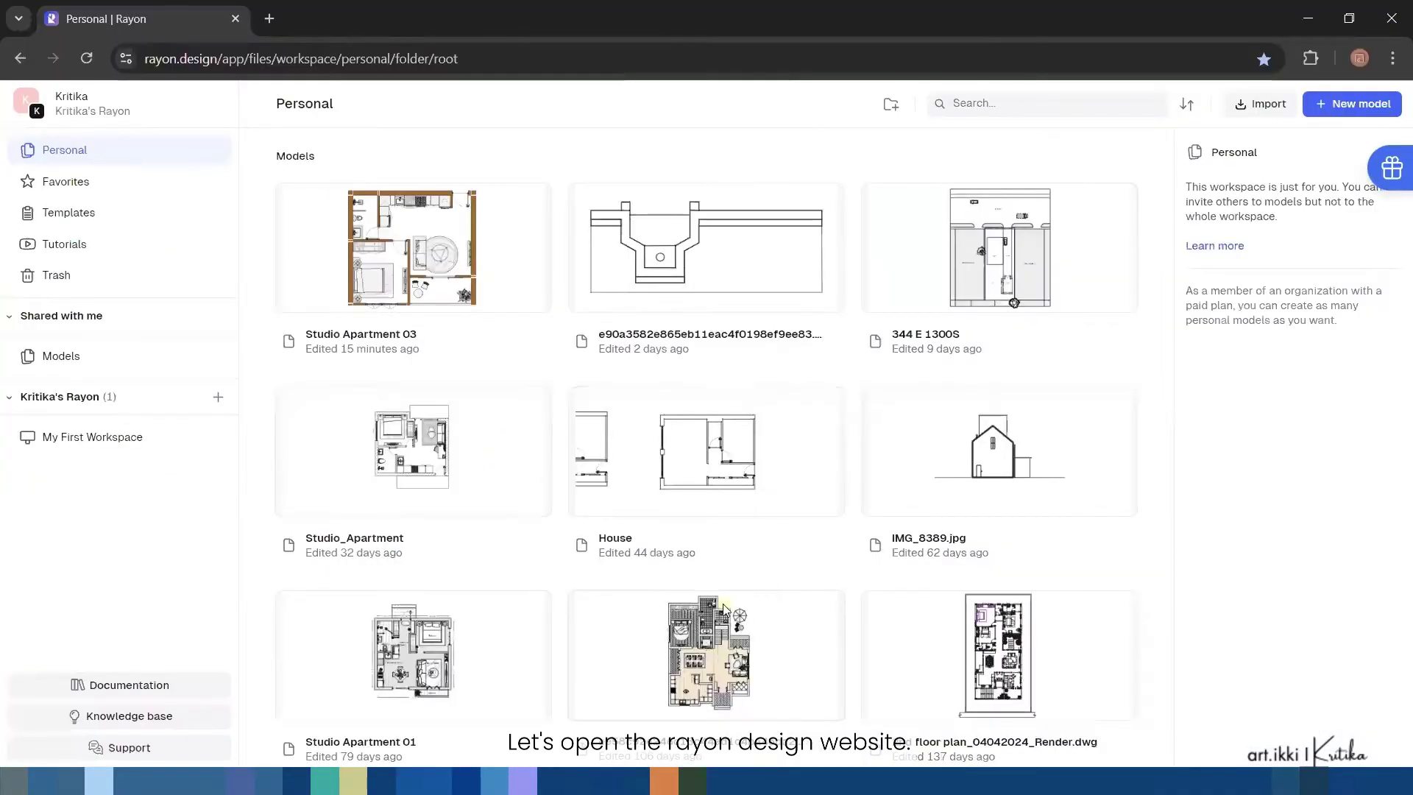
Browse the personal models and the full template collection, including the famous buildings, community and kits templates
scroll(724, 609, "down", 8)
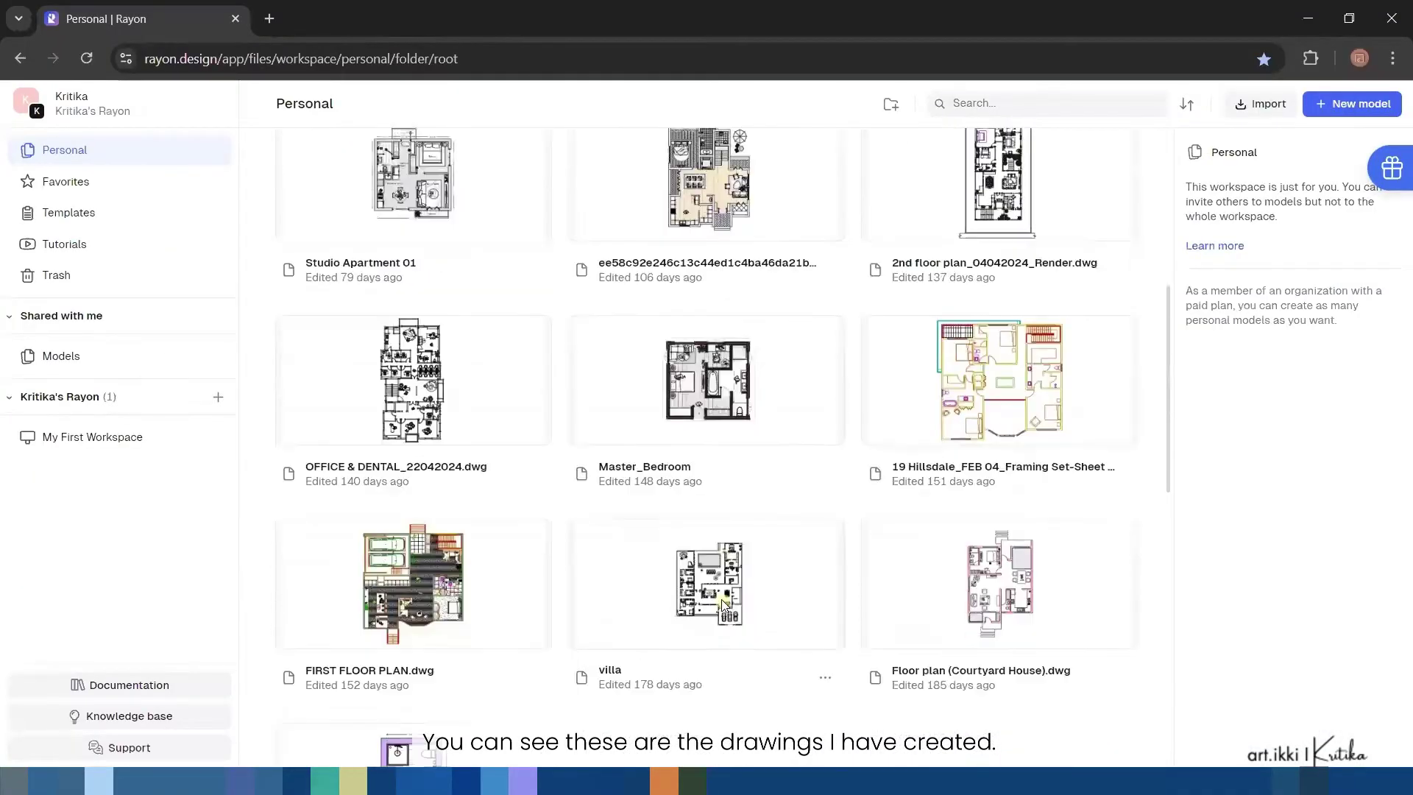
scroll(723, 605, "down", 6)
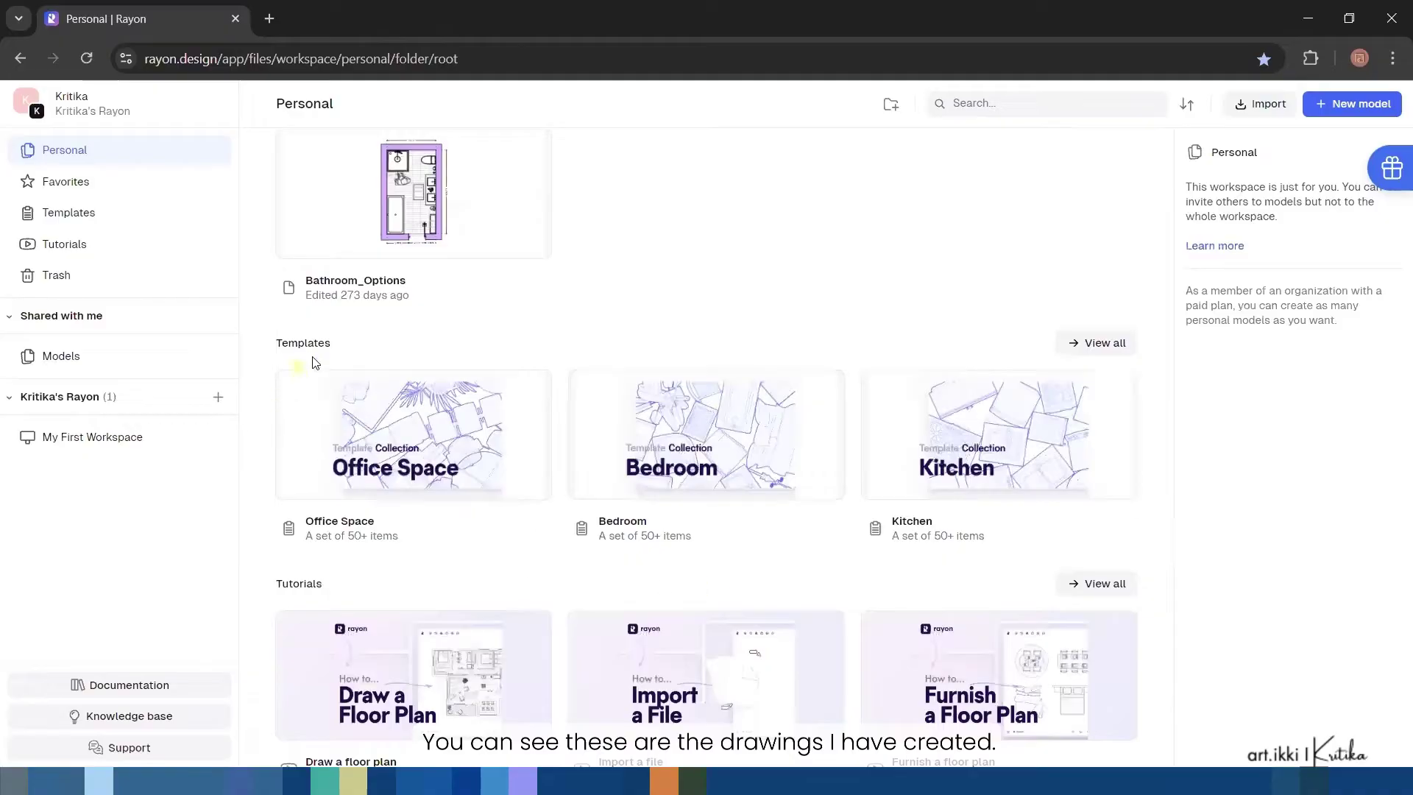
left_click(1096, 343)
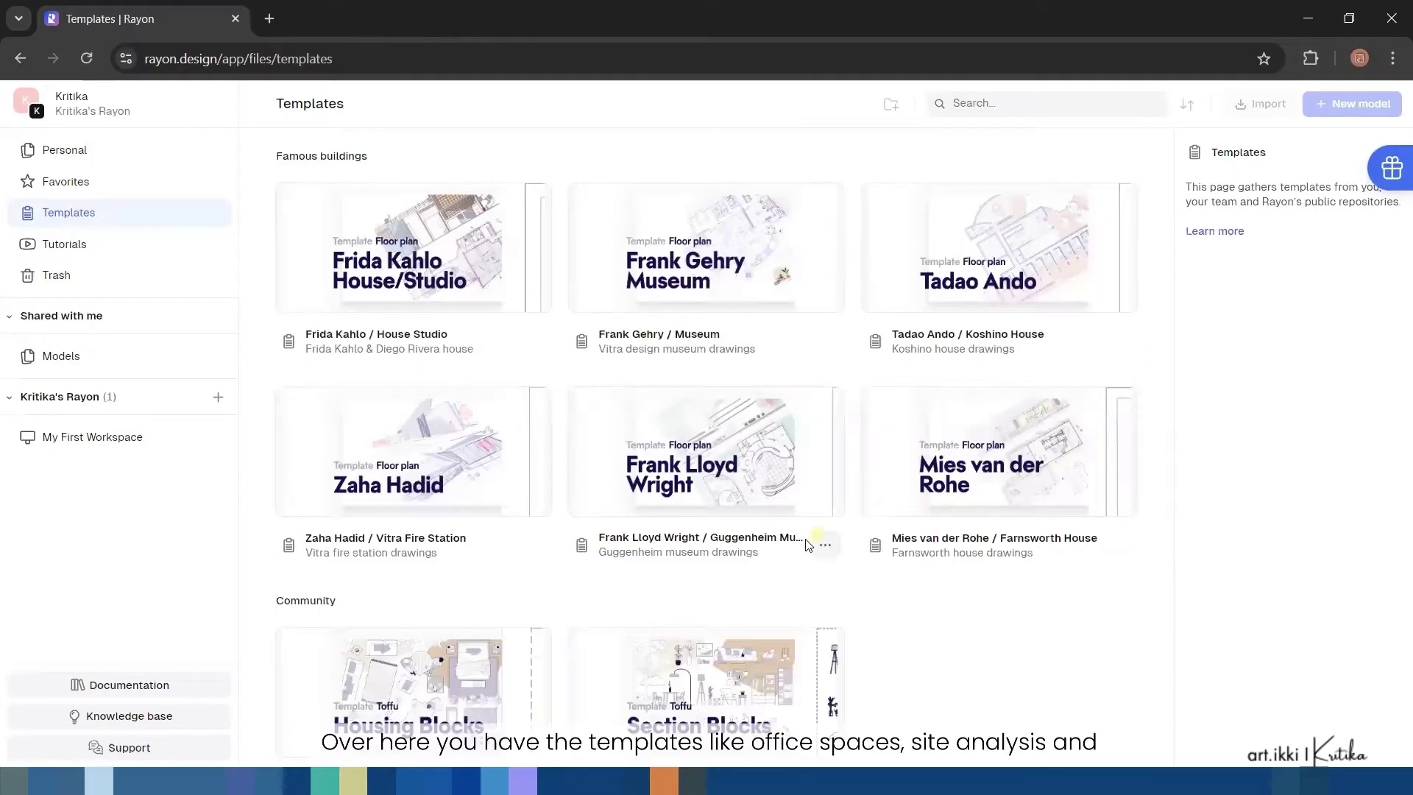
scroll(806, 544, "down", 3)
scroll(806, 544, "down", 6)
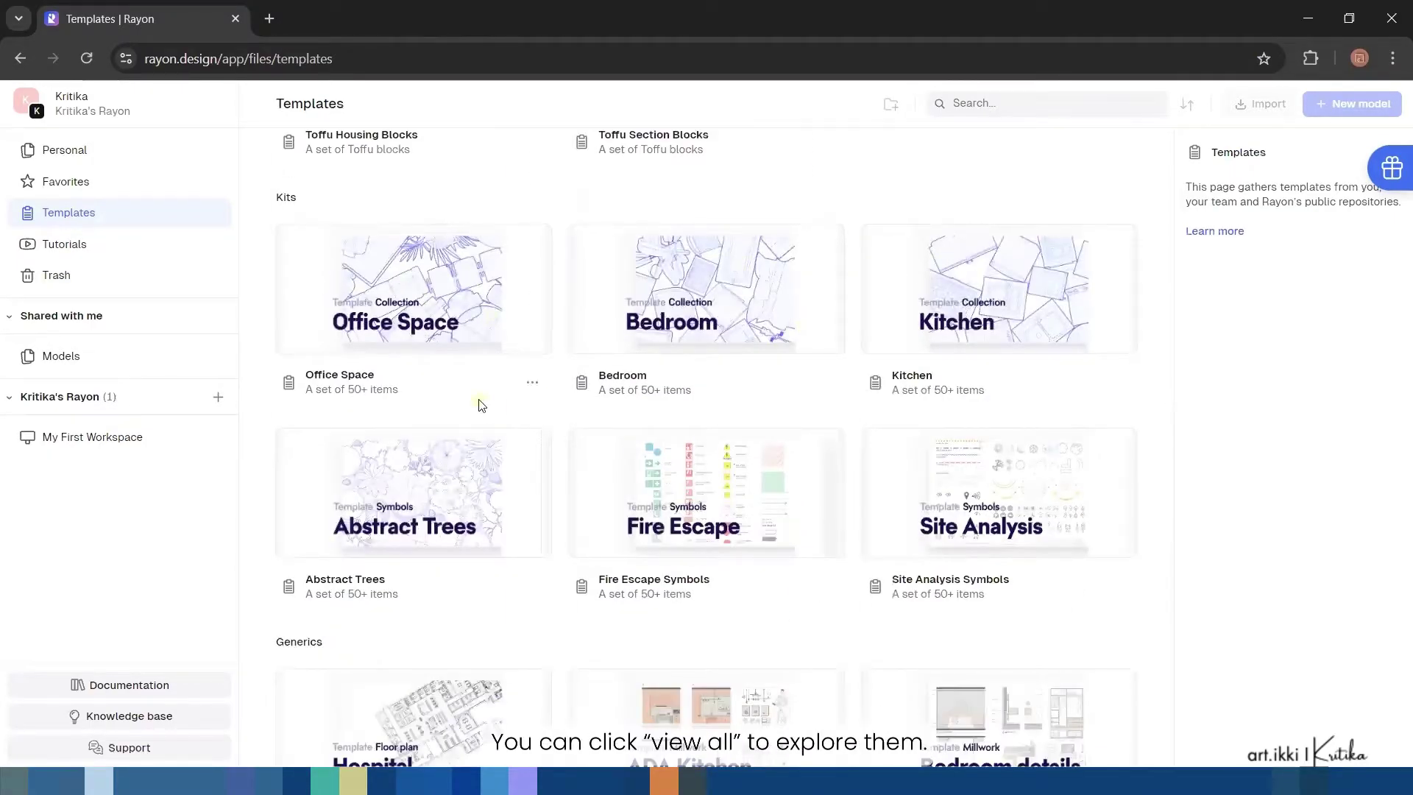
scroll(478, 405, "down", 4)
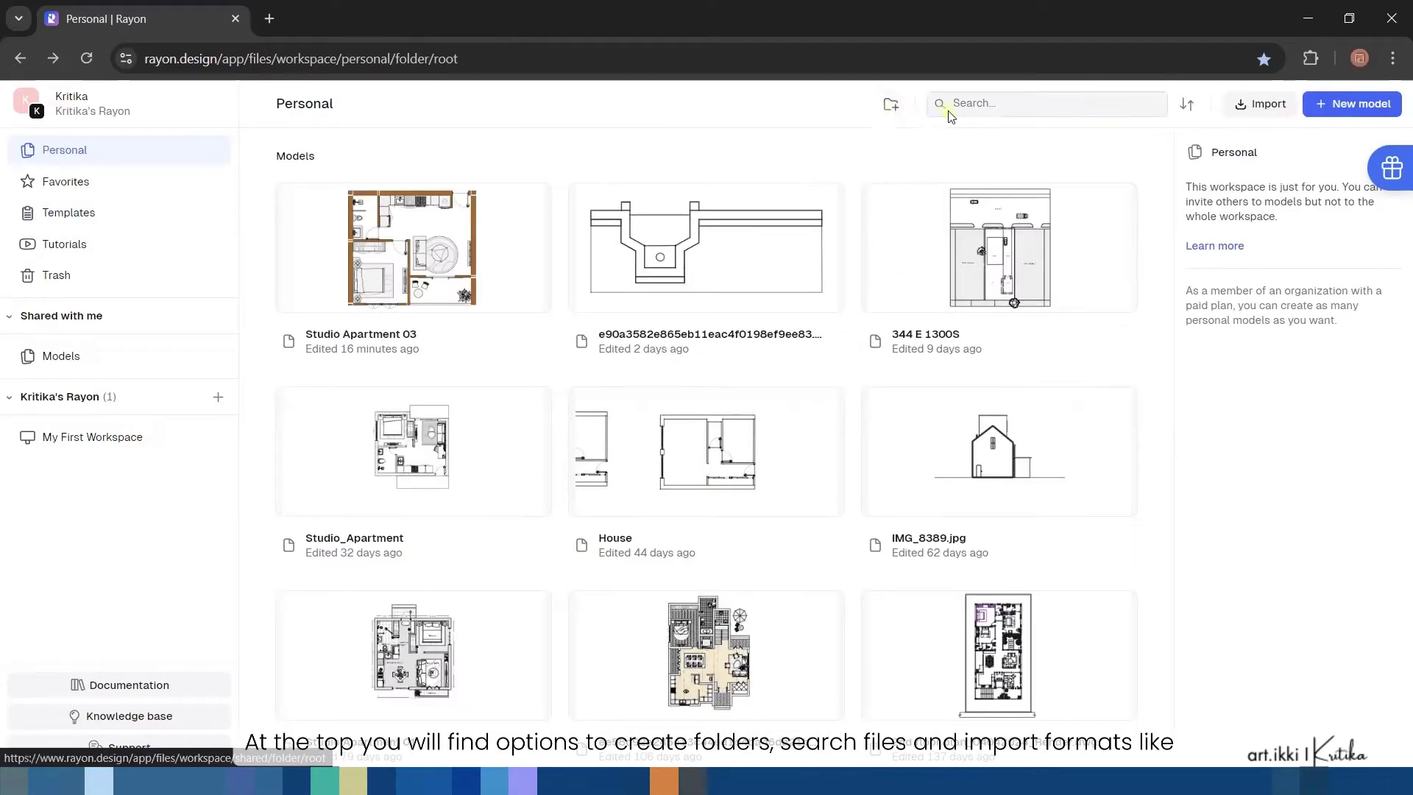
Check the supported import formats, create a new model and show the canvas grid
mouse_move(1271, 109)
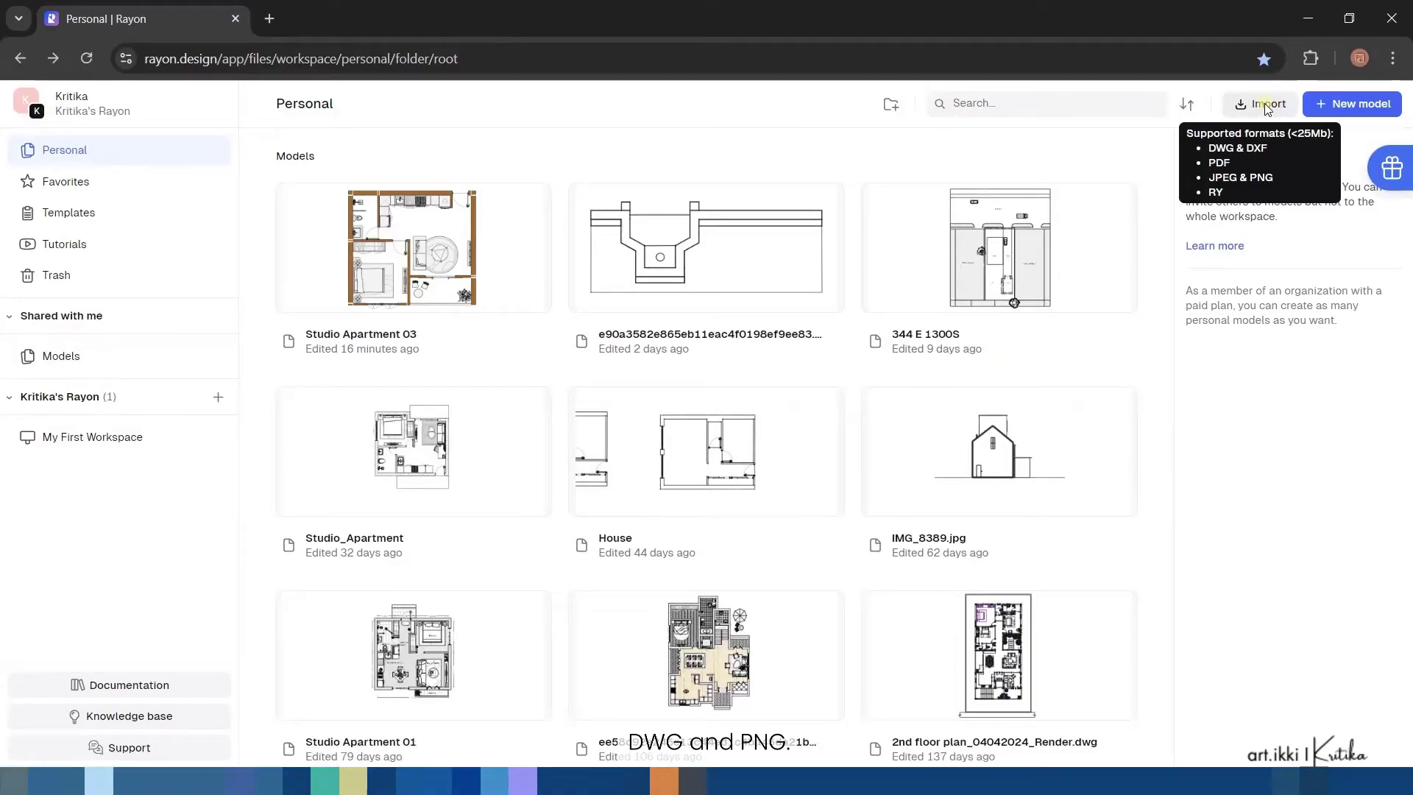
left_click(1340, 105)
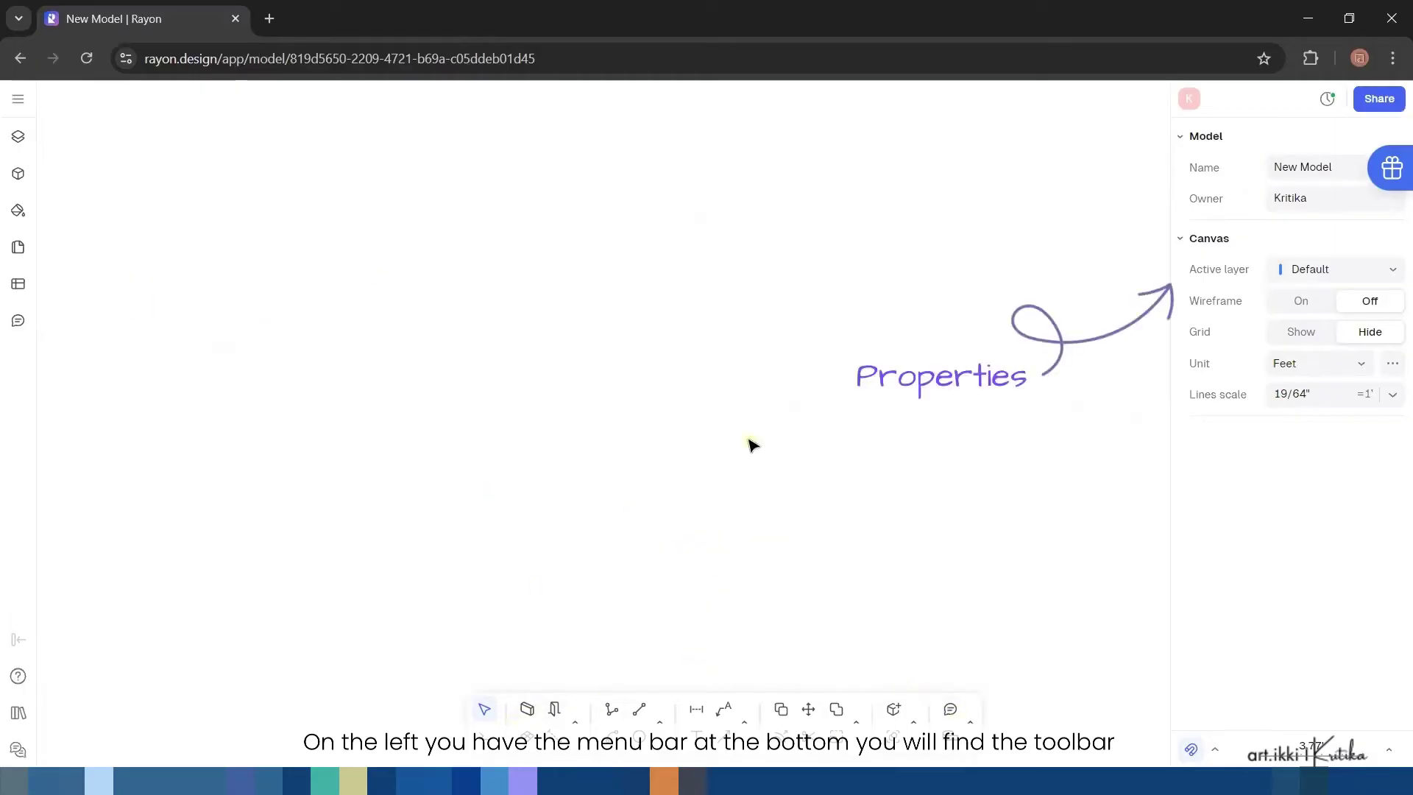
left_click(1301, 331)
Look through the model's layers, the "Dining room - 3 views" block library, styles, pages and comments
left_click(18, 137)
left_click(18, 173)
scroll(96, 316, "down", 10)
left_click(140, 340)
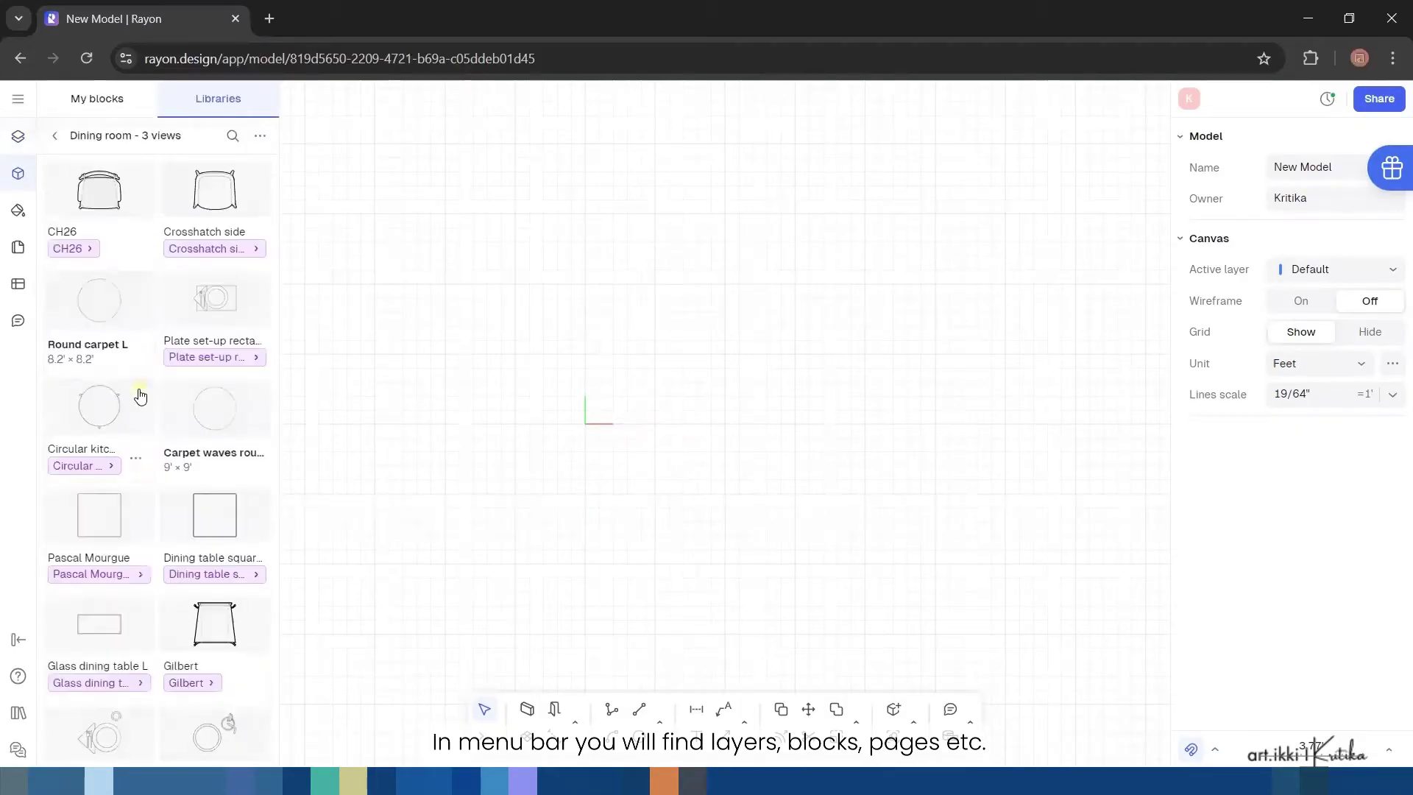
scroll(139, 393, "down", 10)
left_click(18, 211)
left_click(19, 247)
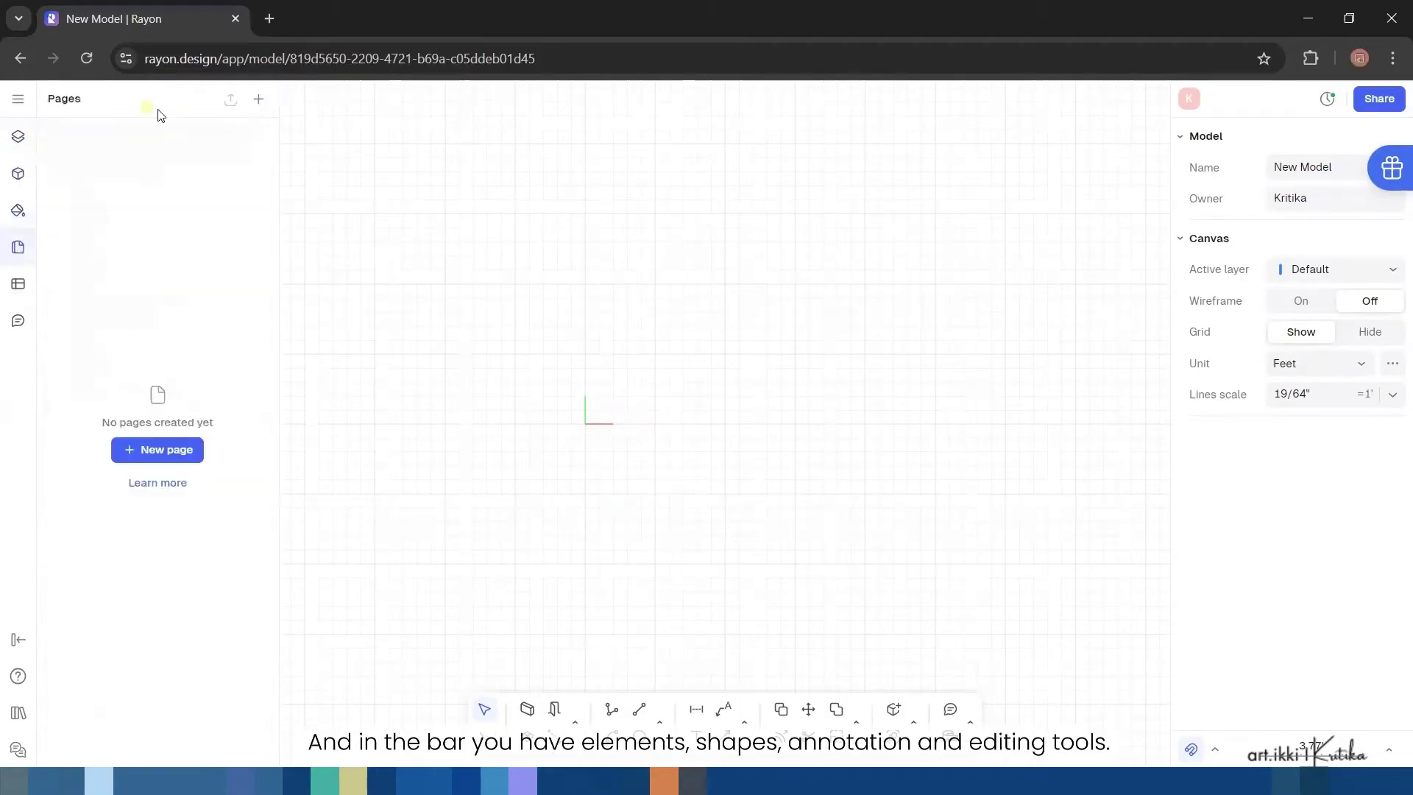
left_click(18, 321)
Review the available element, shape, annotation and editing tools
left_click(577, 723)
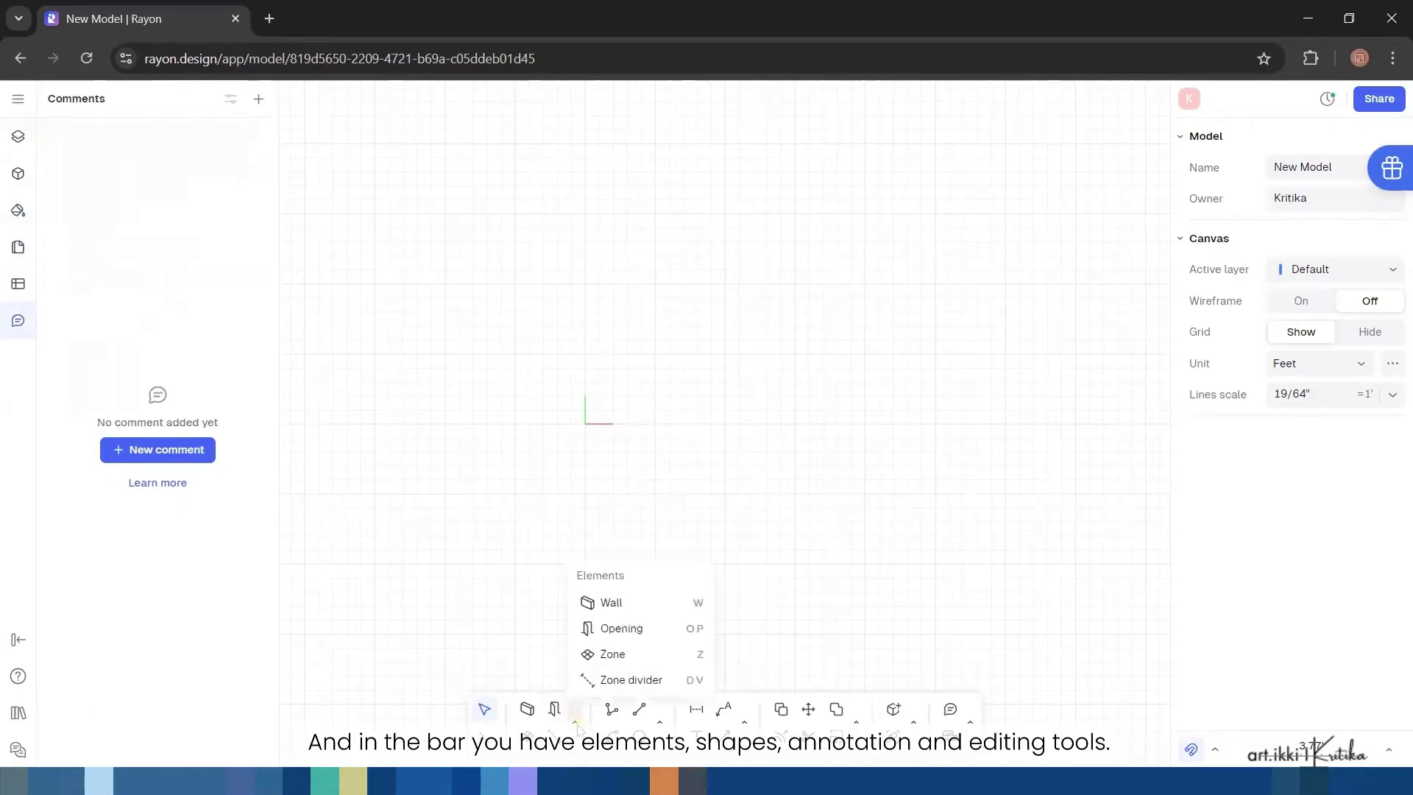
mouse_move(658, 727)
mouse_move(749, 721)
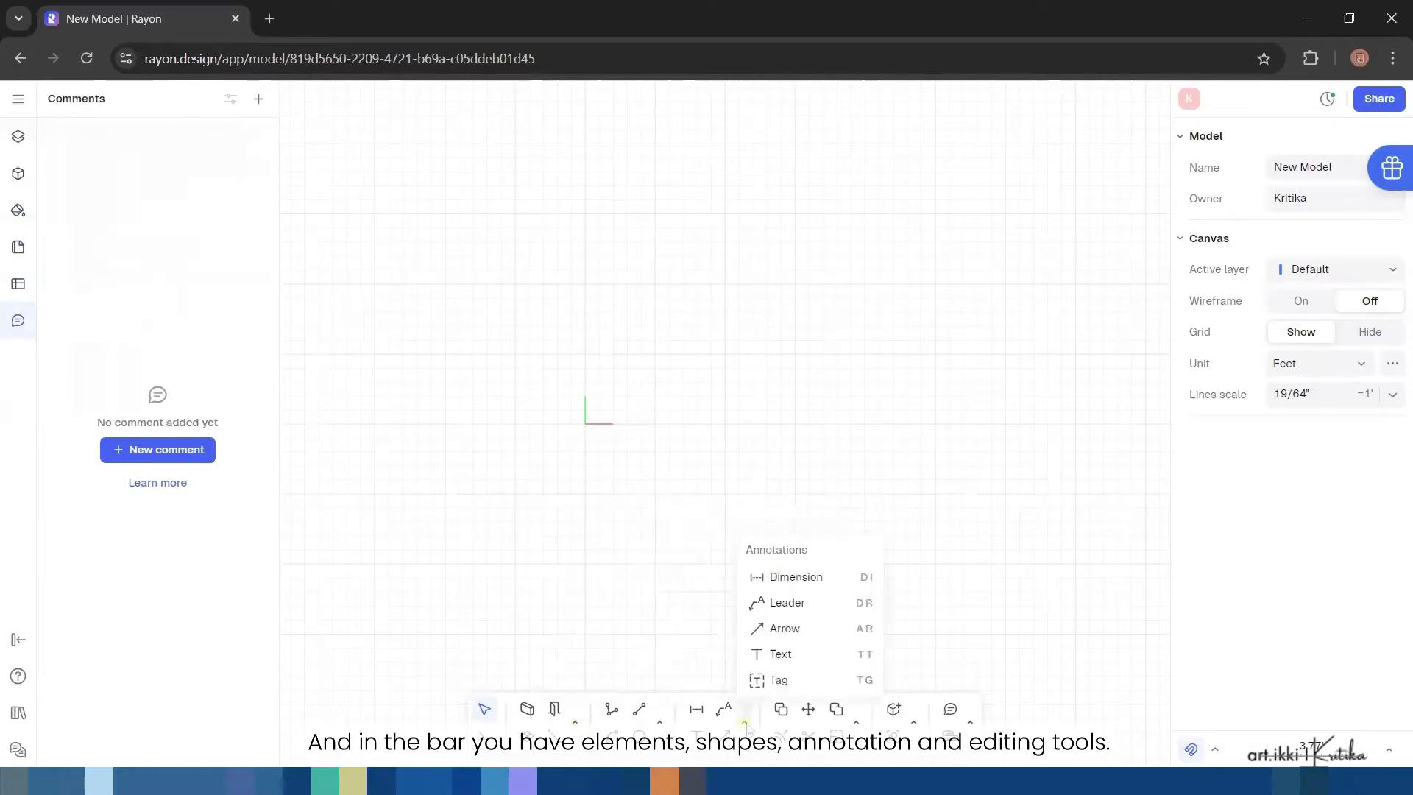
mouse_move(858, 727)
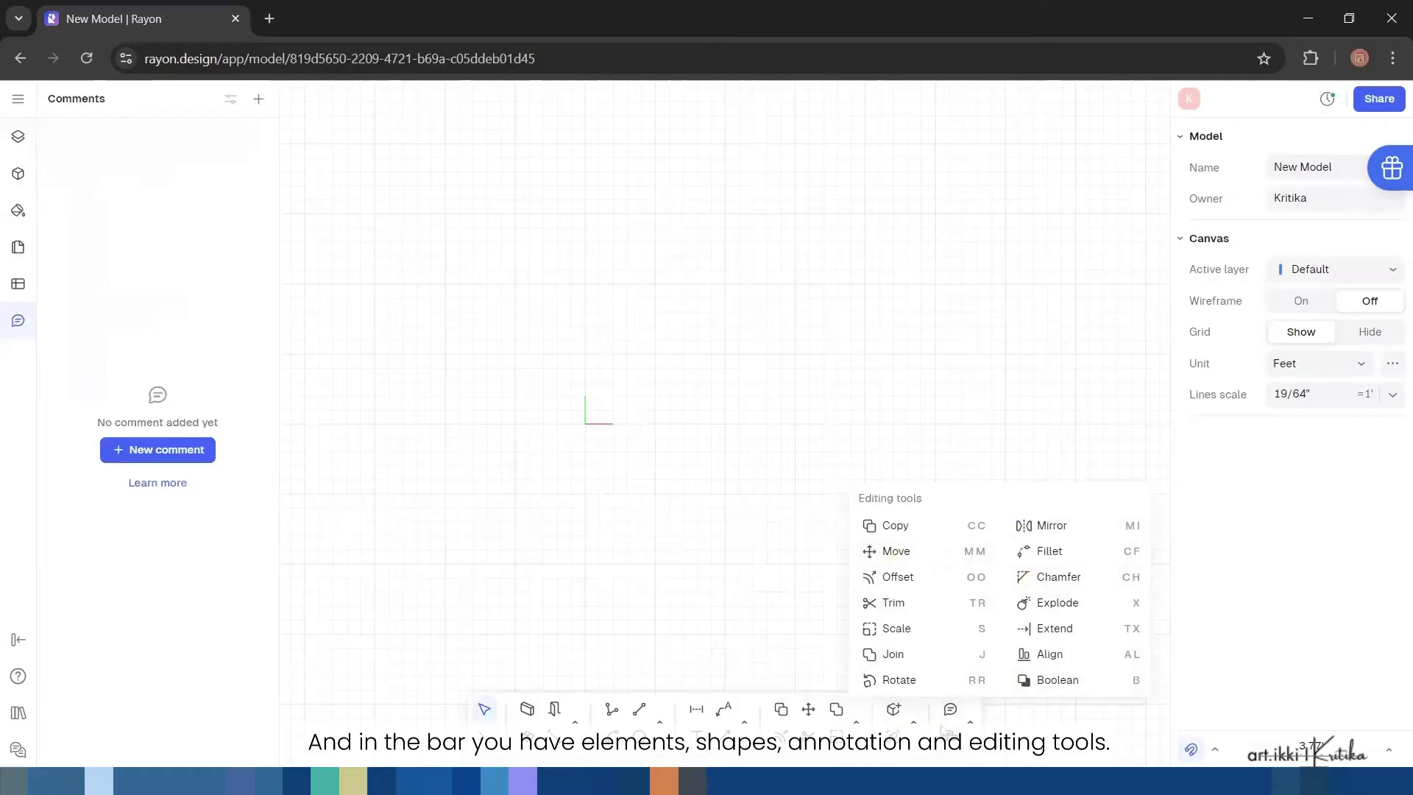
mouse_move(913, 724)
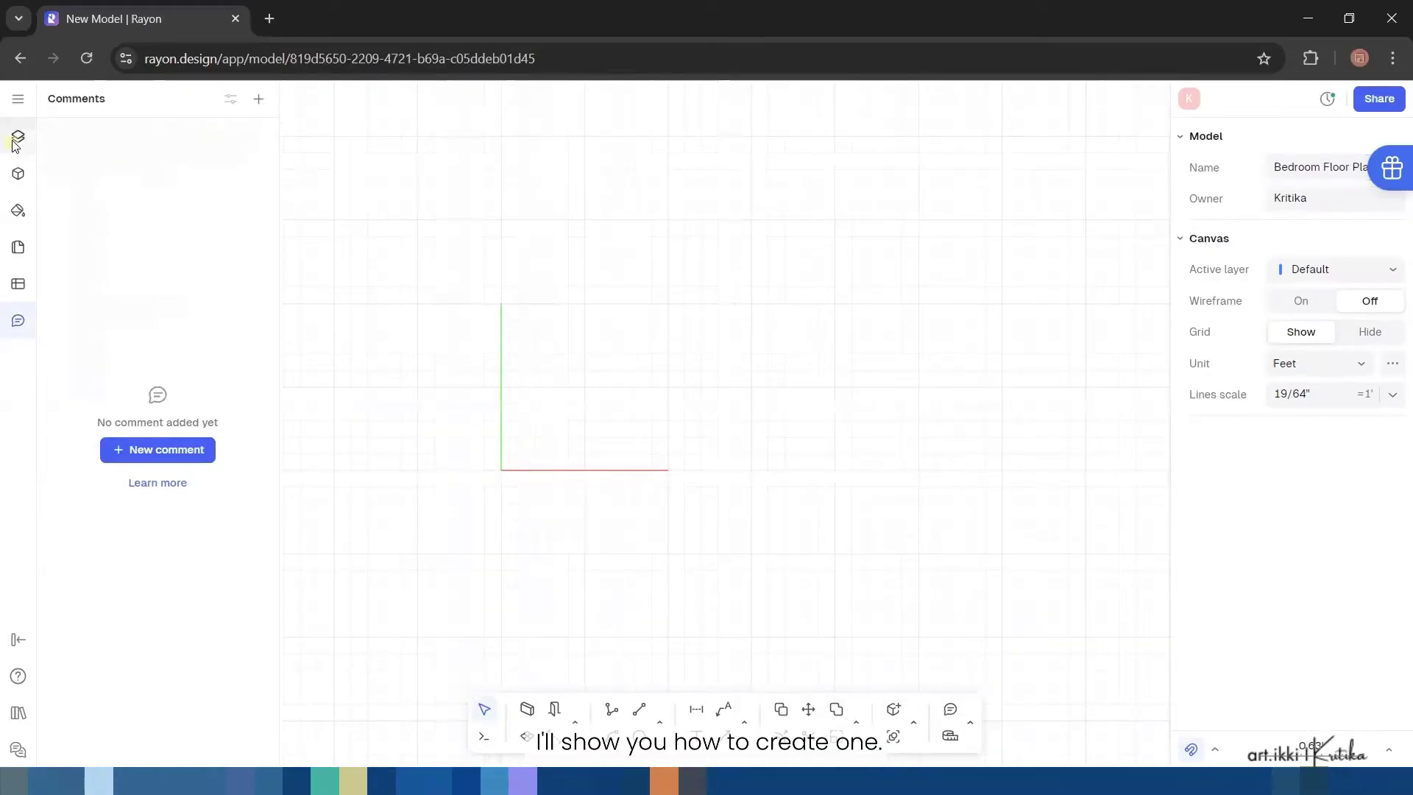
Add a new layer, make it active and name it Walls
left_click(6, 142)
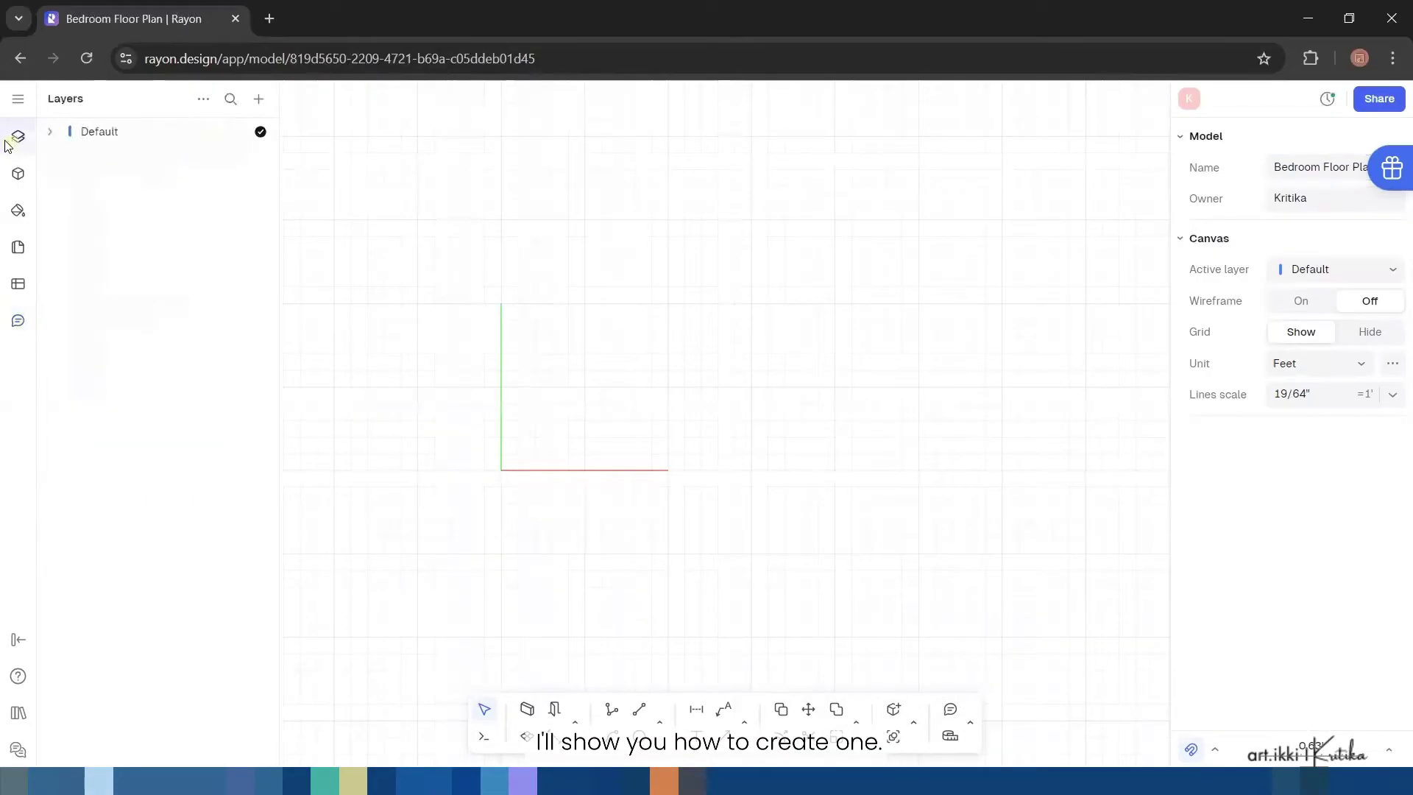
left_click(261, 101)
left_click(271, 135)
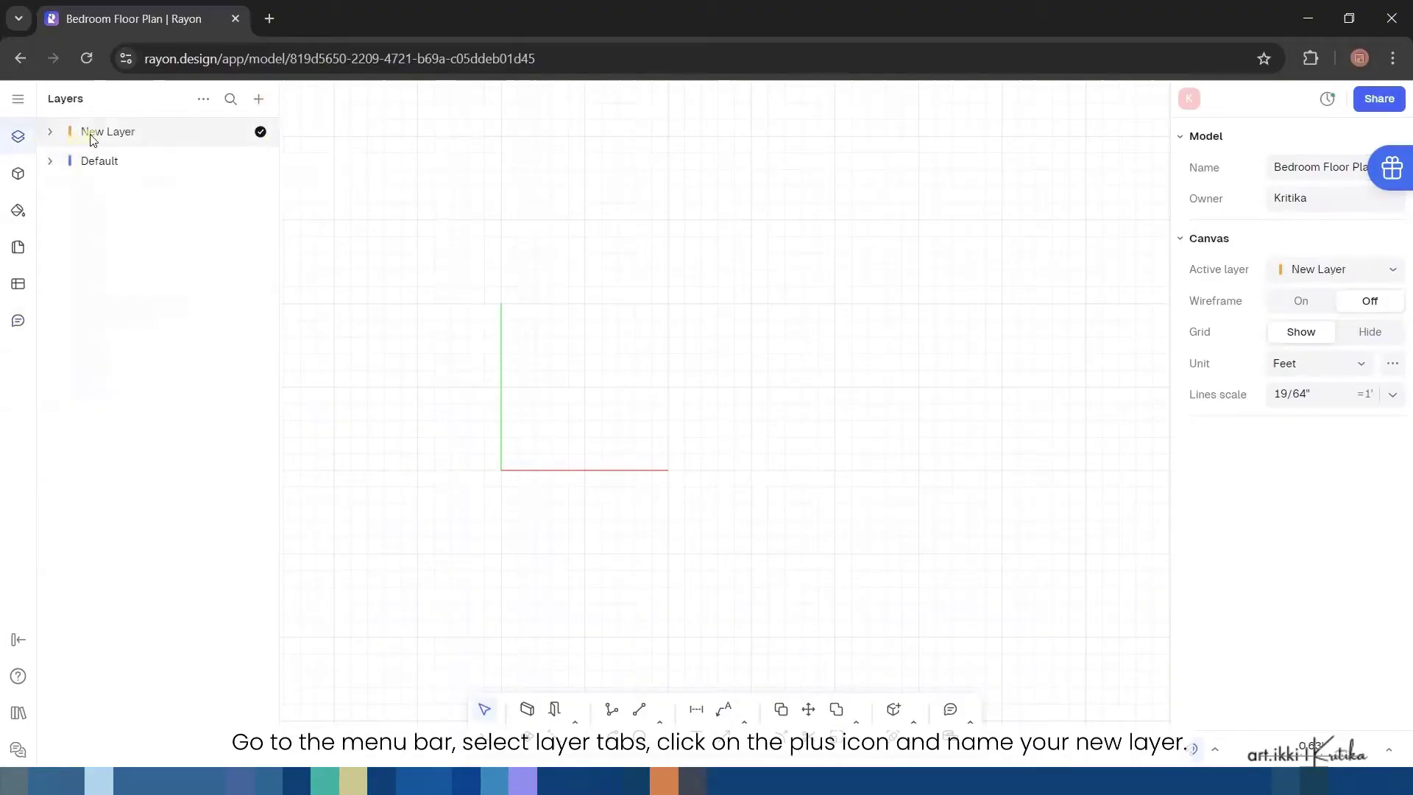
double_click(141, 135)
key("BackSpace")
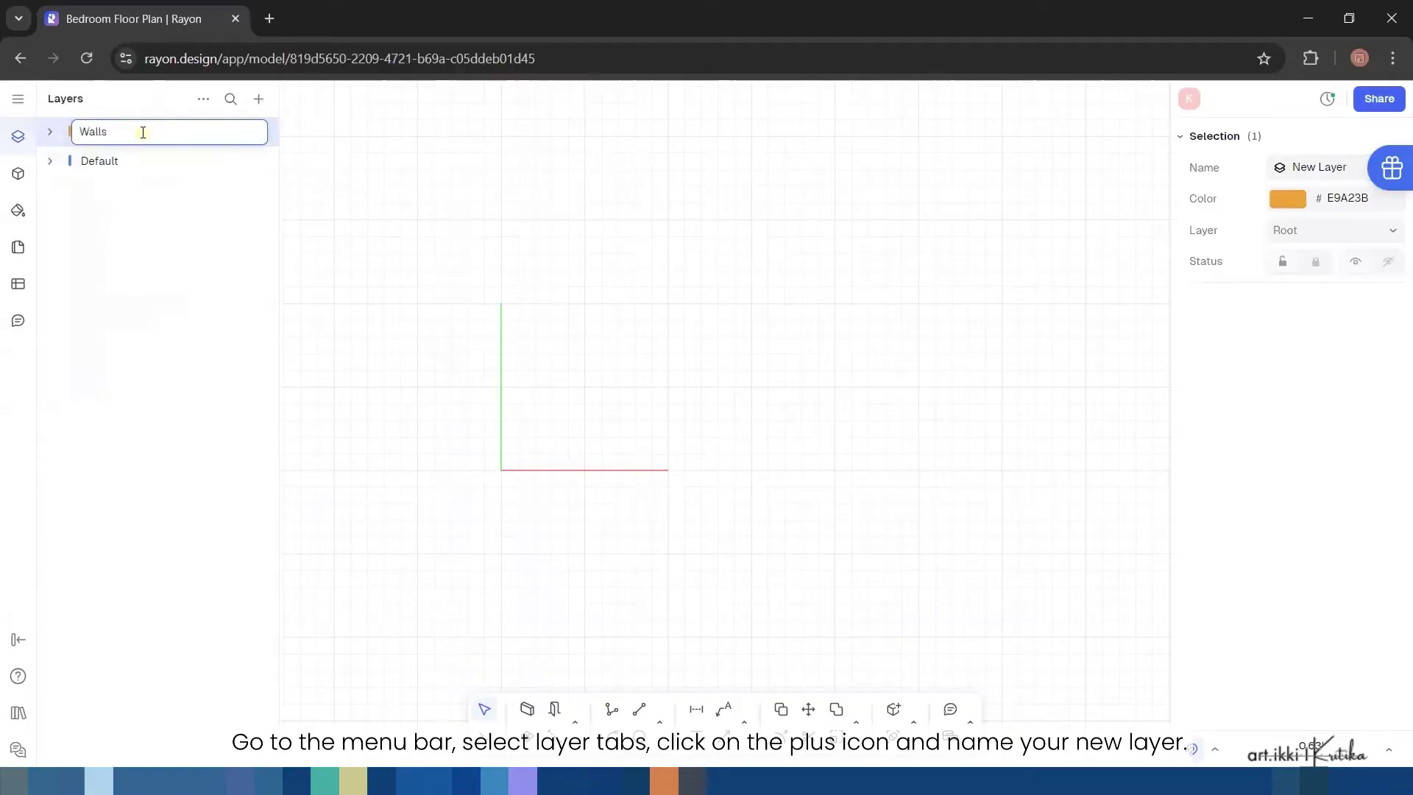
key("Return")
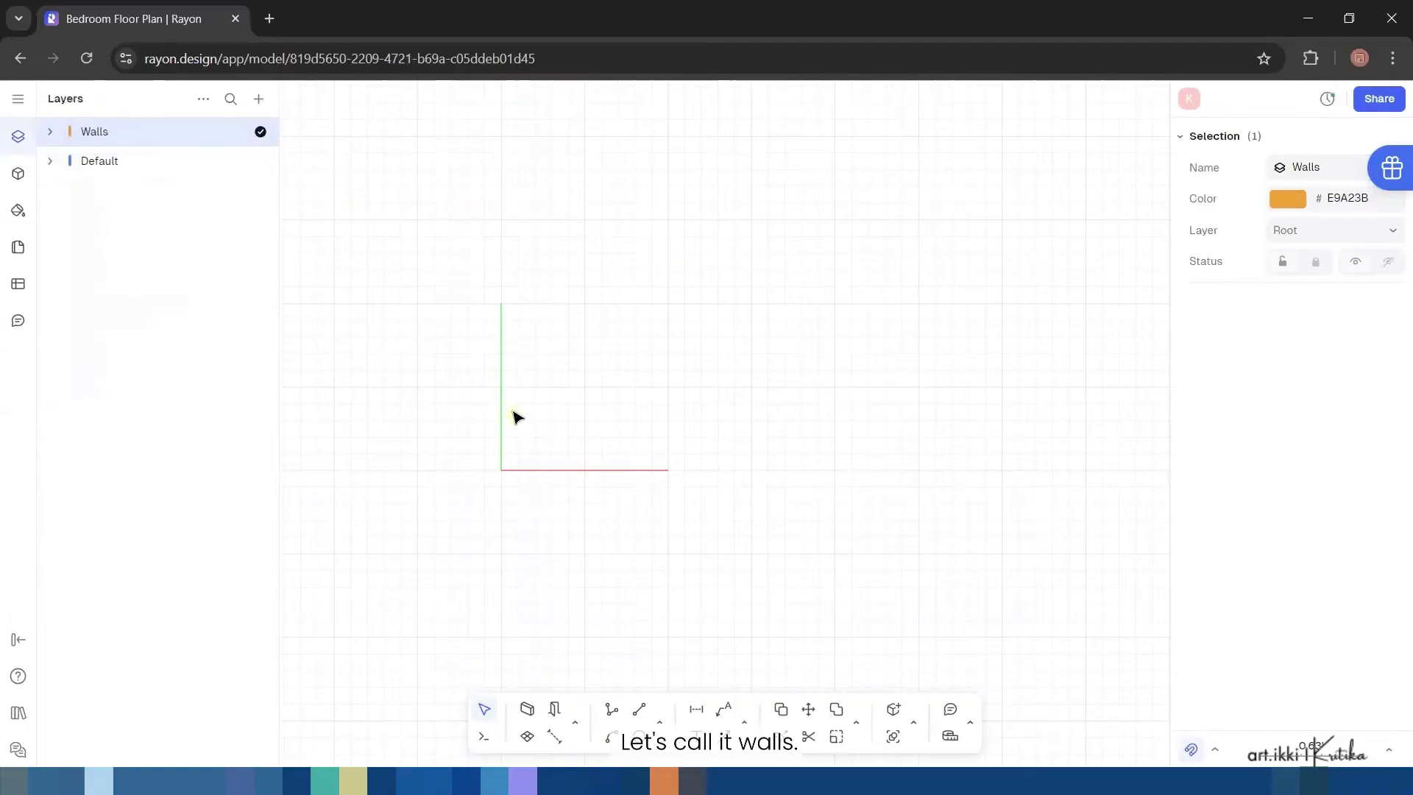
Start the Wall tool with a thickness of 0.9' and a Double Oblique hatch fill
scroll(514, 413, "up", 5)
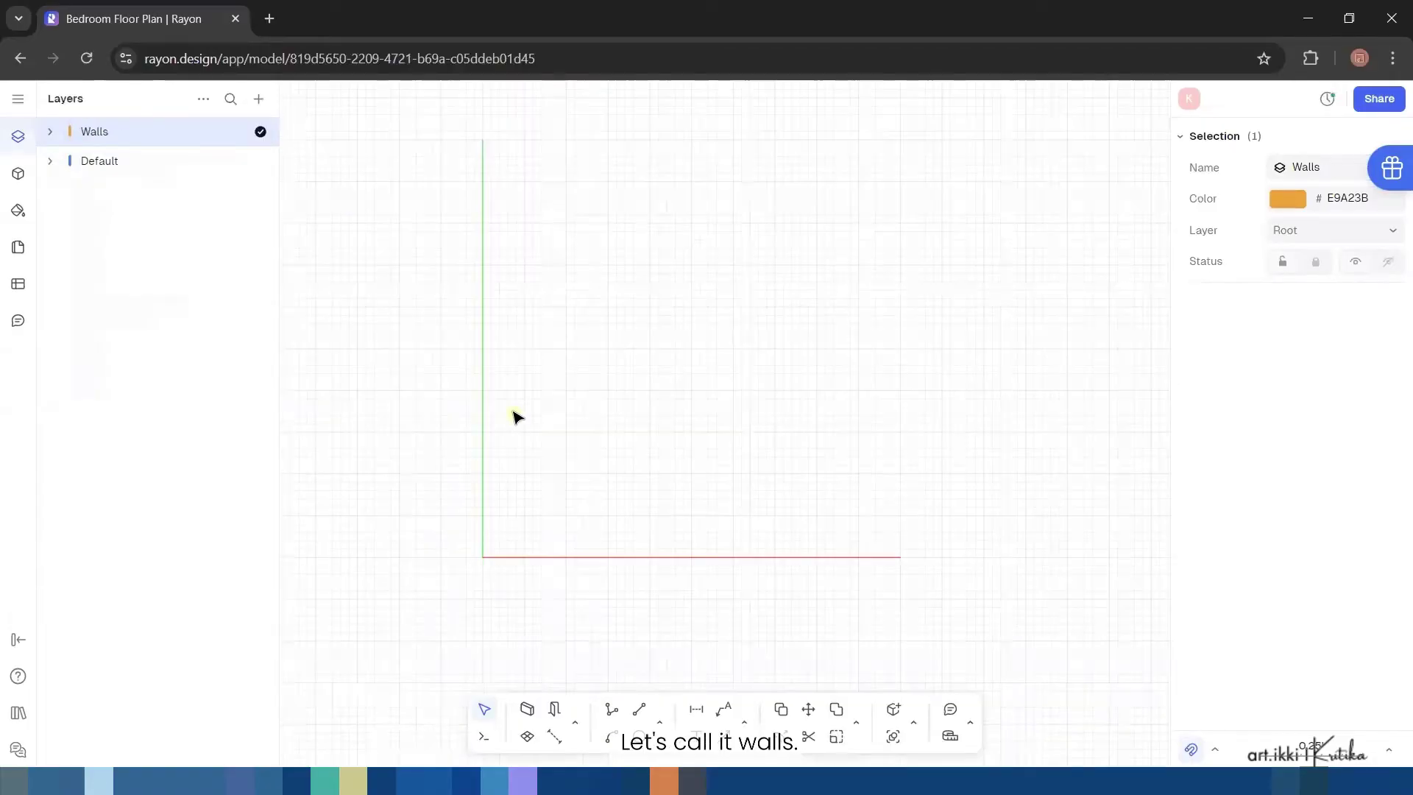
left_click(526, 710)
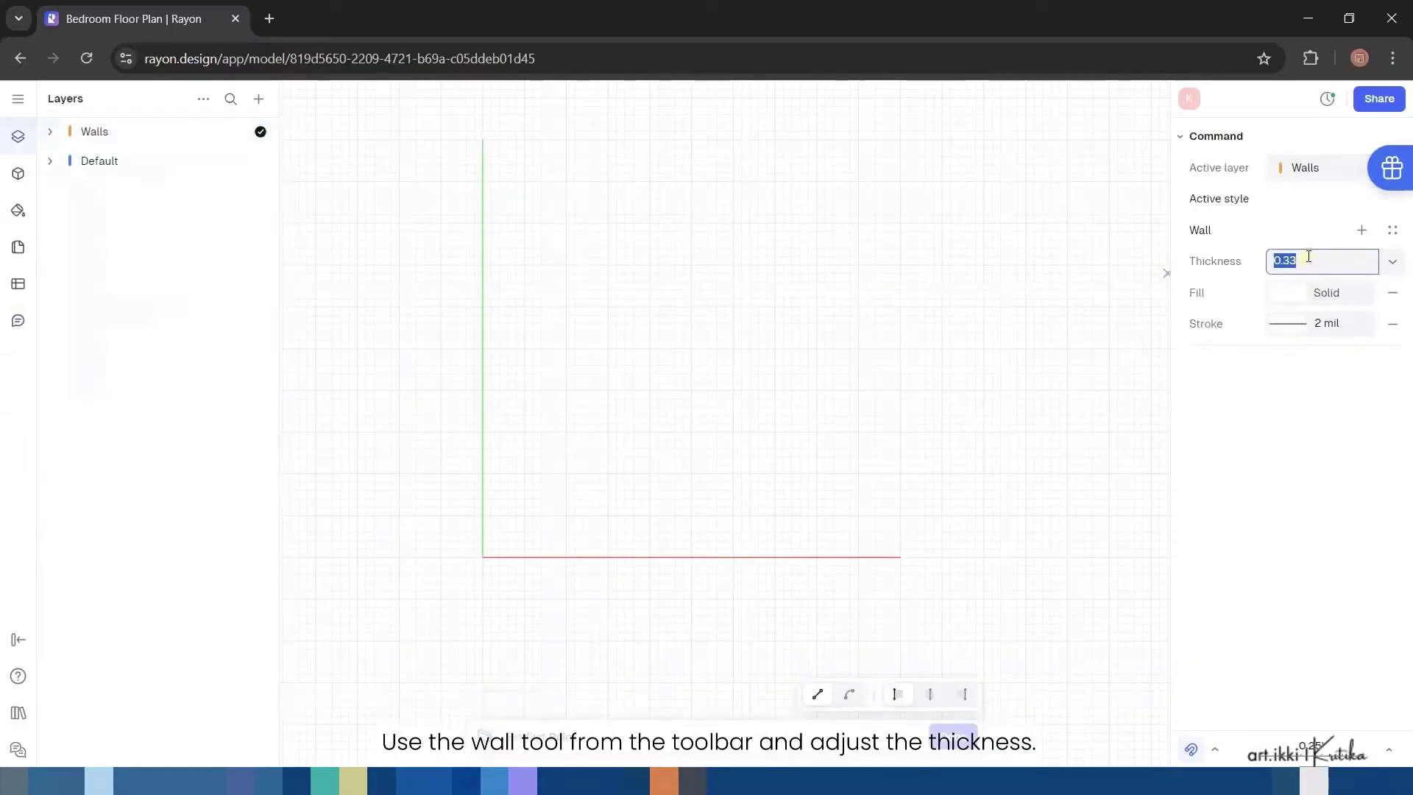
left_click(1284, 294)
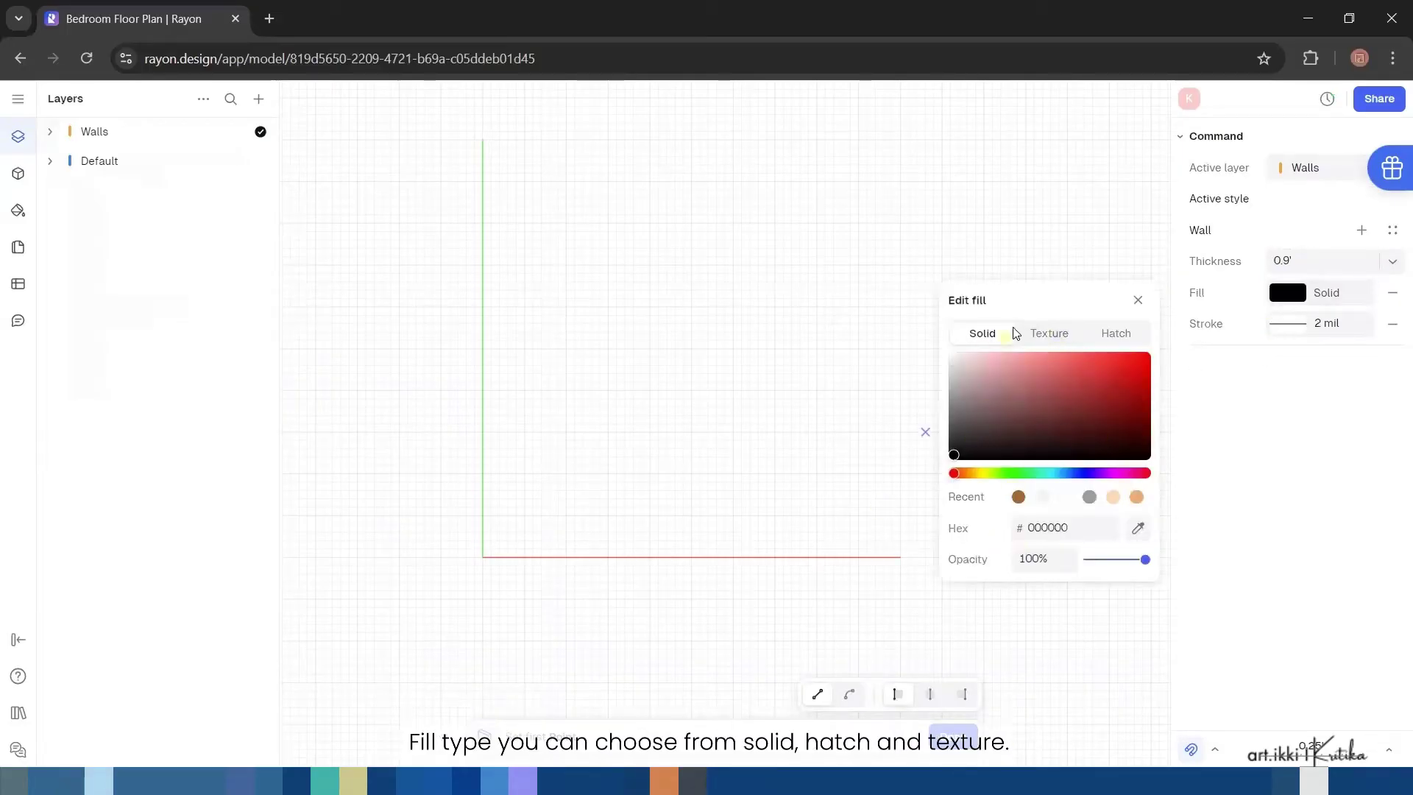
left_click(1063, 336)
left_click(1140, 339)
left_click(1089, 482)
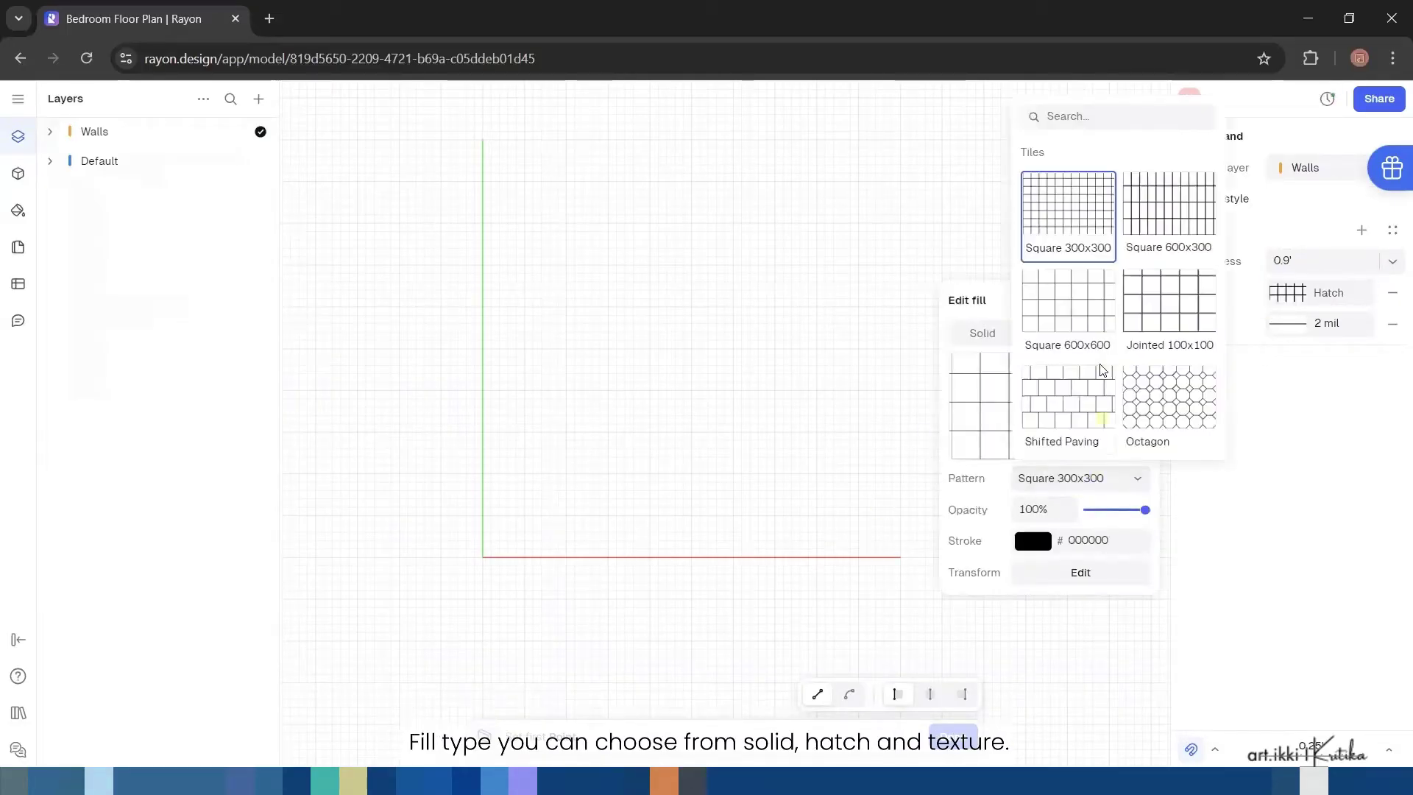
scroll(1099, 366, "down", 5)
scroll(1099, 363, "down", 6)
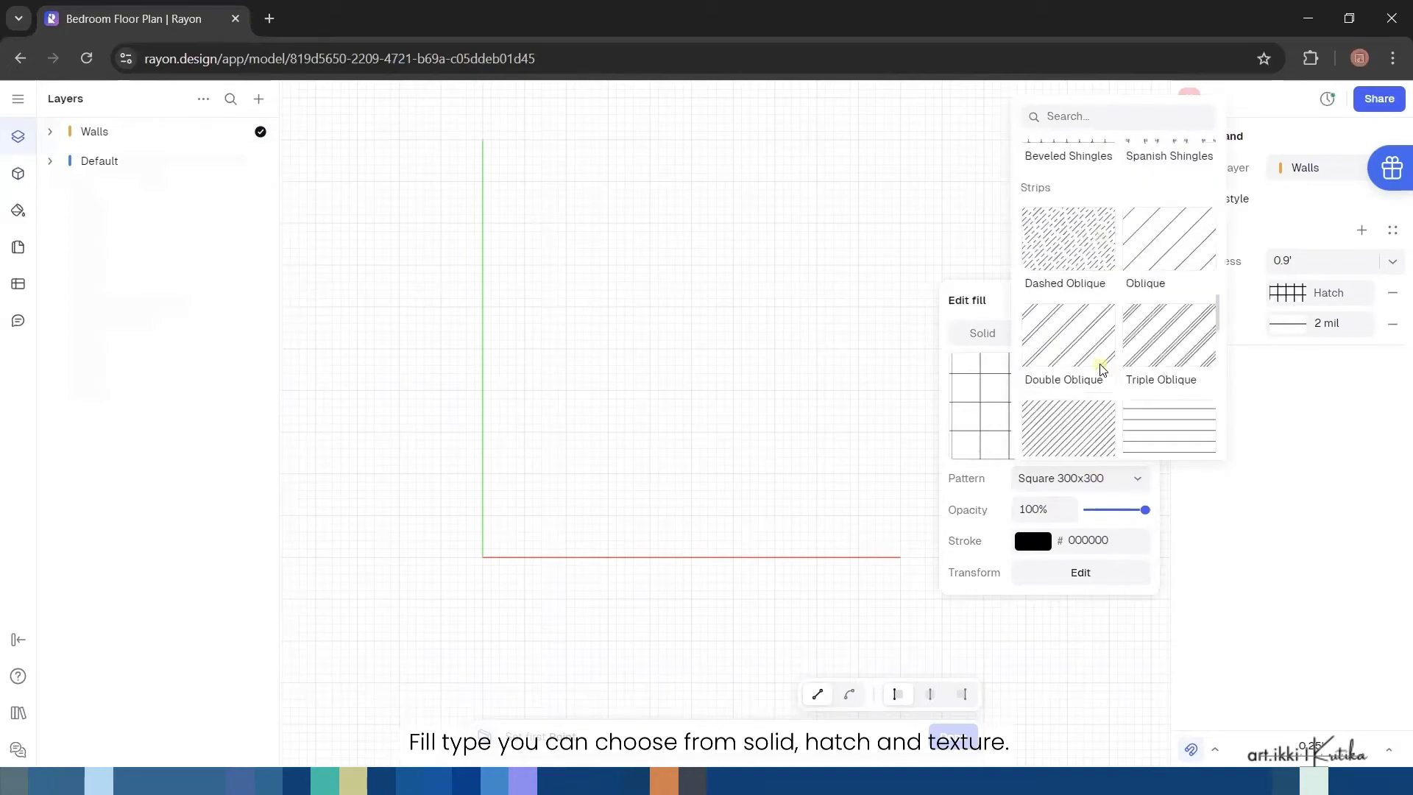
left_click(1099, 364)
left_click(1138, 300)
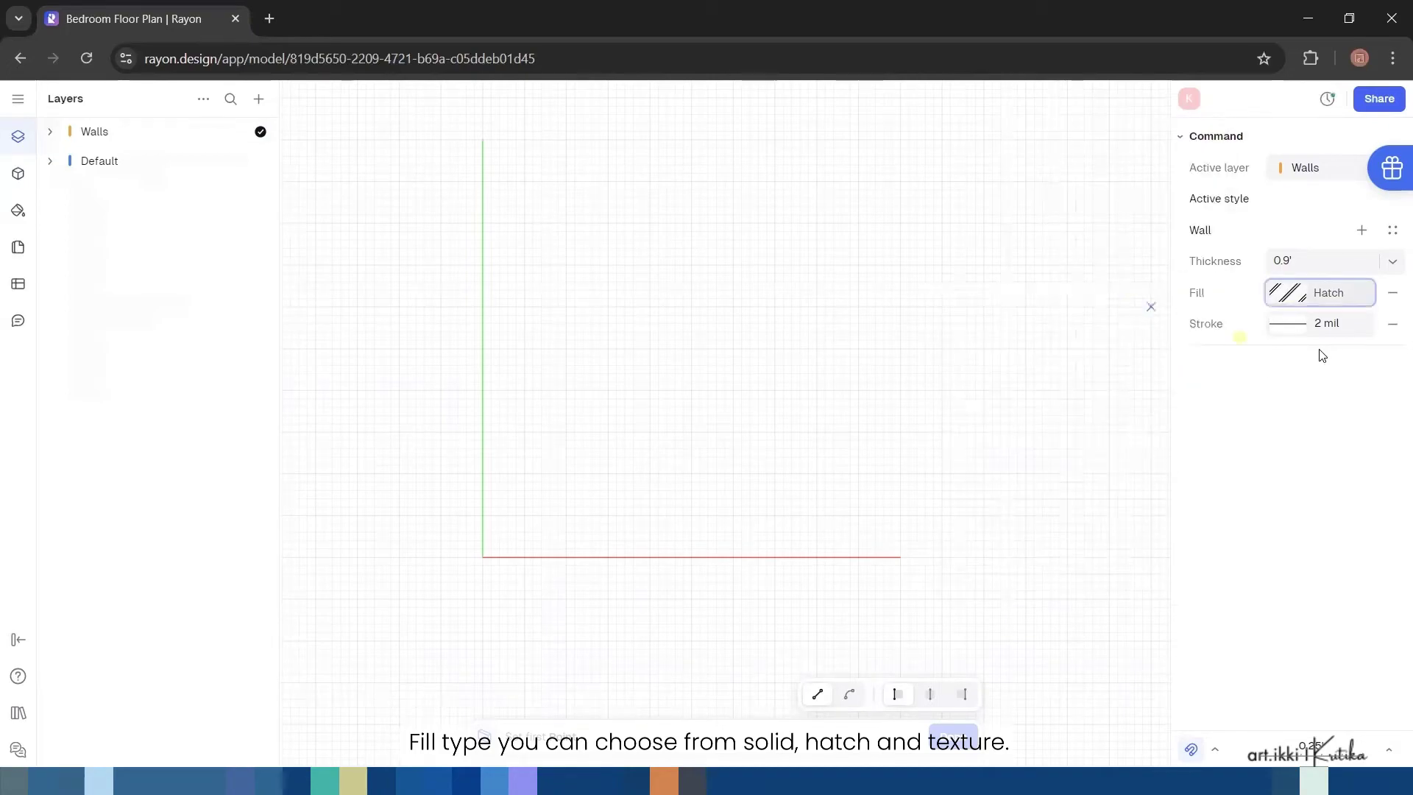
Set the wall stroke to 10 mil and draw the first wall vertically near the origin
left_click(1318, 325)
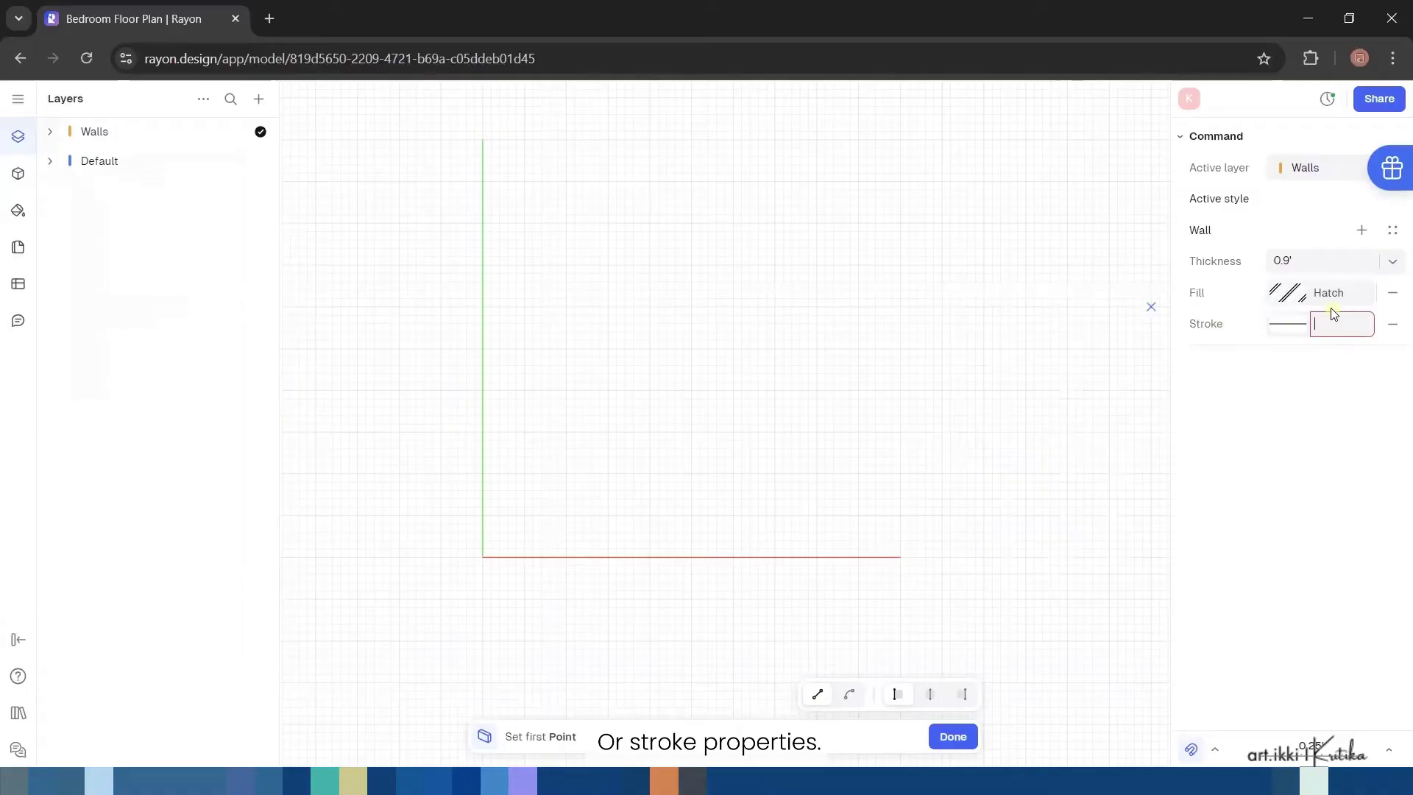
type("10")
left_click(528, 576)
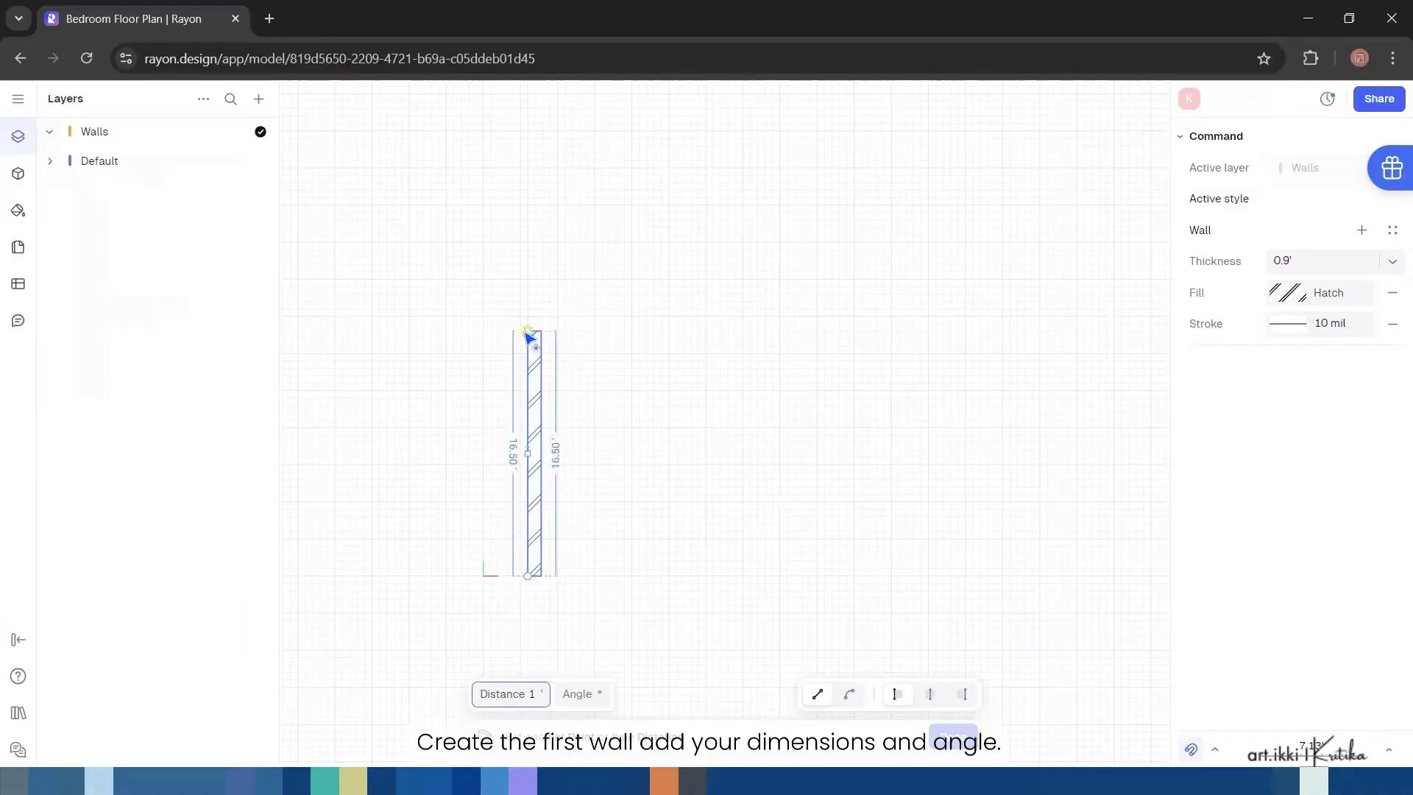
key("Return")
key("Escape")
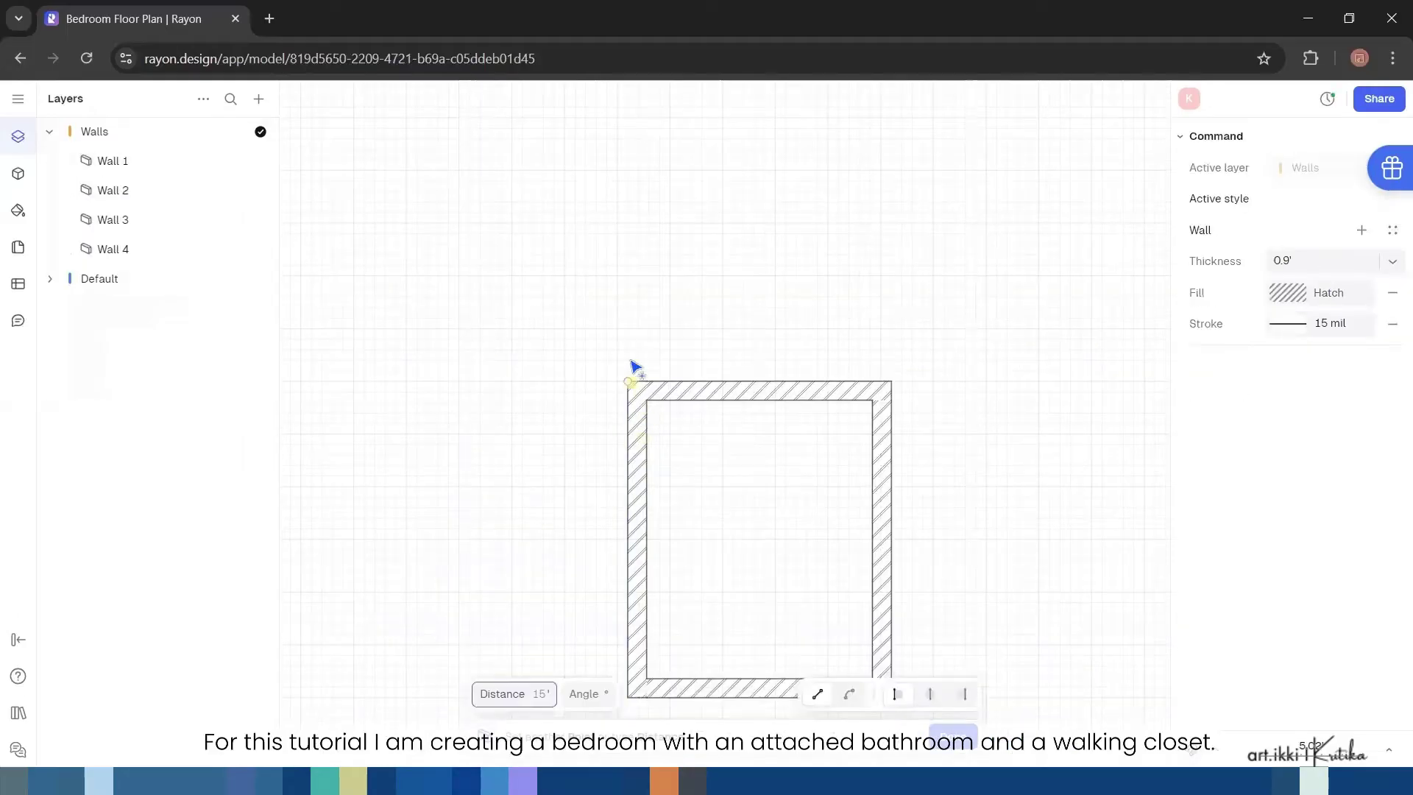
Draw three walls above the existing room to enclose a second room 12' wide and 8' high
left_click(625, 384)
left_click(608, 279)
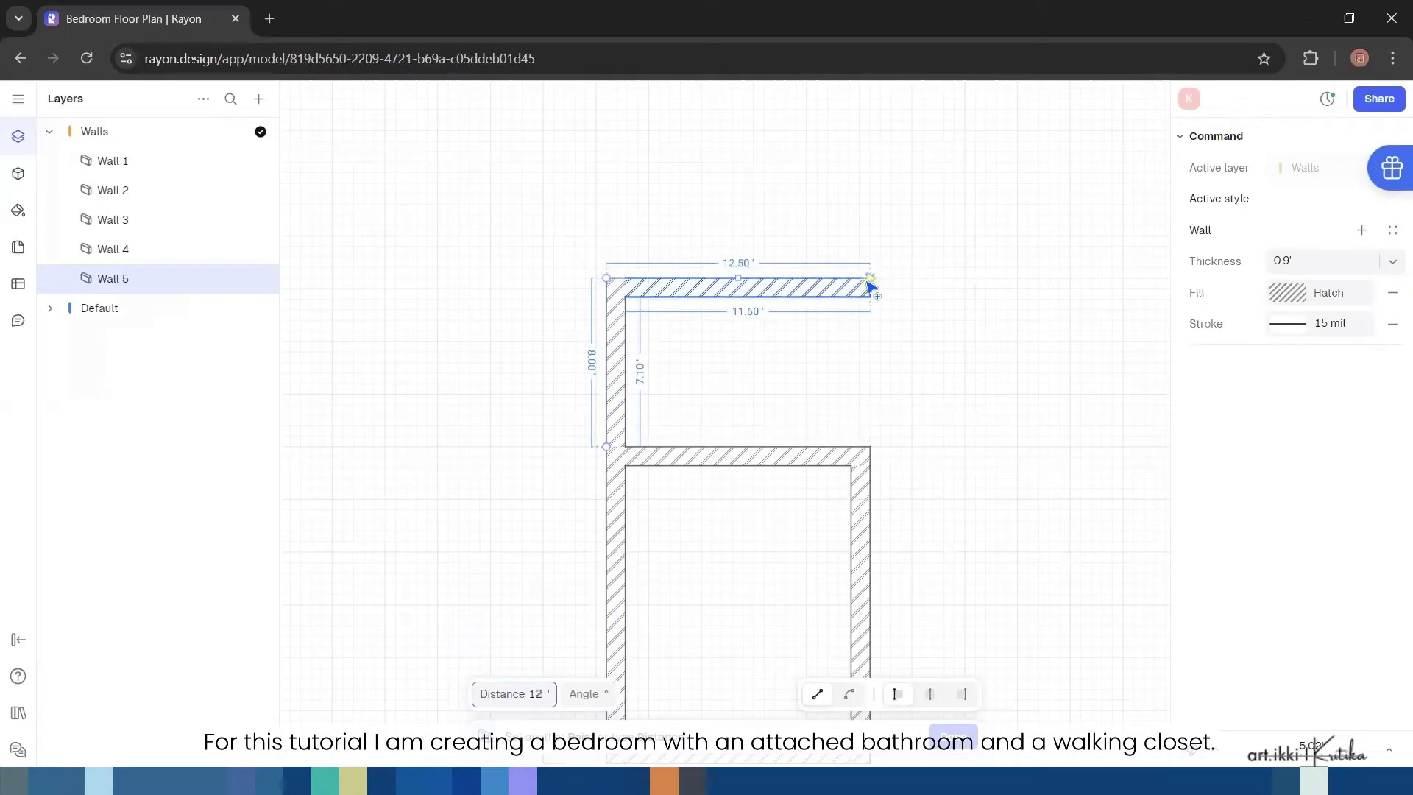
key("Return")
left_click(861, 446)
key("Escape")
Move the upper room's right wall outward to align with the right wall of the lower room
left_click(855, 390)
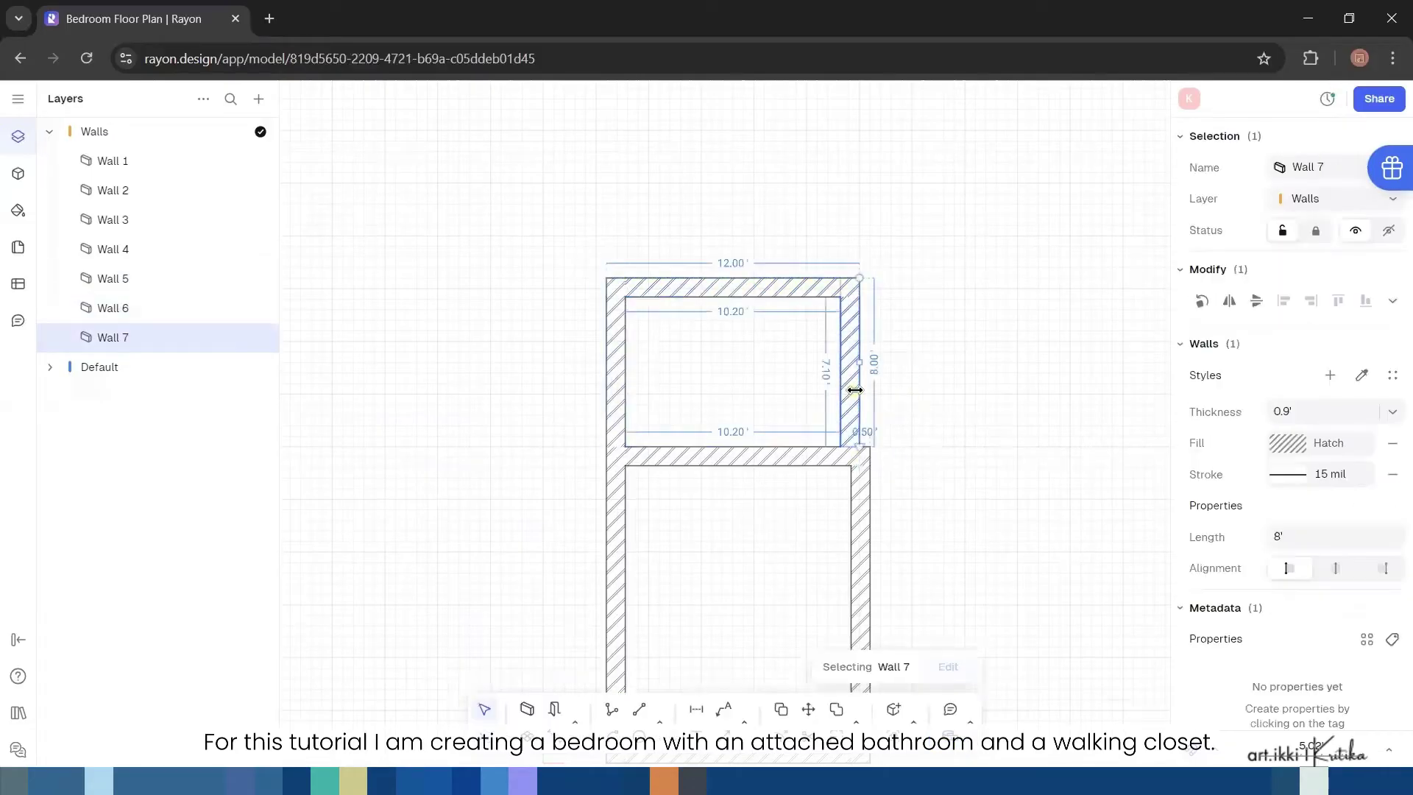
scroll(863, 456, "up", 8)
left_click_drag(854, 390, 886, 346)
scroll(879, 387, "down", 7)
left_click(1015, 419)
scroll(881, 333, "down", 3)
middle_click_drag(803, 535, 729, 516)
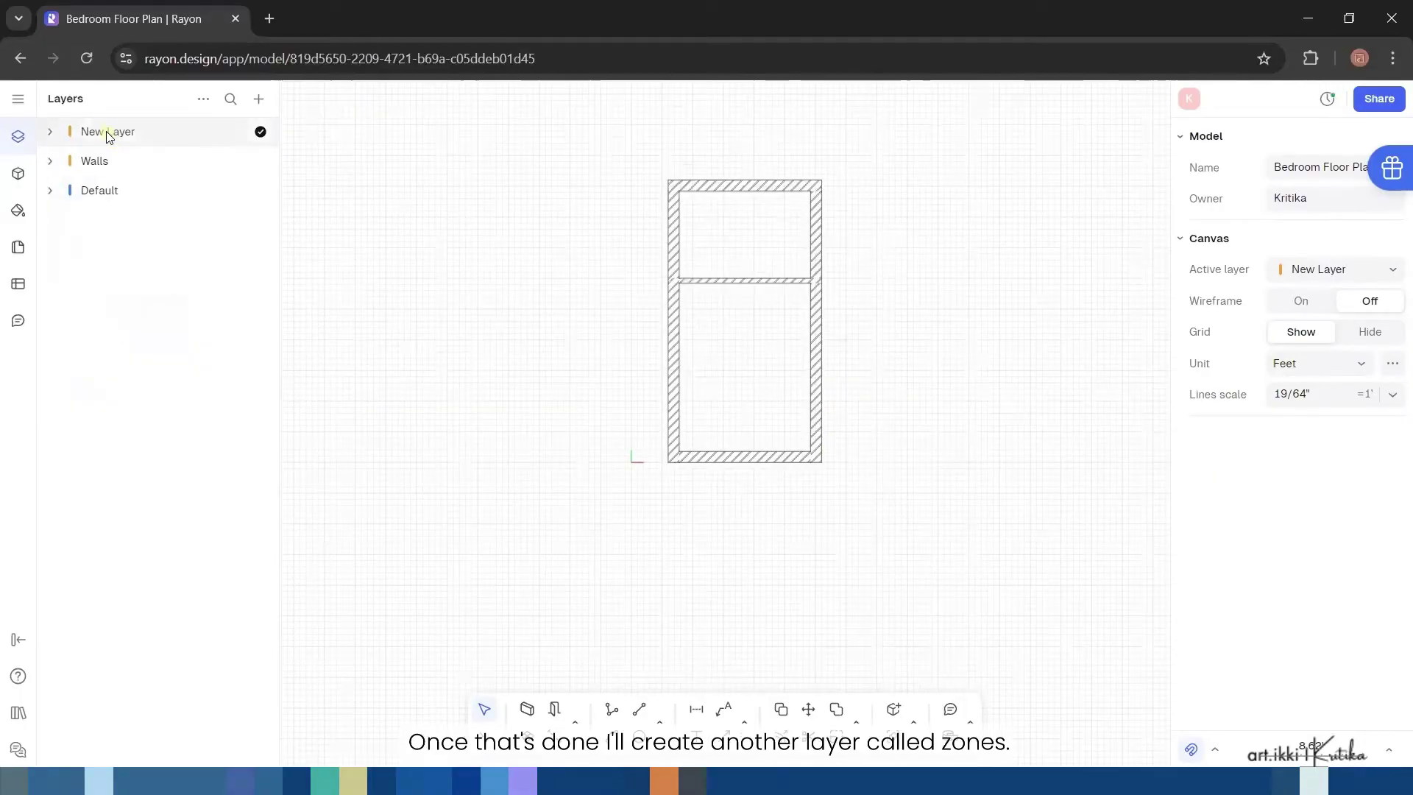
Rename the newly added layer as Zones
double_click(112, 134)
key("BackSpace")
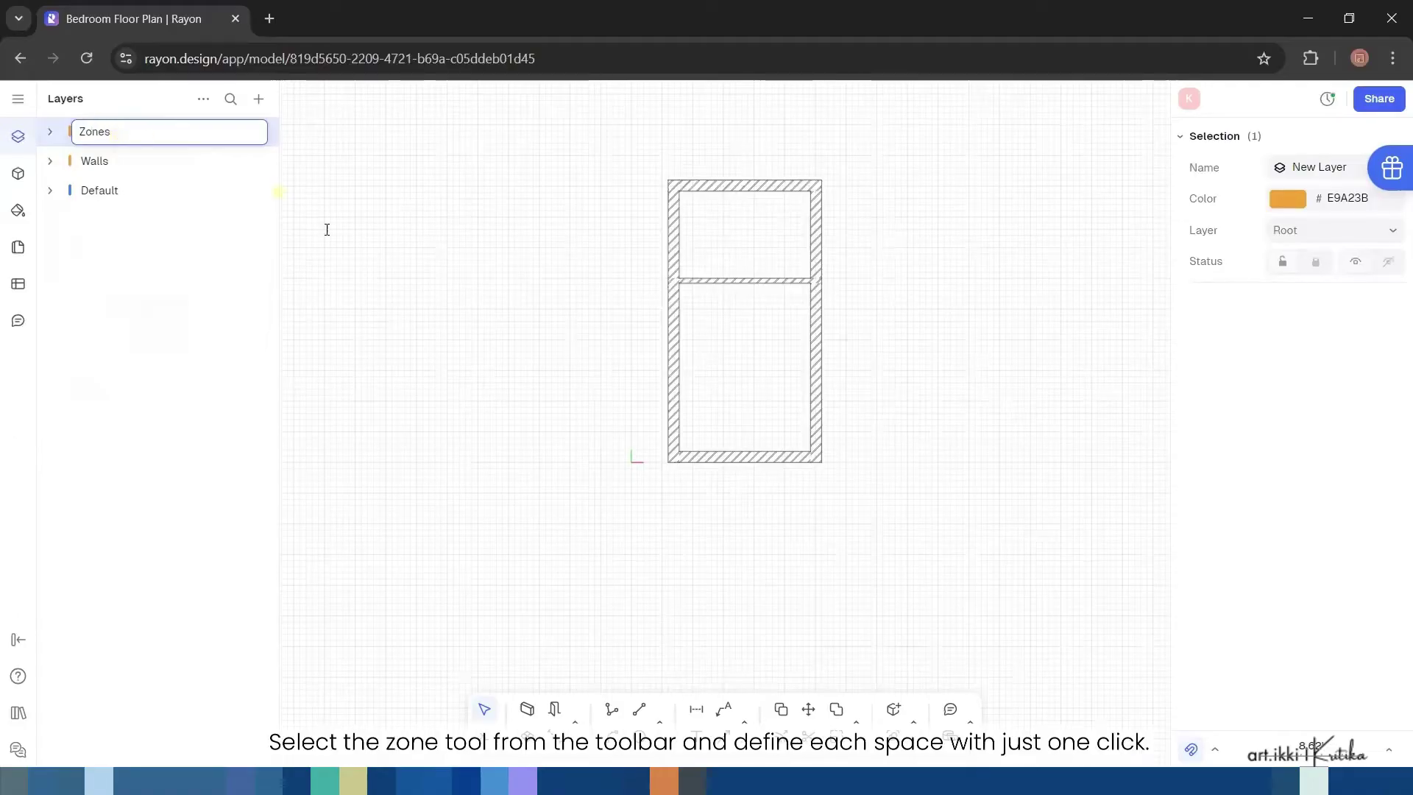
key("Return")
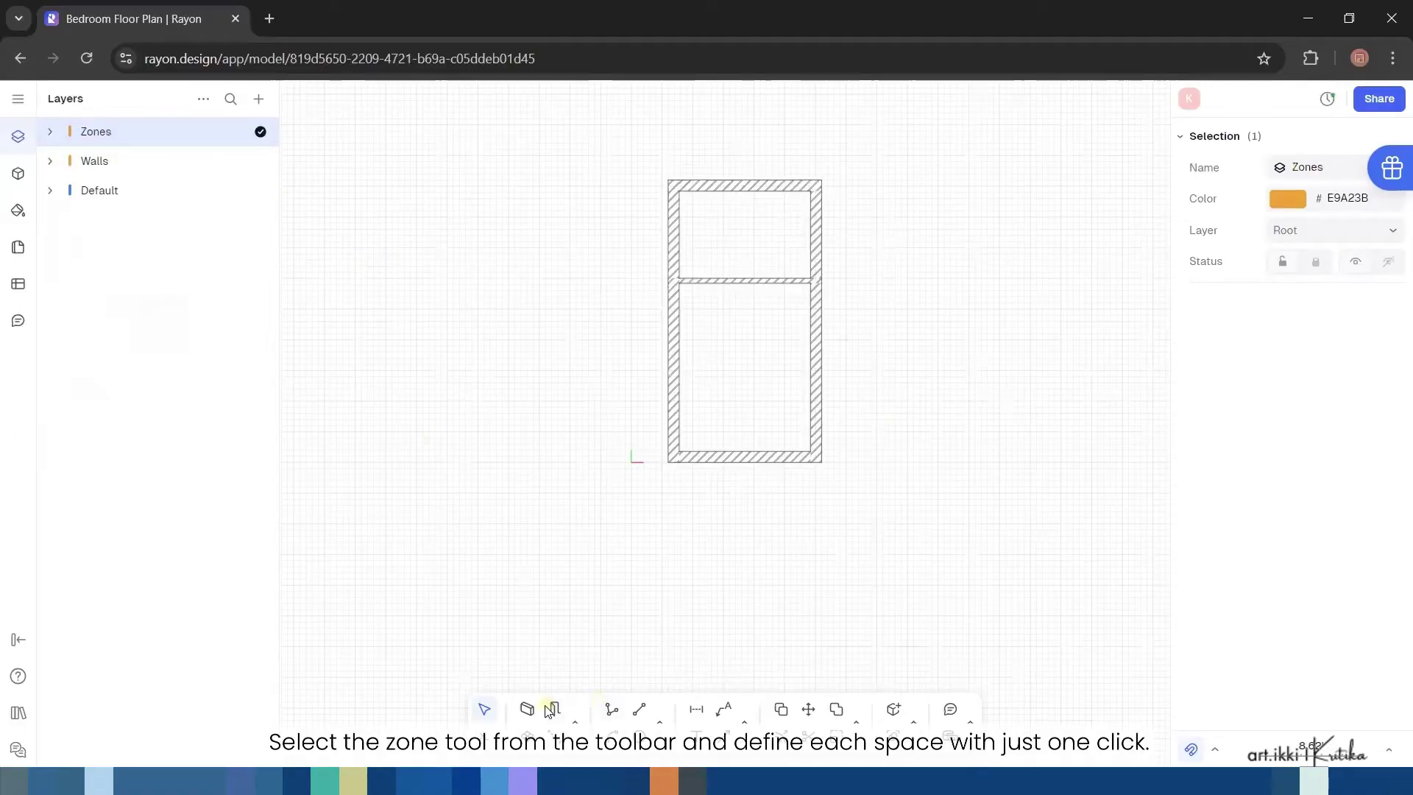
Create a zone filling the lower, larger room with the Zone tool
left_click(526, 709)
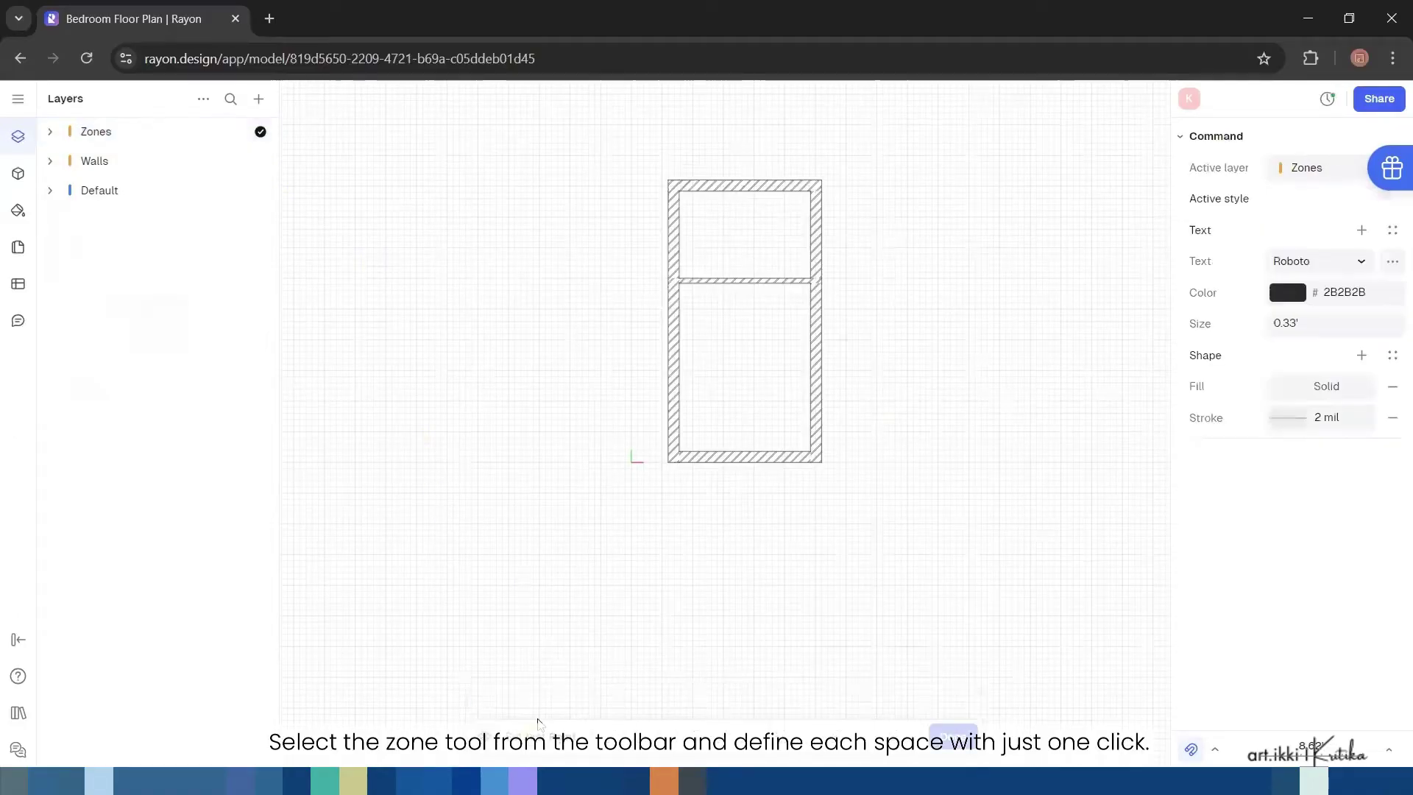
scroll(750, 369, "up", 5)
left_click(750, 369)
Change the bedroom zone's fill to the Herringbone wood texture
left_click(1283, 539)
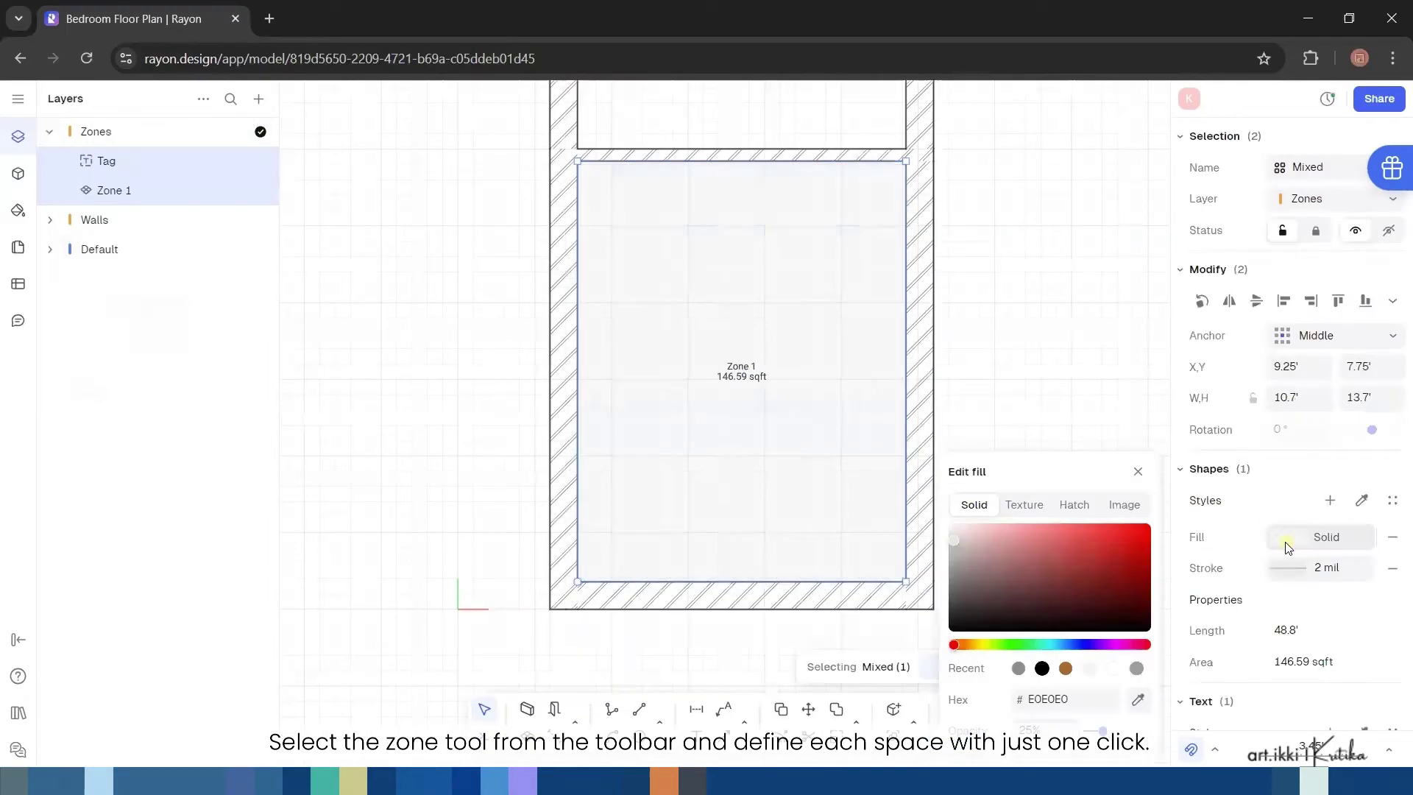
left_click(1075, 506)
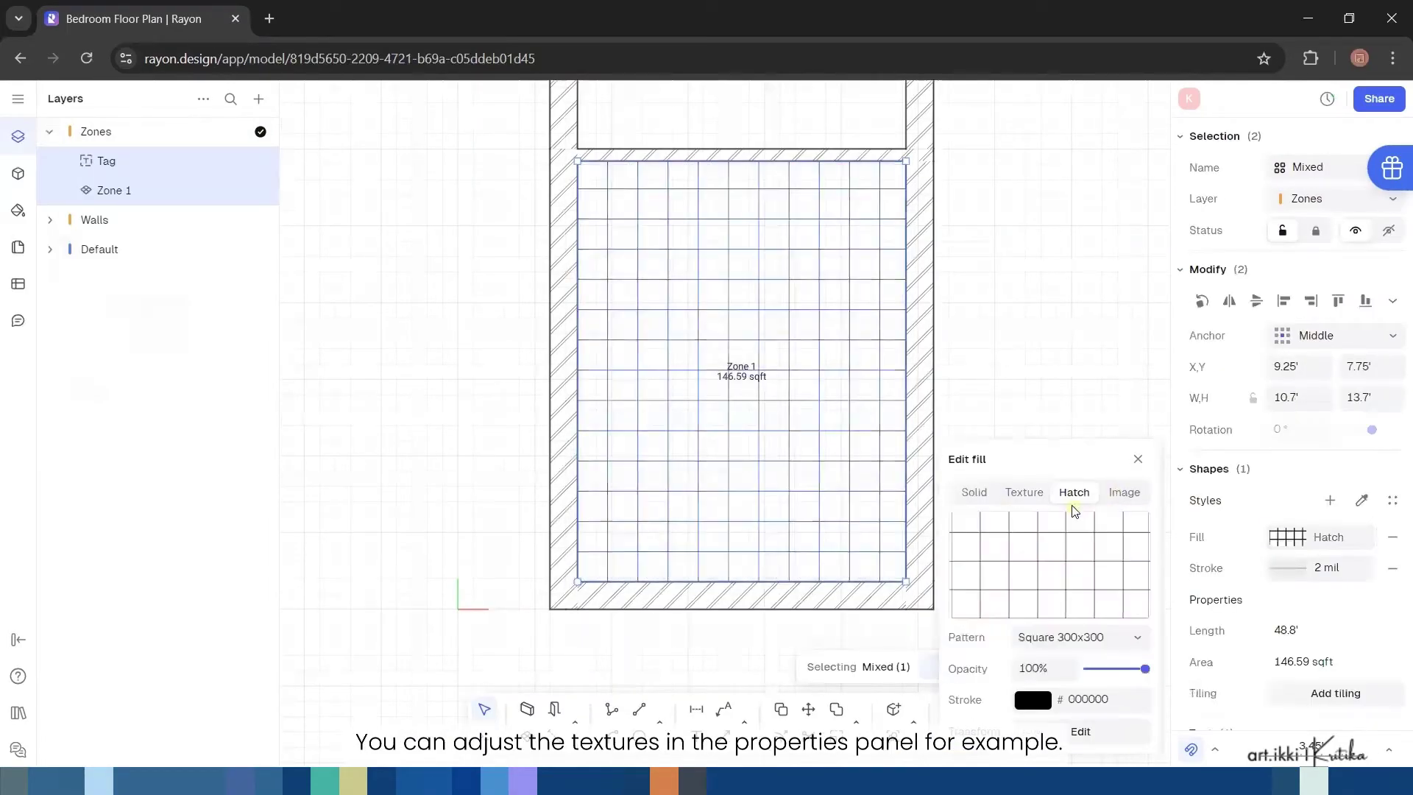
left_click(1024, 493)
left_click(1080, 637)
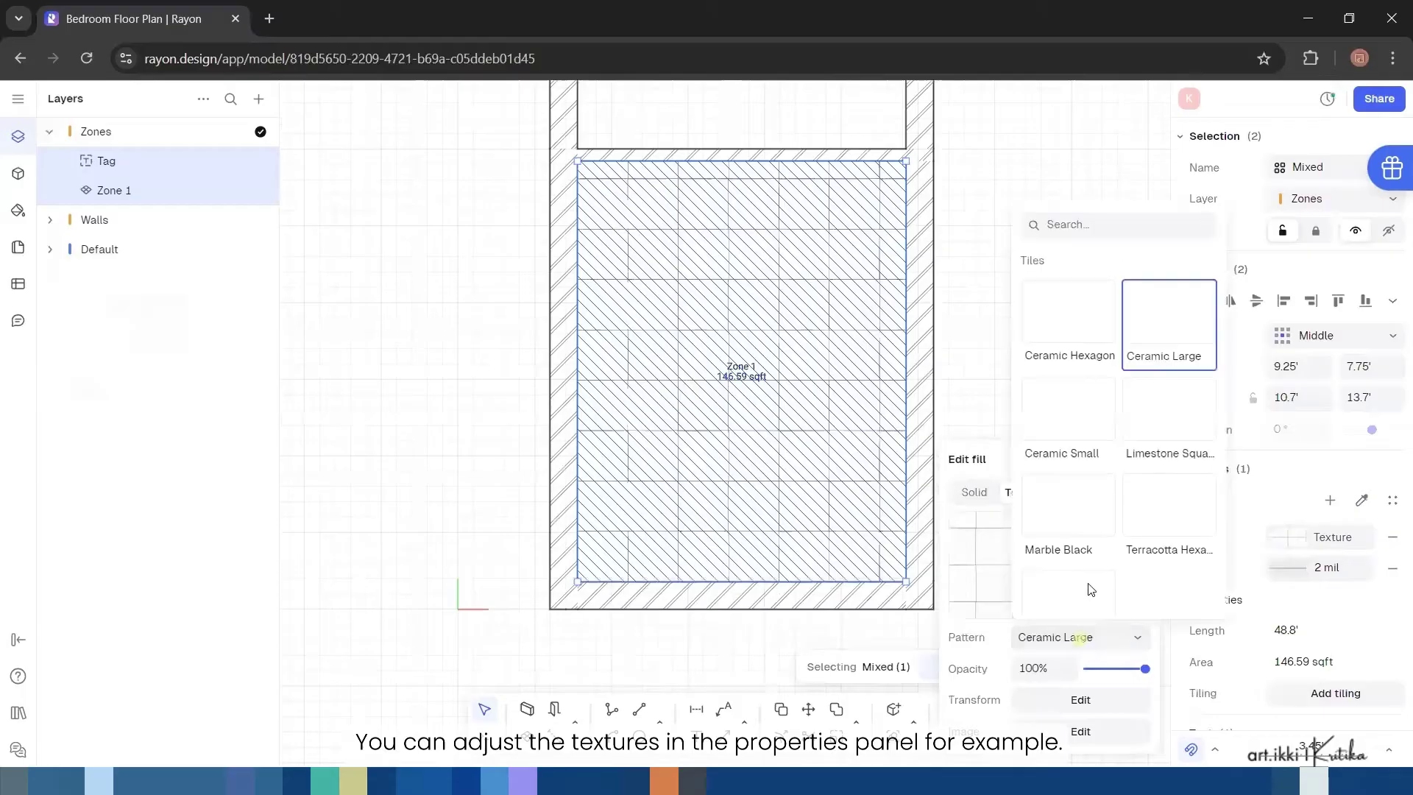
scroll(1125, 415, "down", 8)
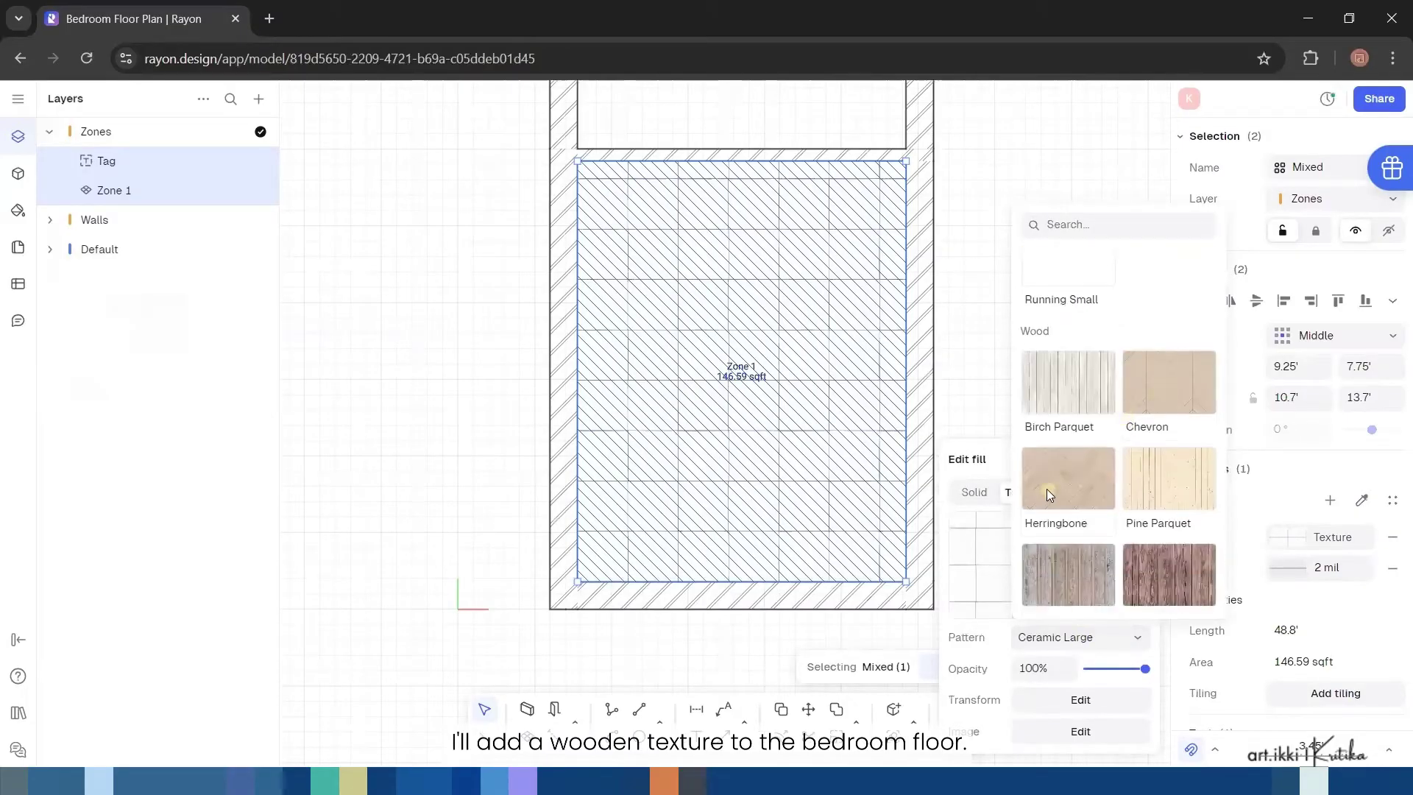
left_click(1050, 483)
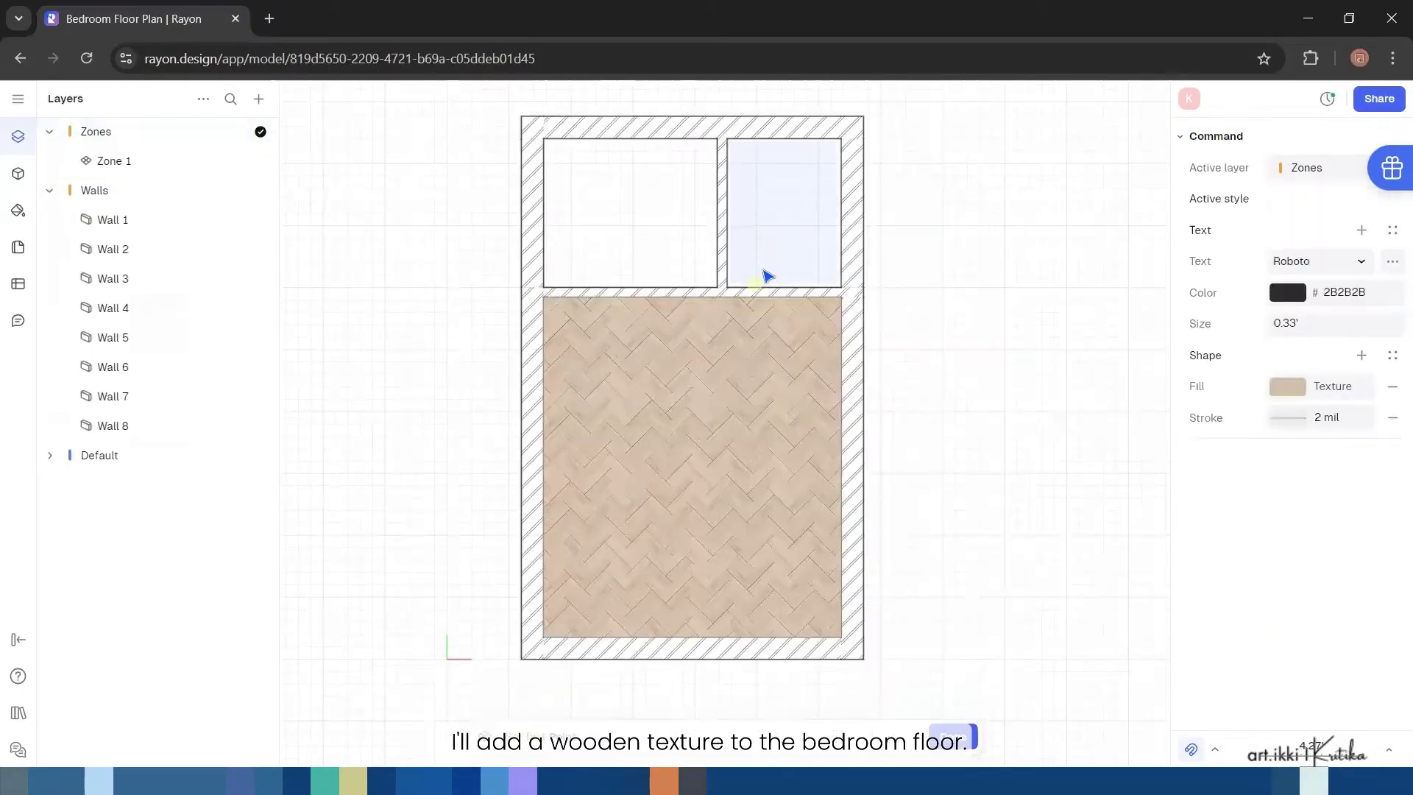
Create zones in both upper rooms and give the larger bathroom zone the Ceramic Small tile texture
left_click(766, 275)
left_click(608, 203)
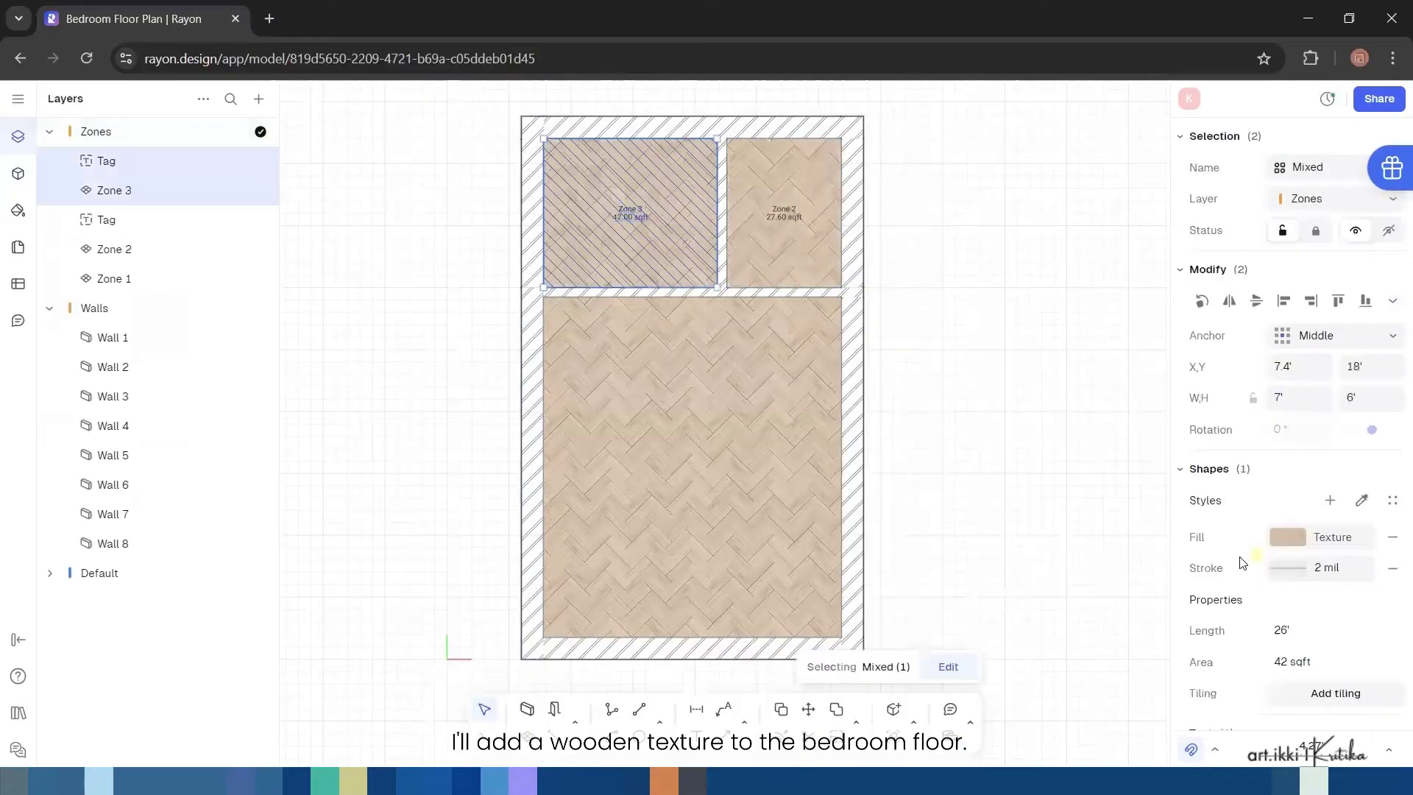
left_click(1287, 537)
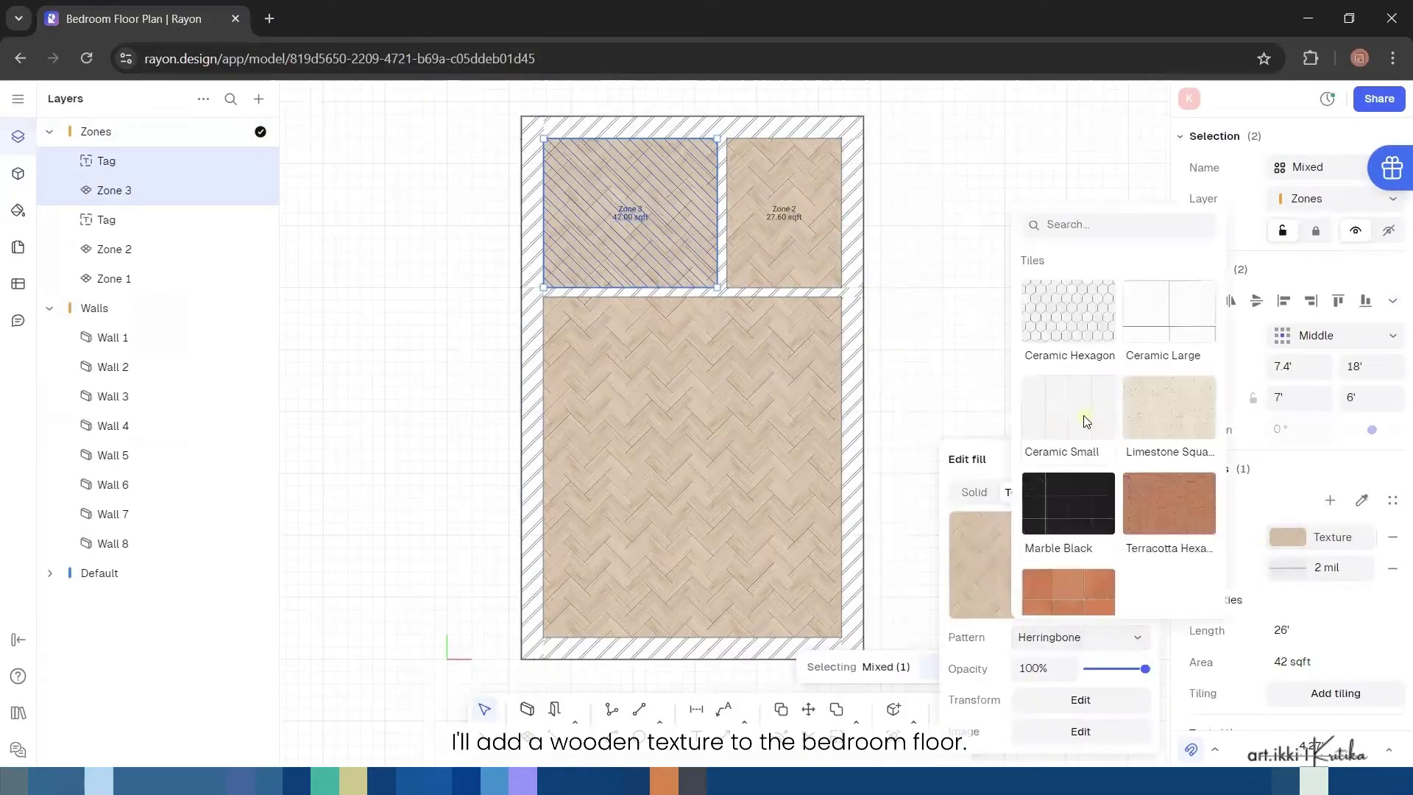
key("Escape")
Name a new layer Furniture and place the Double bed 1.9x2.1 with stands, rotated against the bedroom's left wall
type("Furniture")
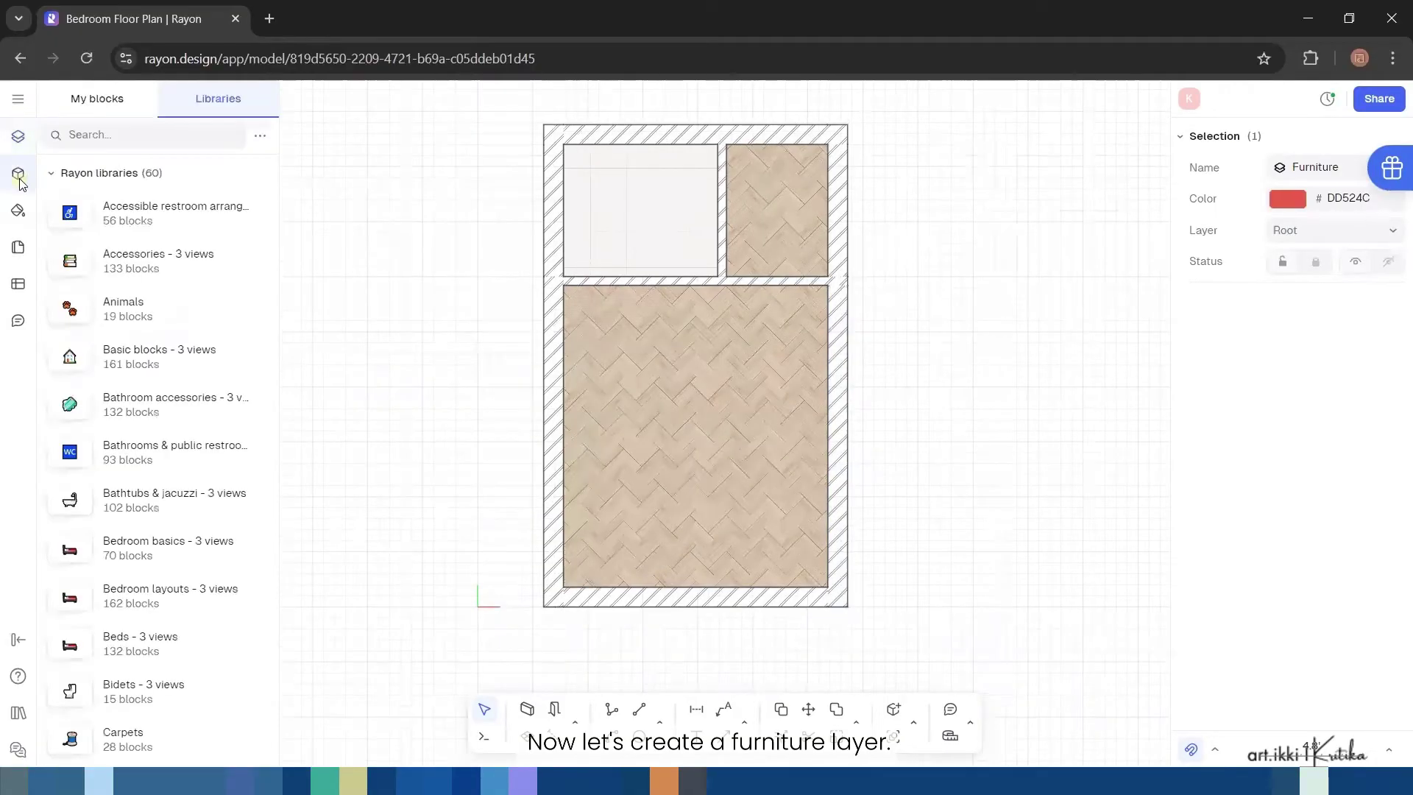
scroll(184, 427, "down", 3)
left_click(132, 379)
scroll(133, 394, "down", 10)
left_click_drag(215, 309, 663, 402)
right_click(684, 294)
mouse_move(824, 558)
left_click(899, 622)
left_click(974, 423)
Place the Ariel rug from the Bedroom layouts library across the foot half of the bed
scroll(974, 423, "down", 1)
scroll(61, 438, "down", 5)
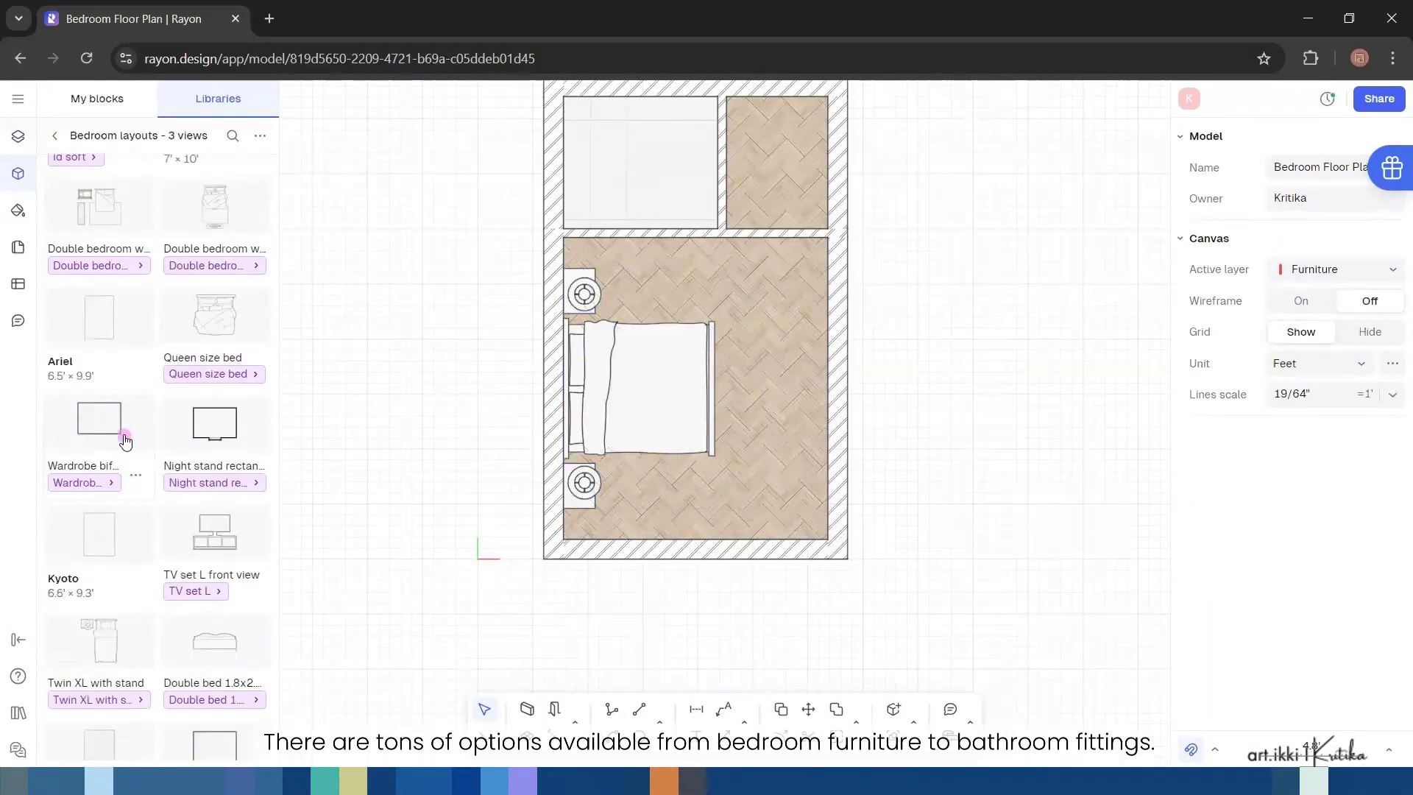
left_click_drag(100, 316, 664, 356)
key("Escape")
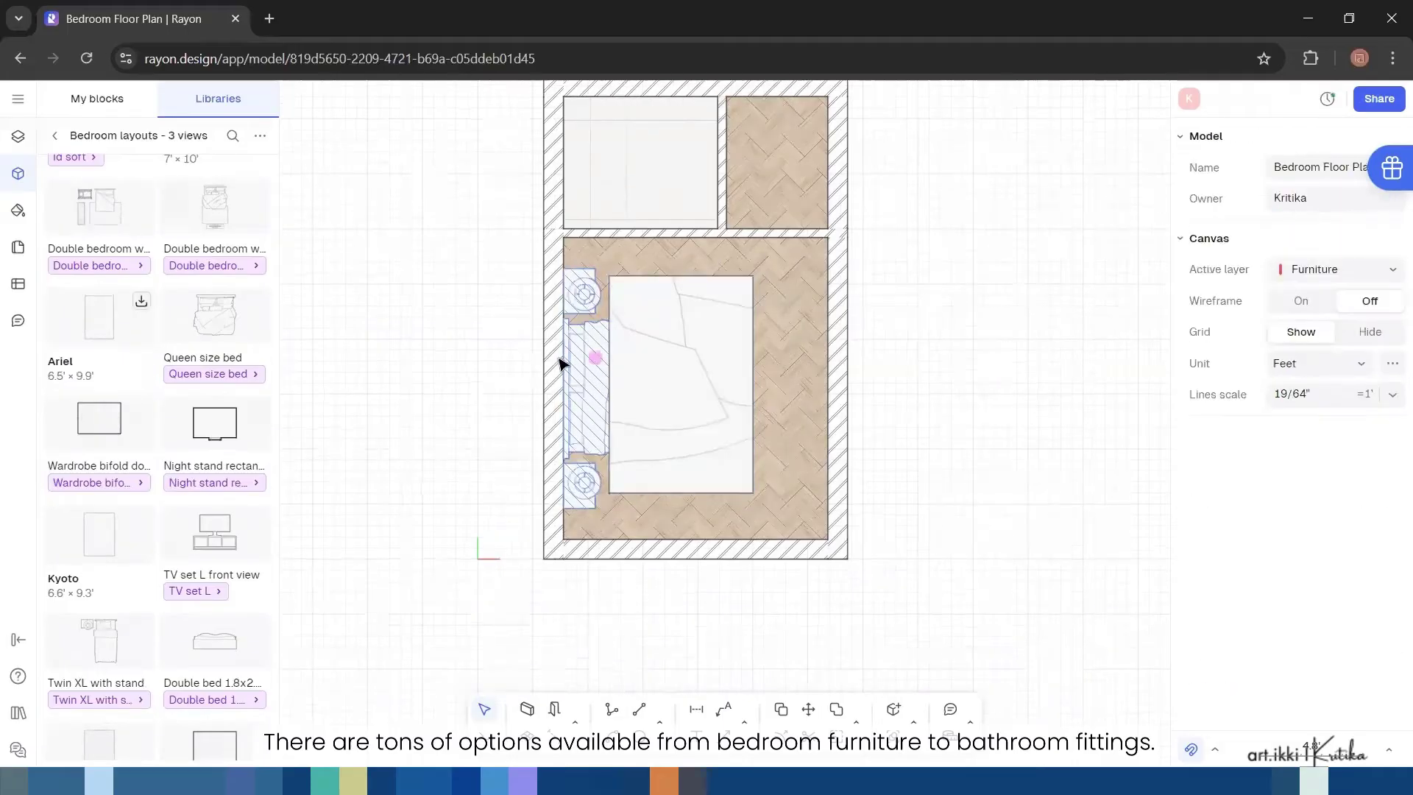
Reorder the Furniture layer's contents so the Ariel rug lies beneath the double bed
left_click(18, 136)
left_click(50, 161)
left_click_drag(125, 191, 143, 233)
left_click(966, 414)
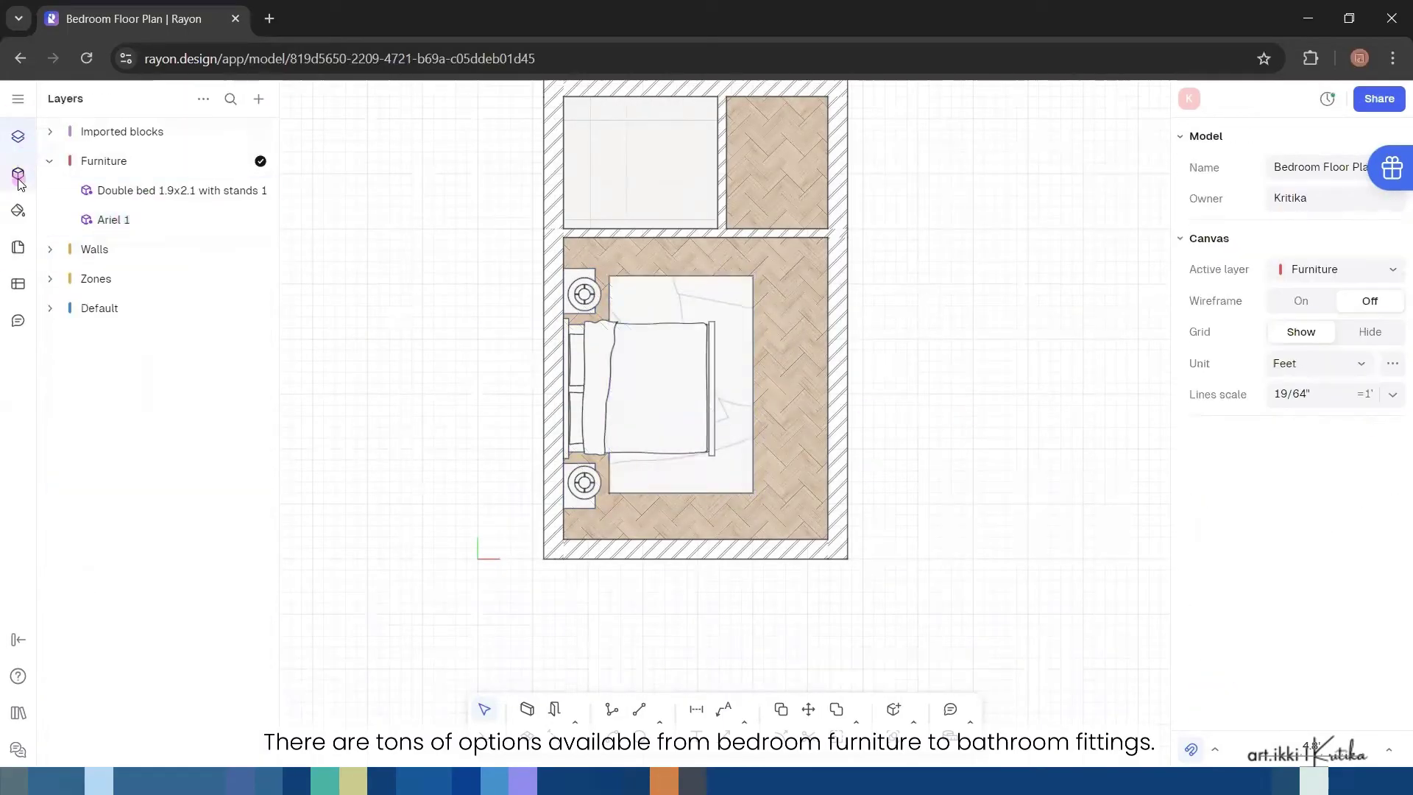
Search the block libraries for tv and place a TV unit, rotated flat against the bedroom's right wall facing the bed
left_click(19, 173)
left_click(216, 99)
scroll(125, 456, "down", 5)
scroll(125, 456, "down", 10)
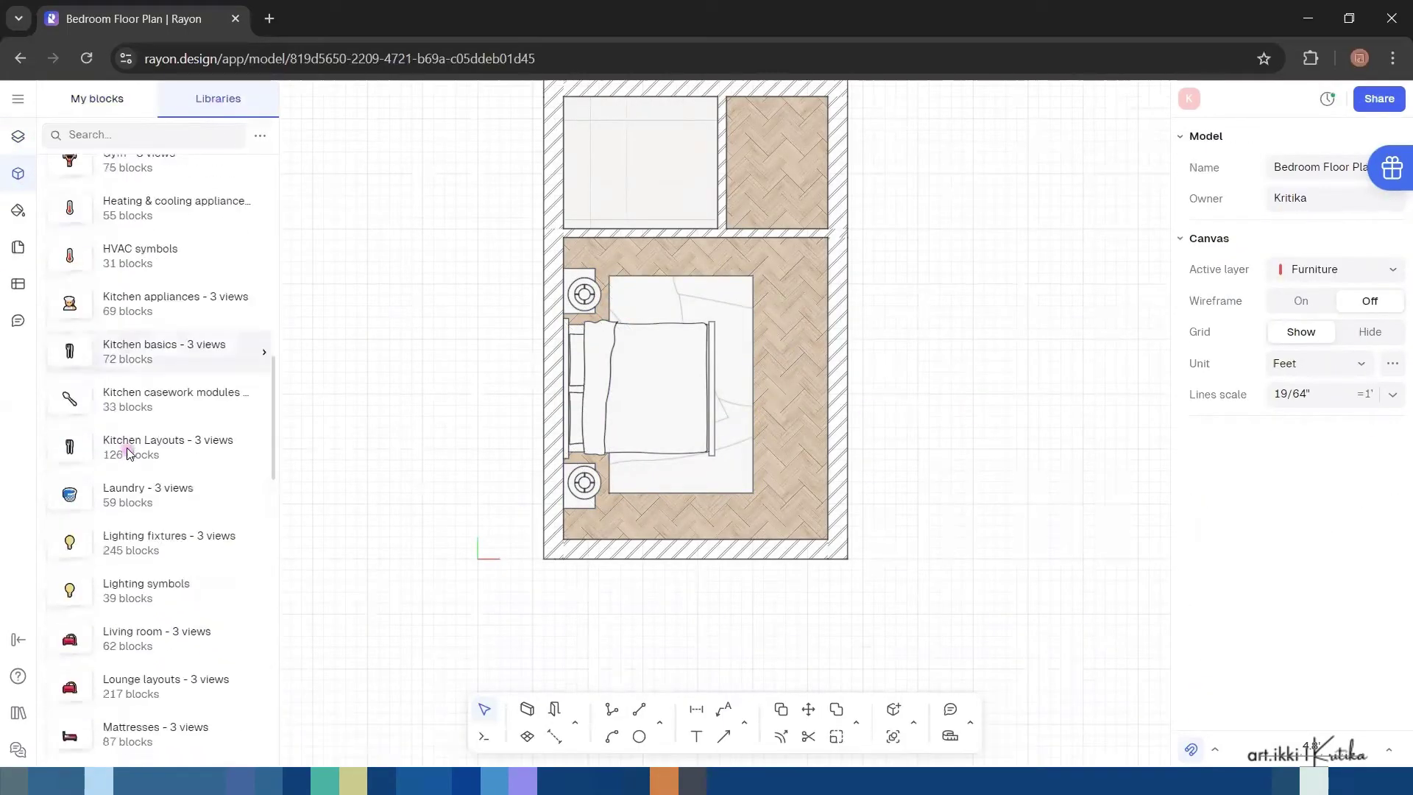
left_click(120, 134)
type("tv")
left_click_drag(99, 256, 855, 366)
right_click(805, 389)
mouse_move(883, 558)
left_click(1015, 589)
scroll(796, 379, "up", 4)
left_click(967, 368)
scroll(967, 368, "down", 5)
scroll(950, 209, "up", 3)
Search the block libraries for storage and look through the available blocks
left_click(233, 135)
type("storage")
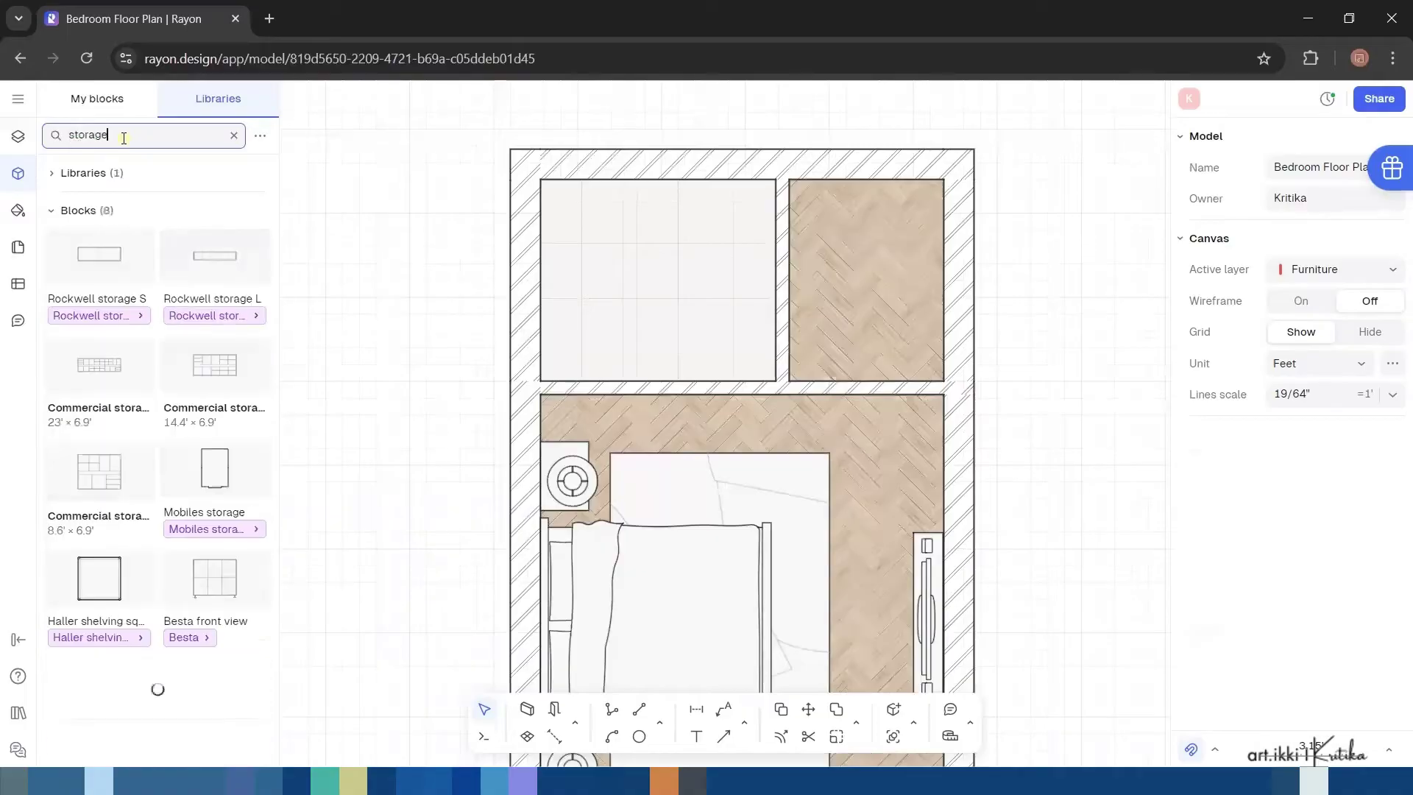
scroll(210, 272, "down", 5)
Search for ward and place the Wardrobe bifold door L along the closet's right wall, rotated to -90°
left_click(234, 134)
type("ward")
left_click_drag(214, 362, 909, 278)
right_click(879, 289)
mouse_move(912, 559)
left_click(1103, 589)
key("ctrl+z")
right_click(856, 281)
left_click(1060, 562)
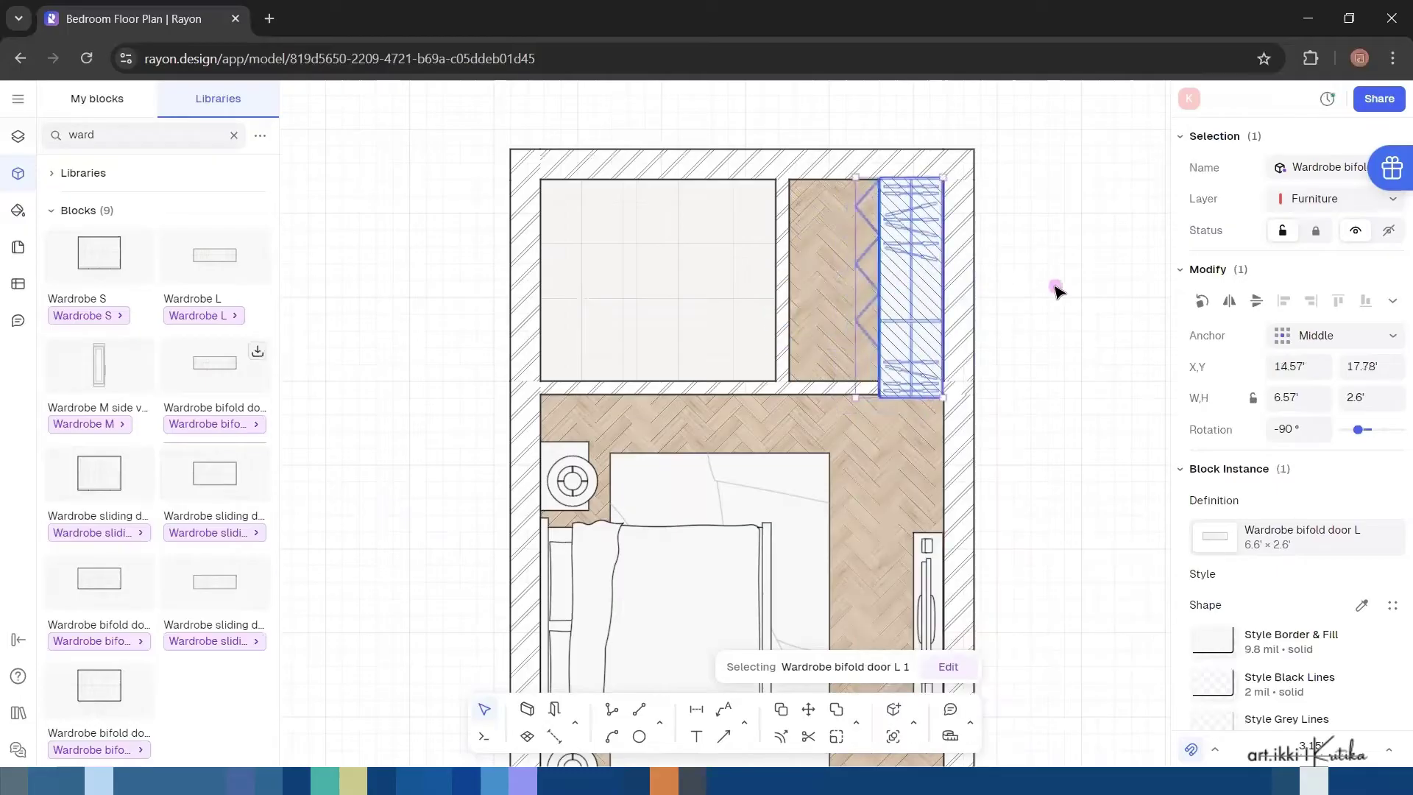
Remove the wardrobe's bifold doors and scale it to fit between the closet's upper and lower walls
left_click(914, 285)
left_click(910, 275)
scroll(912, 275, "up", 5)
left_click_drag(774, 582, 791, 543)
scroll(755, 456, "down", 5)
left_click(980, 480)
scroll(628, 431, "up", 3)
left_click(1059, 265)
scroll(1091, 225, "up", 6)
left_click_drag(1088, 324, 1080, 356)
scroll(955, 476, "down", 8)
left_click(1053, 423)
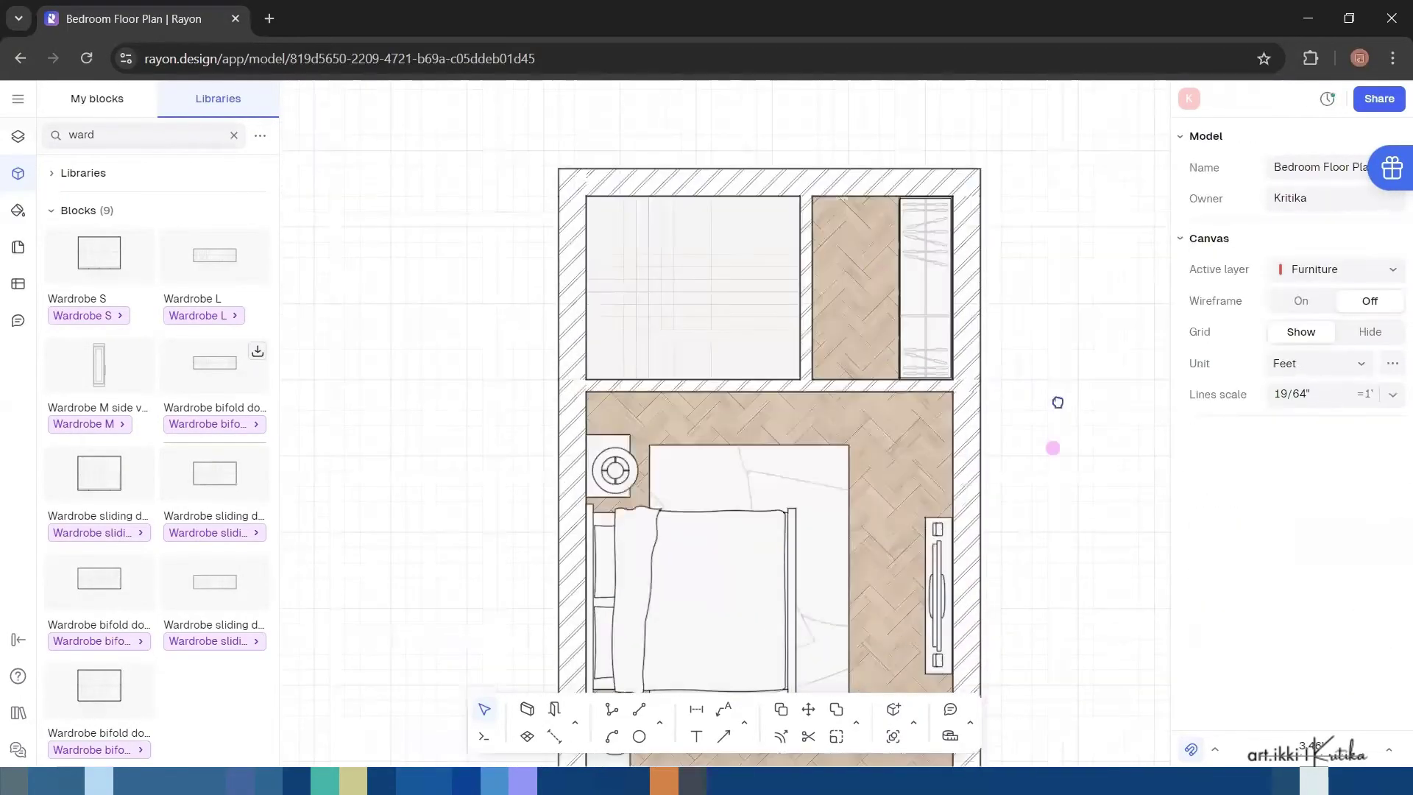
Place the Rectangular sink L from the Sinks & faucets library in the bathroom's upper right corner
middle_click_drag(1053, 422, 1042, 463)
left_click(233, 136)
left_click(195, 134)
type("bathroom")
scroll(117, 417, "down", 3)
left_click(232, 135)
scroll(139, 436, "down", 12)
left_click(139, 437)
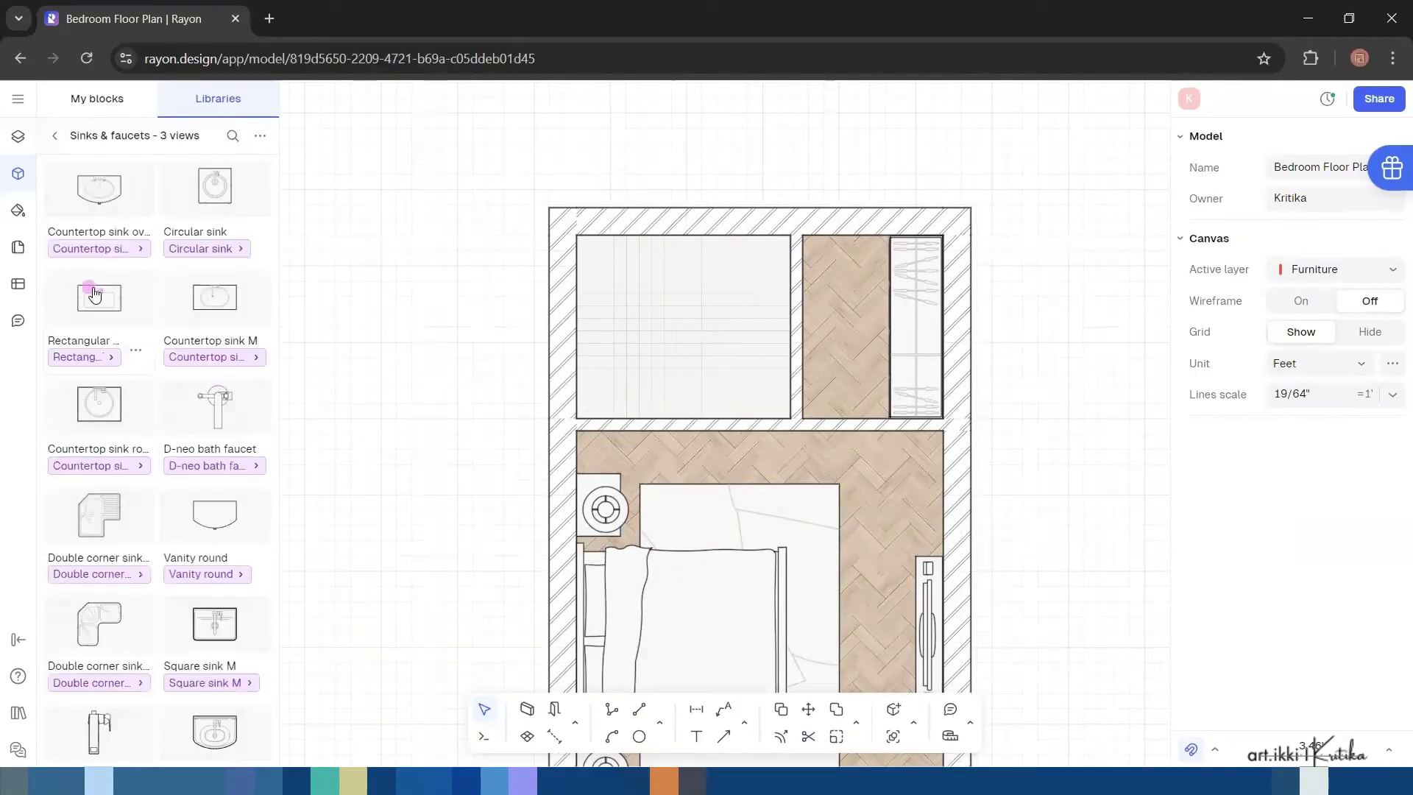
left_click_drag(101, 298, 728, 170)
scroll(763, 300, "up", 5)
left_click(635, 379)
scroll(772, 247, "down", 3)
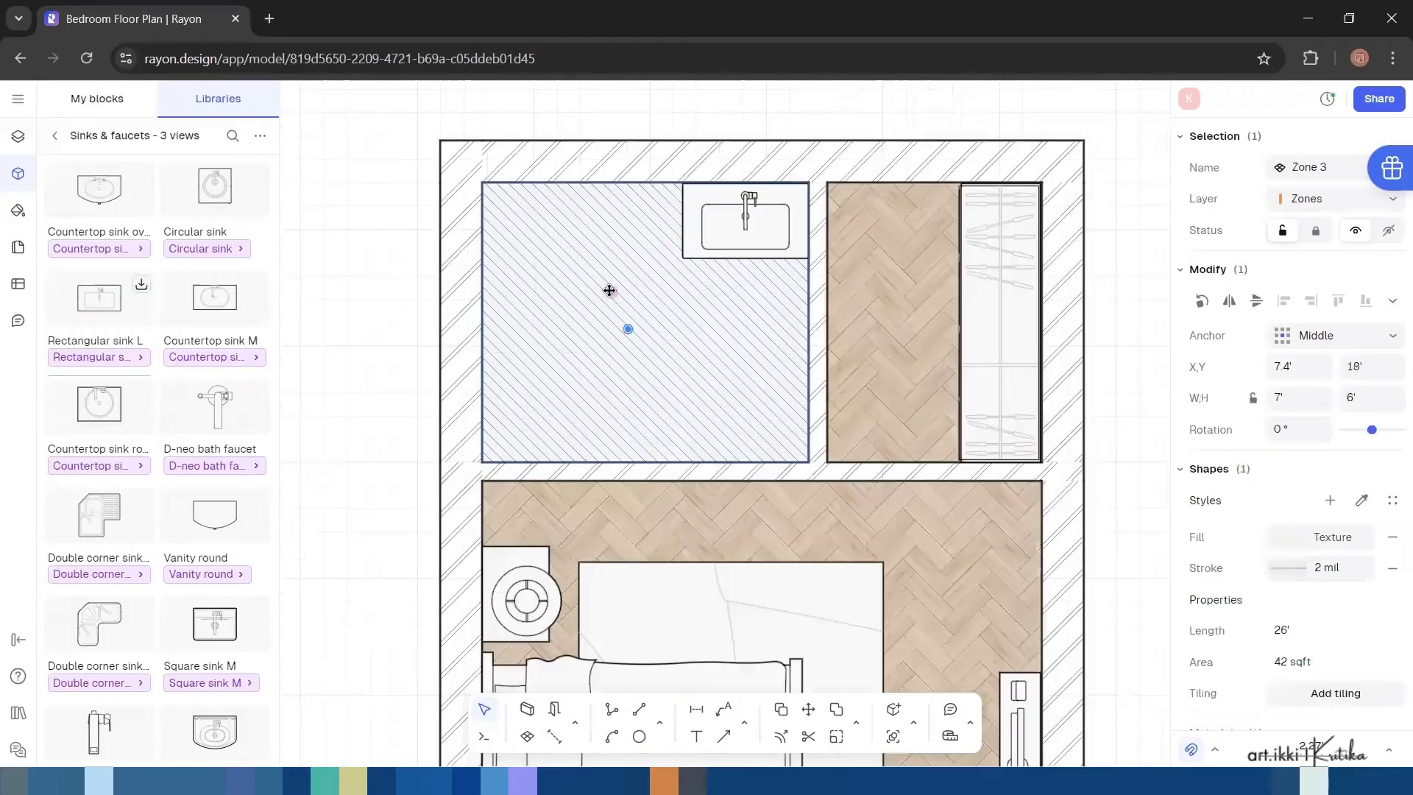
Place a toilet beside the bathroom sink and a bathtub along the bathroom's left wall
left_click(55, 136)
scroll(180, 546, "down", 3)
scroll(114, 328, "up", 3)
scroll(117, 571, "down", 6)
scroll(118, 576, "down", 10)
left_click(116, 577)
left_click_drag(130, 630, 621, 214)
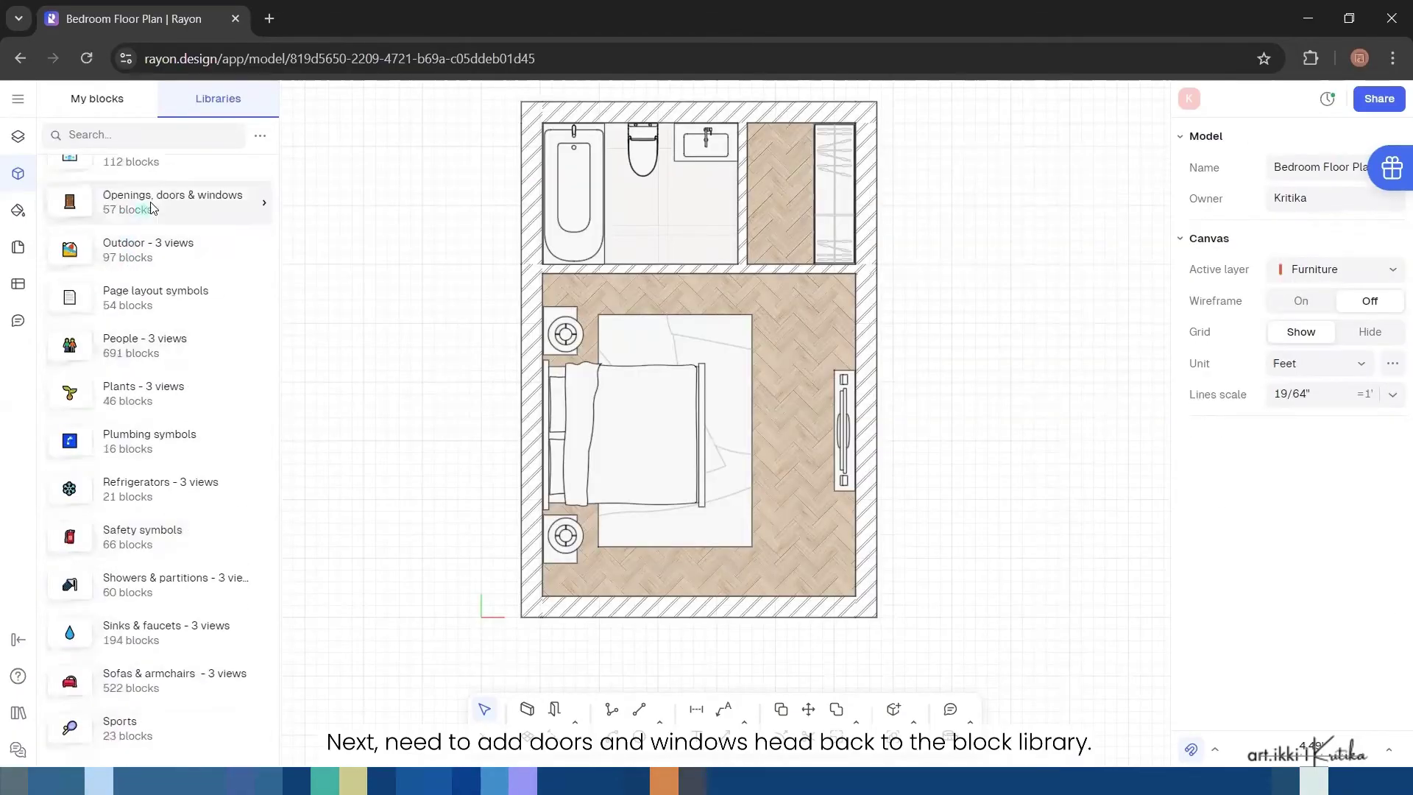
Insert a single door in the bedroom's right wall and sliding doors in its lower wall and the closet wall from Openings, doors & windows
left_click(151, 206)
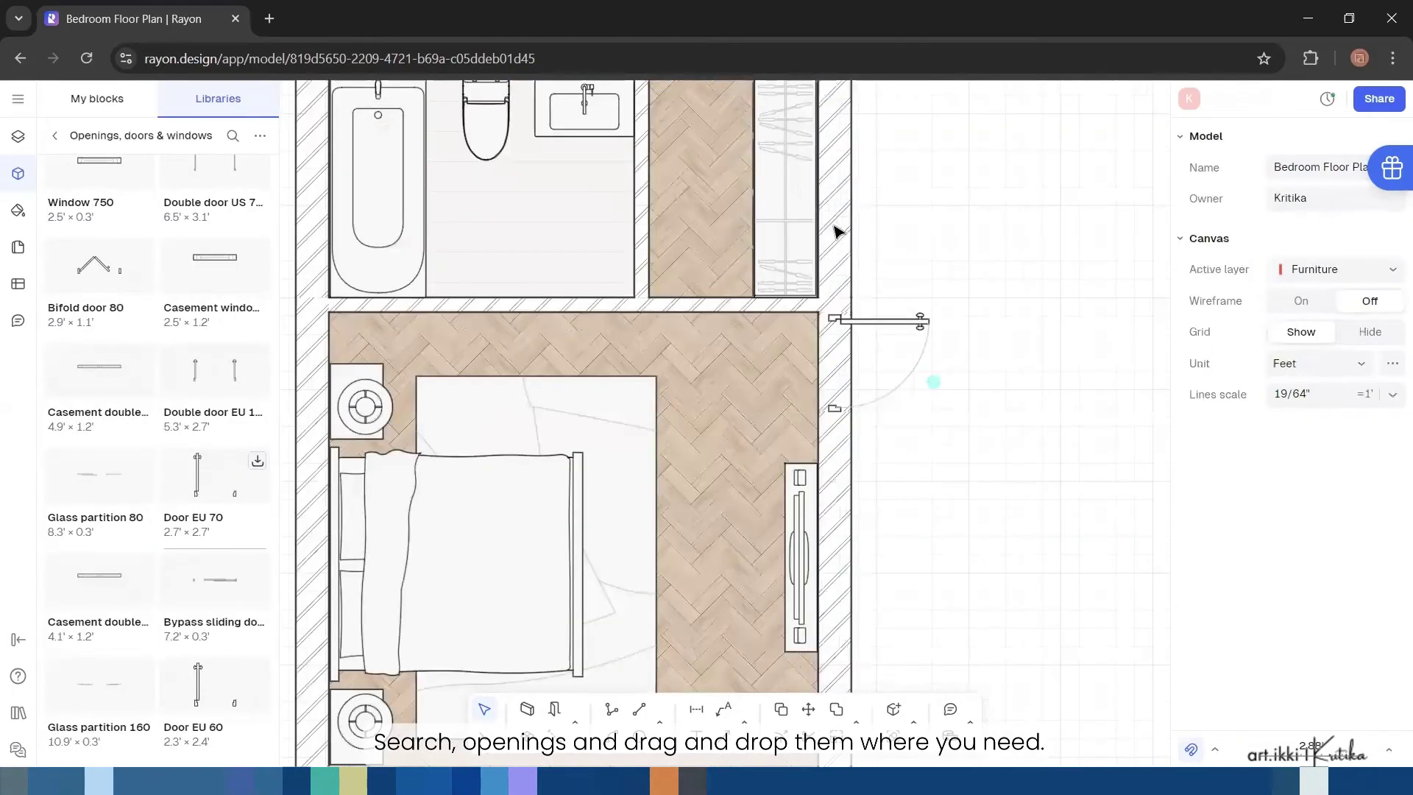
left_click_drag(920, 318, 920, 324)
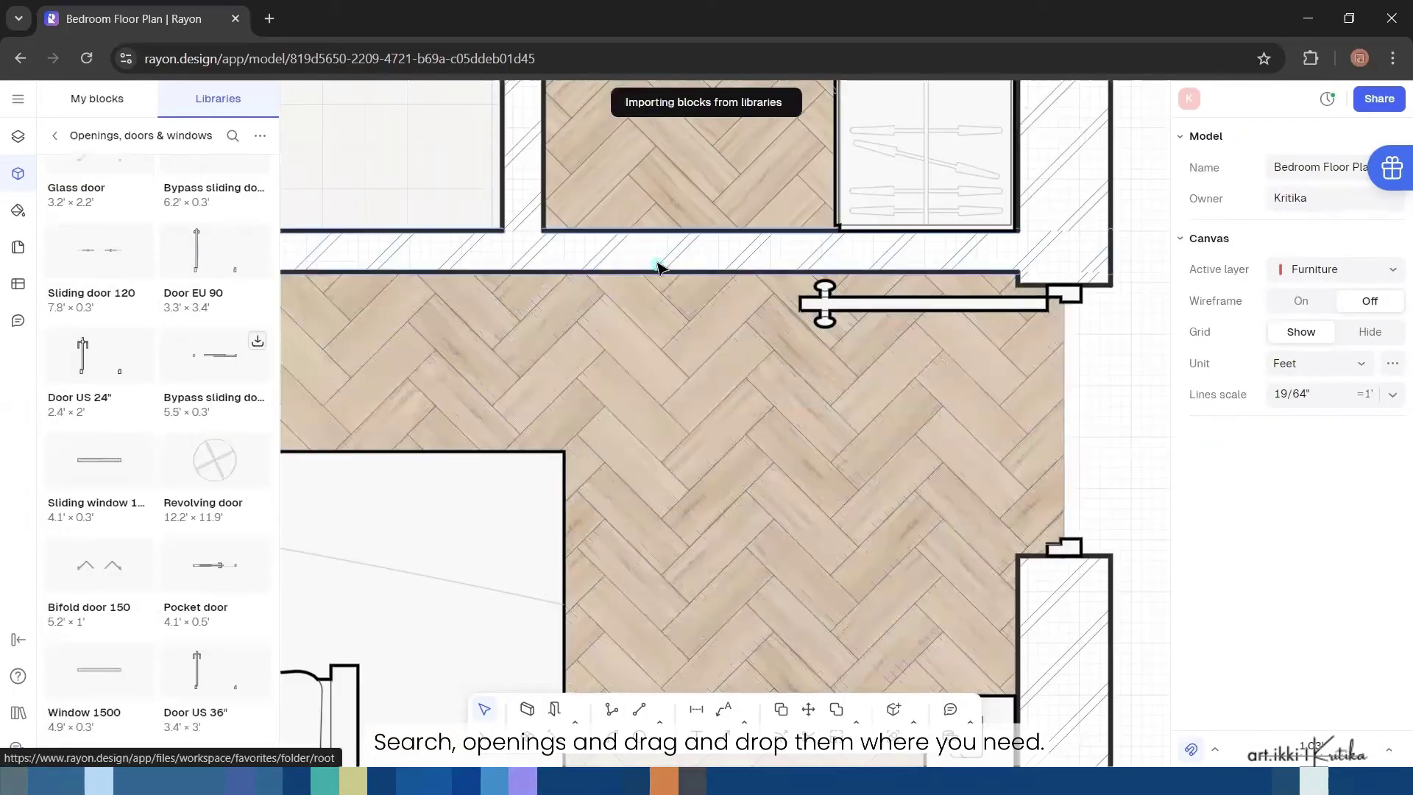
left_click_drag(659, 265, 503, 252)
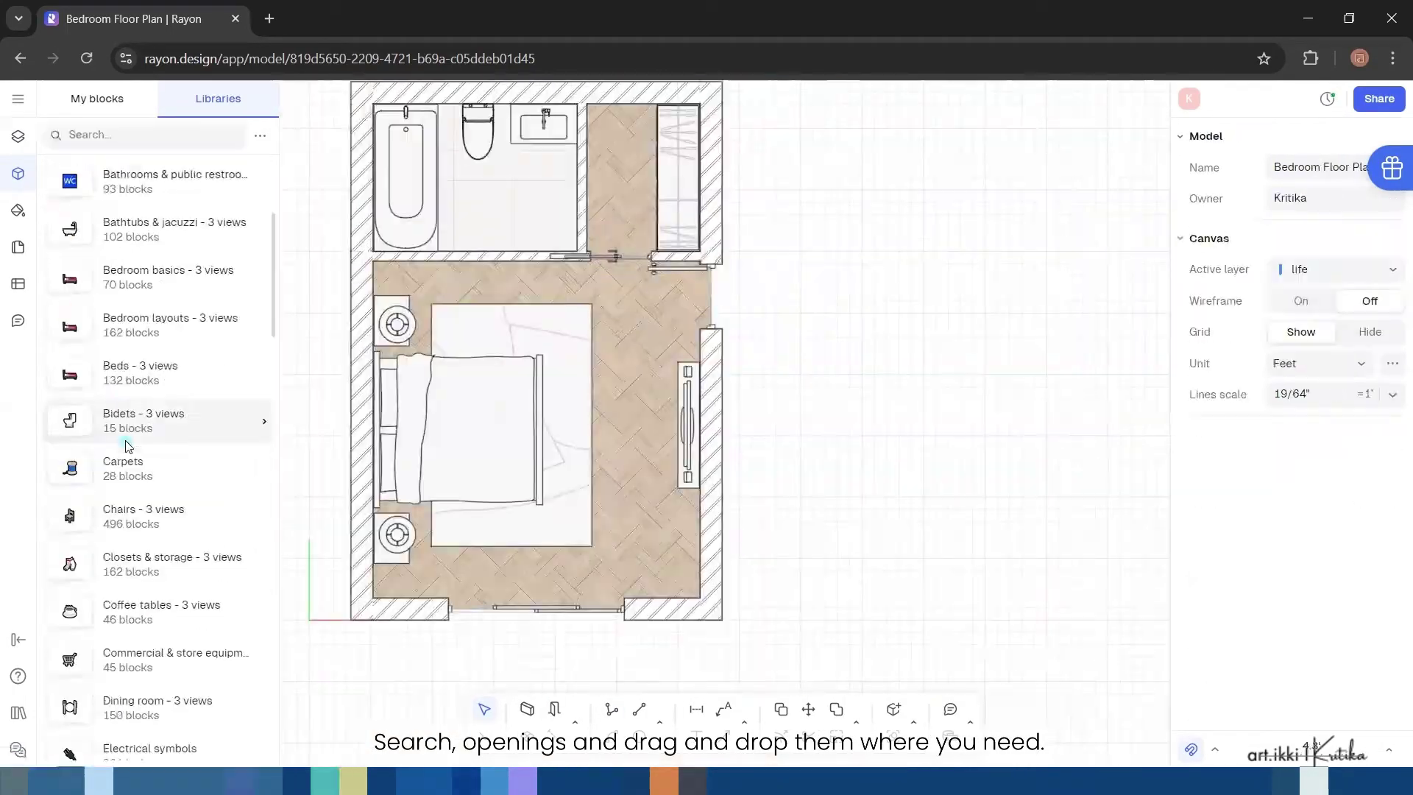
Place a top-view person from the People library near the bedroom's entrance door
scroll(117, 441, "down", 15)
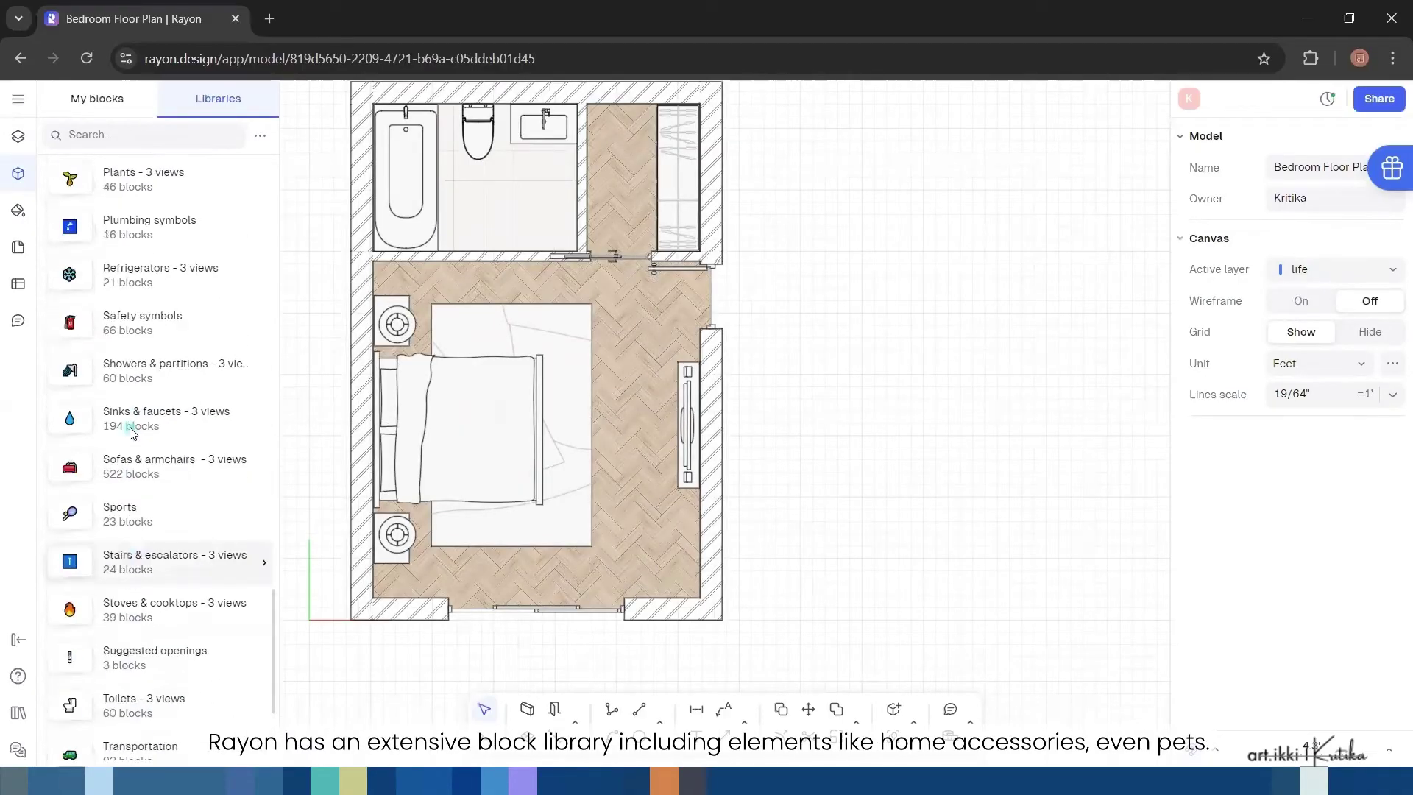
scroll(131, 430, "up", 4)
left_click(117, 335)
left_click_drag(221, 189, 662, 306)
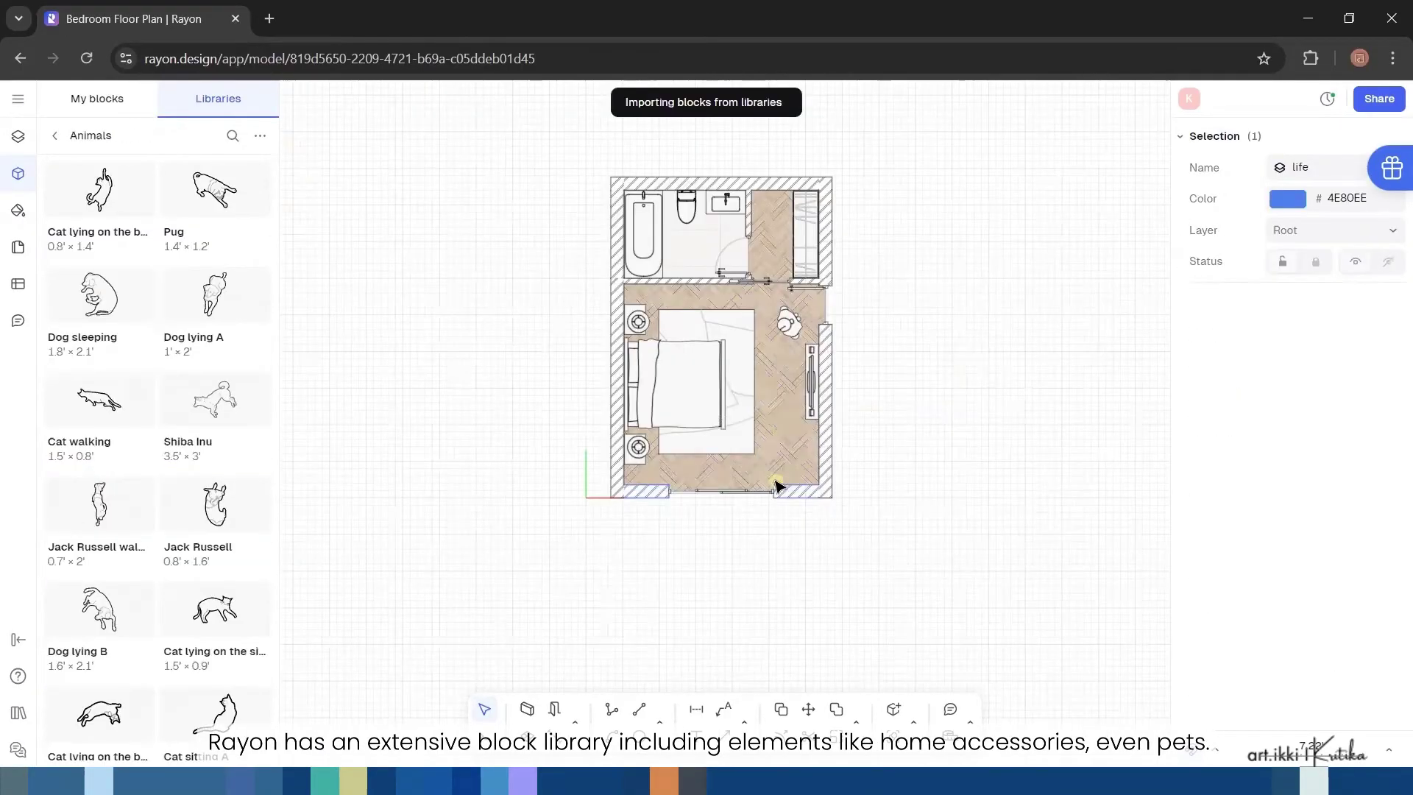
Position the Dog sleeping block on the rug's lower right corner and a Tradescantia L plant in the bedroom's lower right corner
scroll(777, 478, "up", 3)
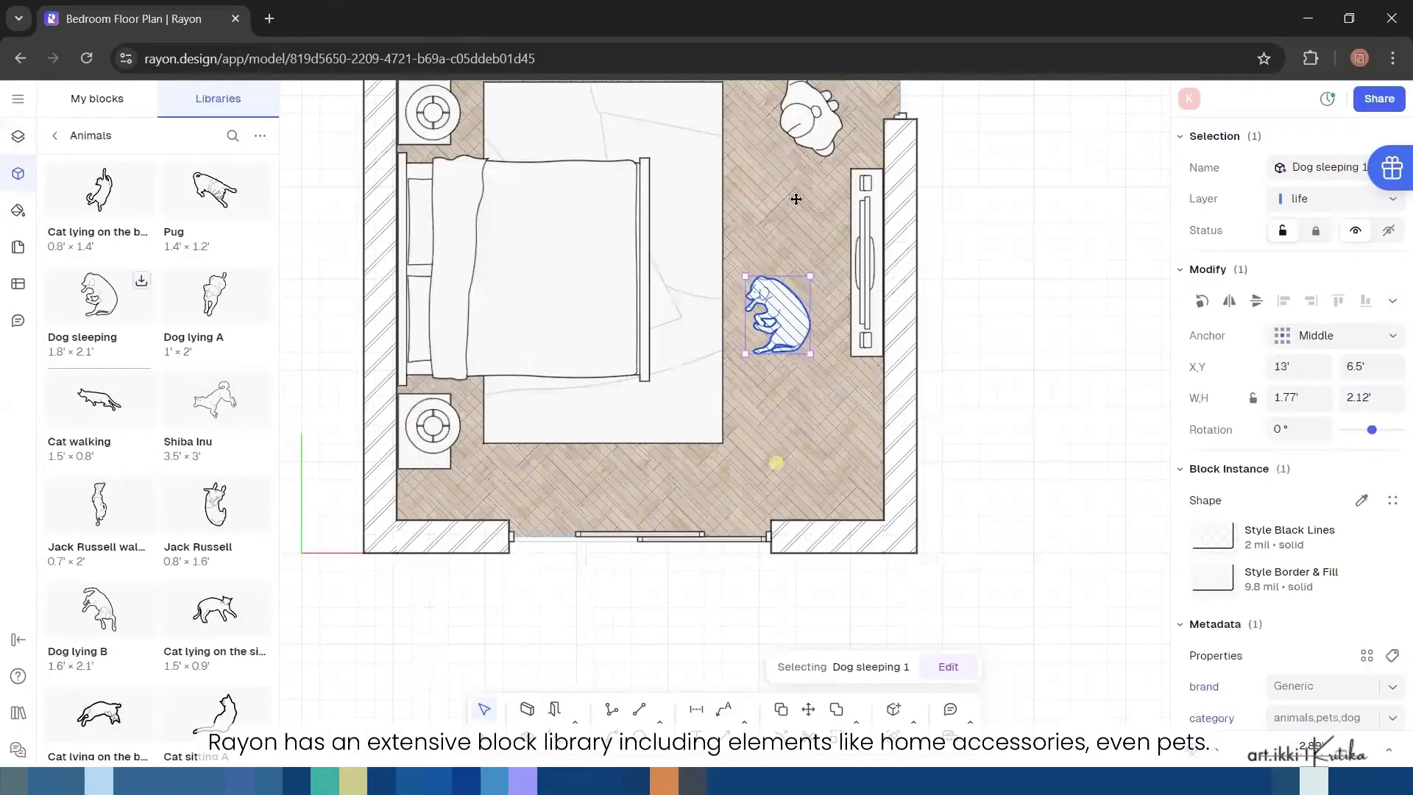
scroll(795, 198, "up", 3)
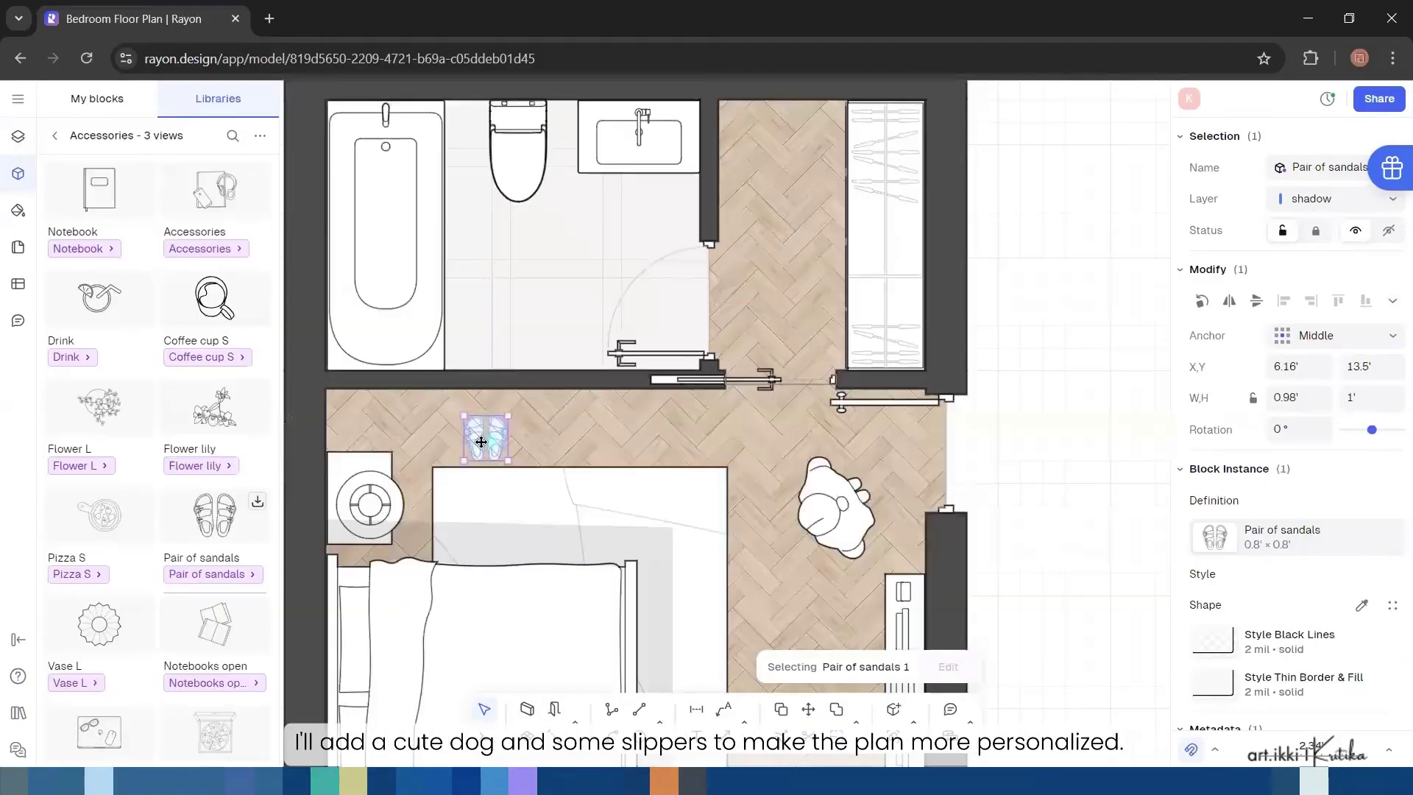
left_click_drag(489, 434, 766, 283)
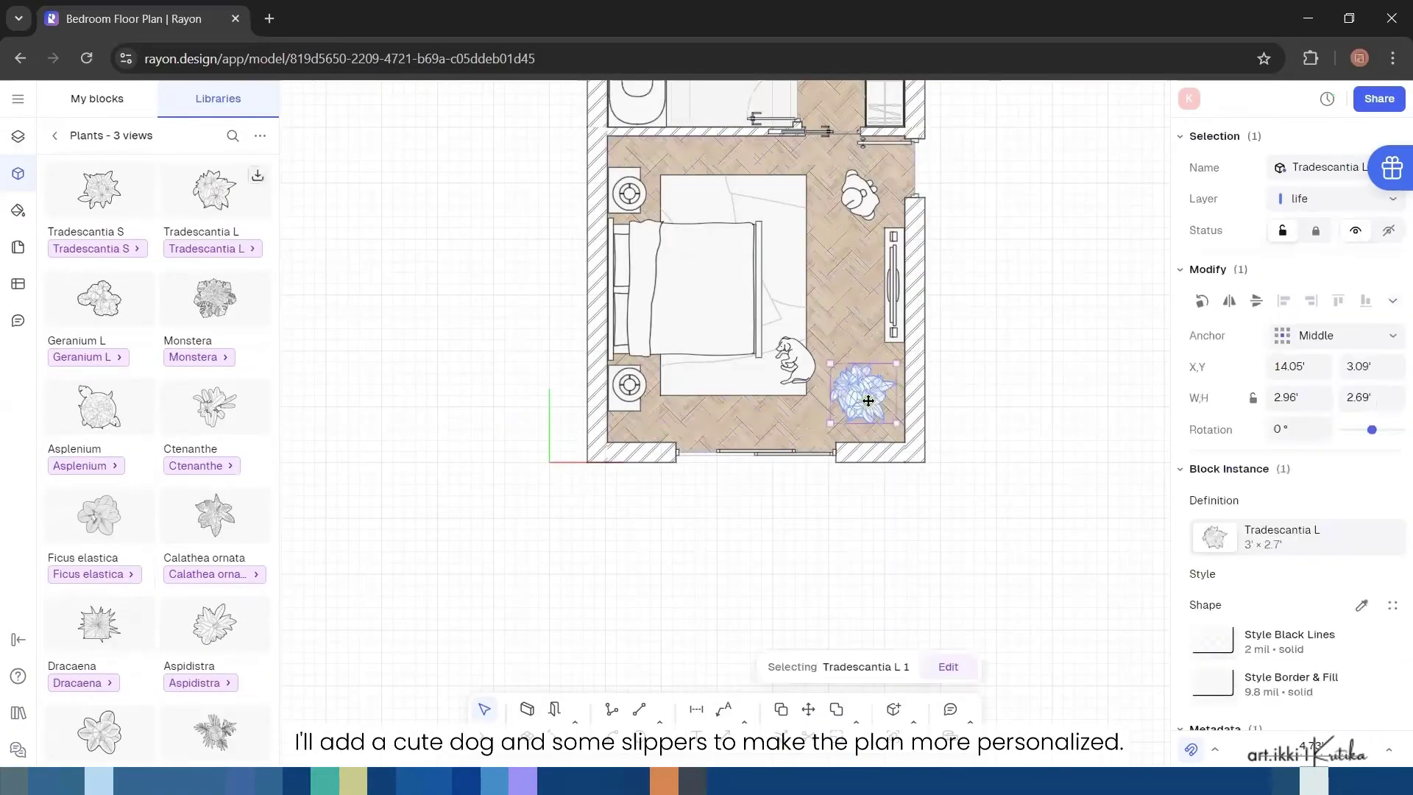
scroll(862, 397, "up", 5)
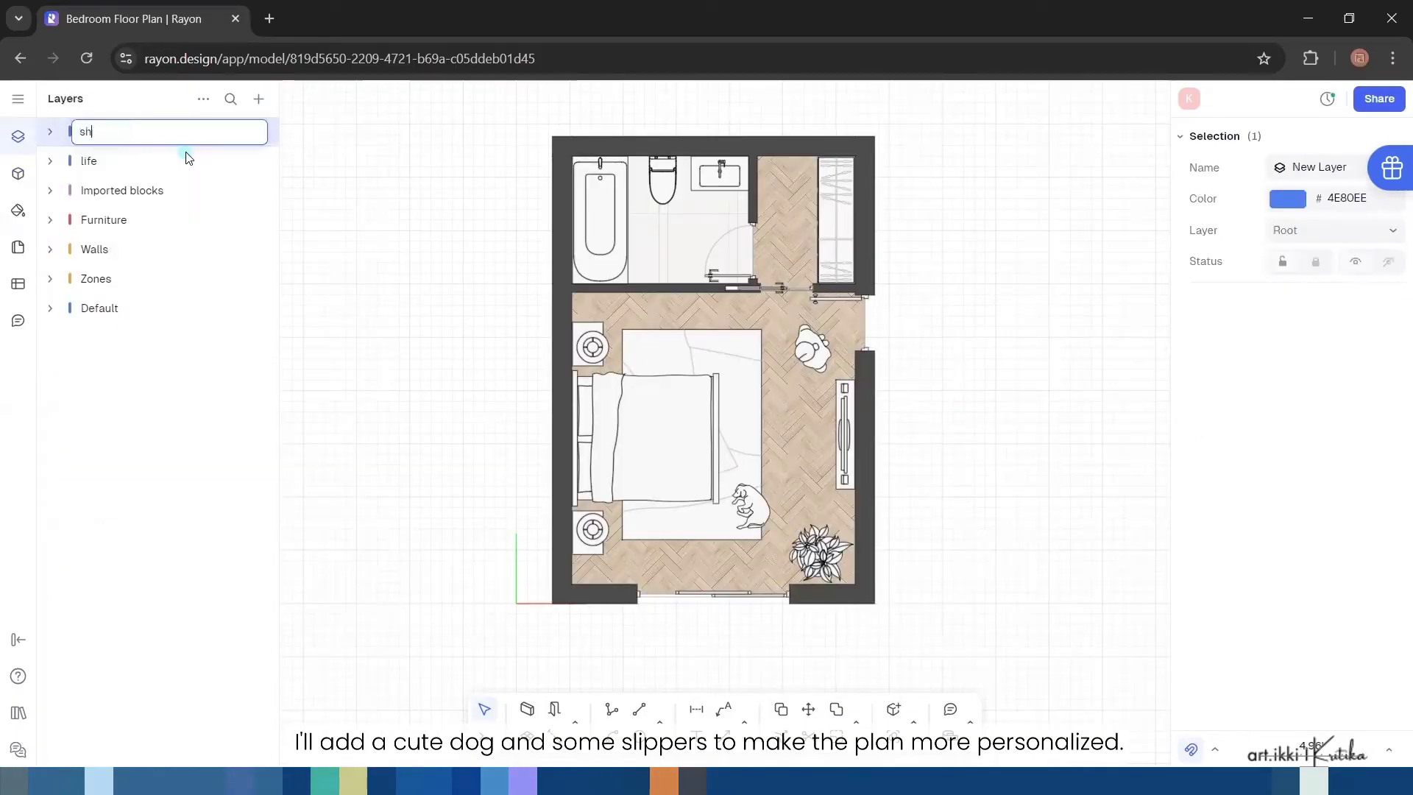
Name the new layer shadow
type("dow")
key("Return")
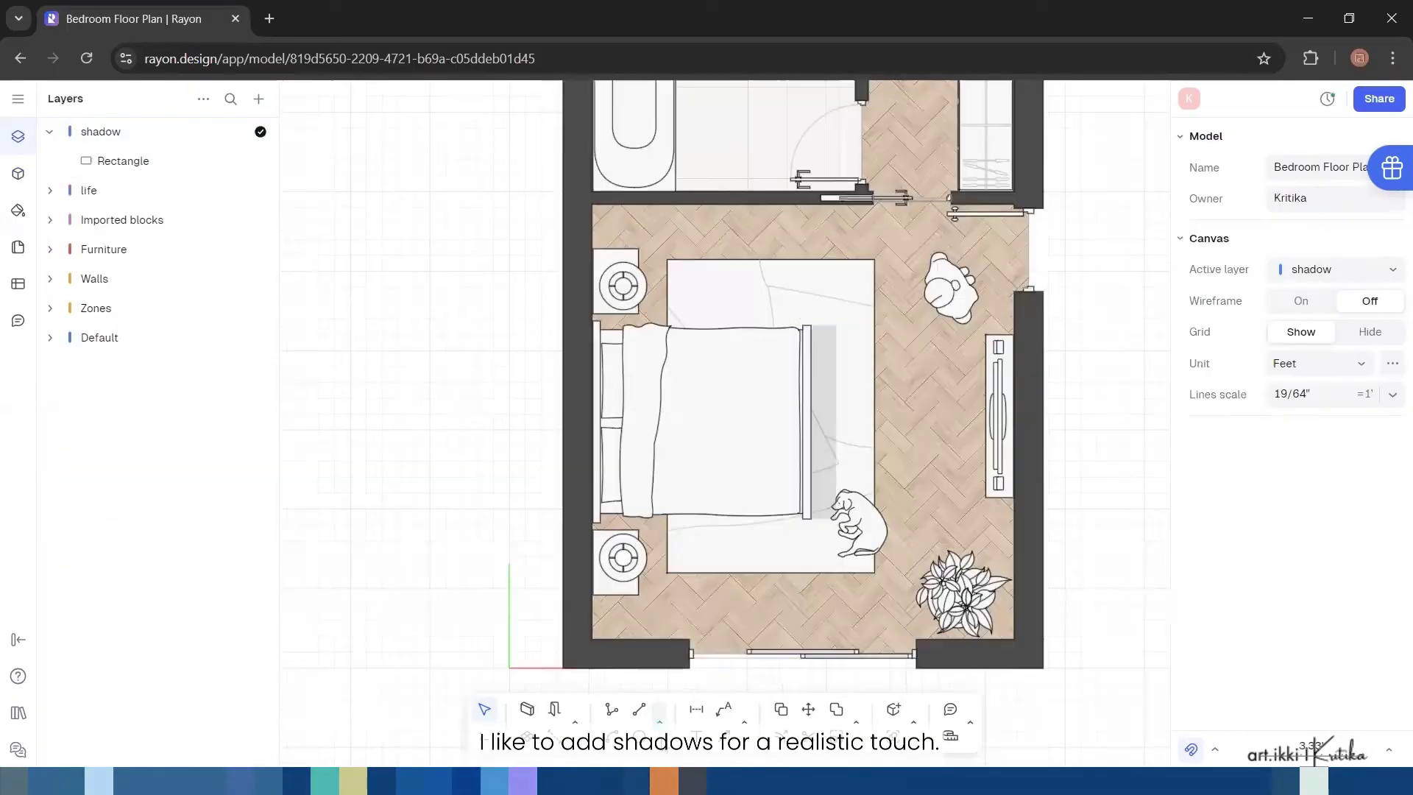
Draw a translucent grey shadow rectangle along the foot of the bed
left_click(660, 722)
left_click(689, 551)
scroll(691, 325, "up", 5)
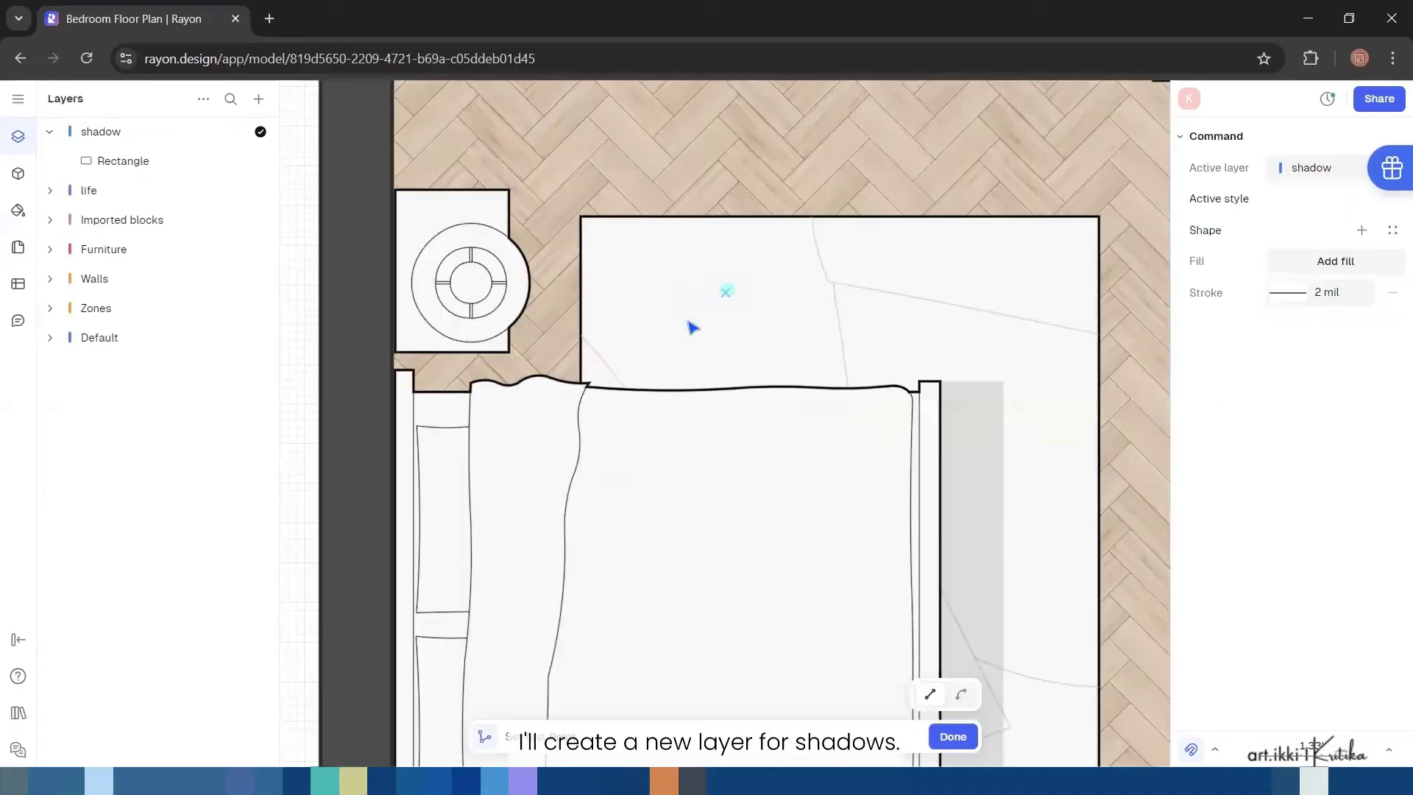
Trace a closed polyline along the bed's upper edge and around a shadow strip extending to the foot rectangle's outer edge
left_click(413, 391)
left_click(470, 387)
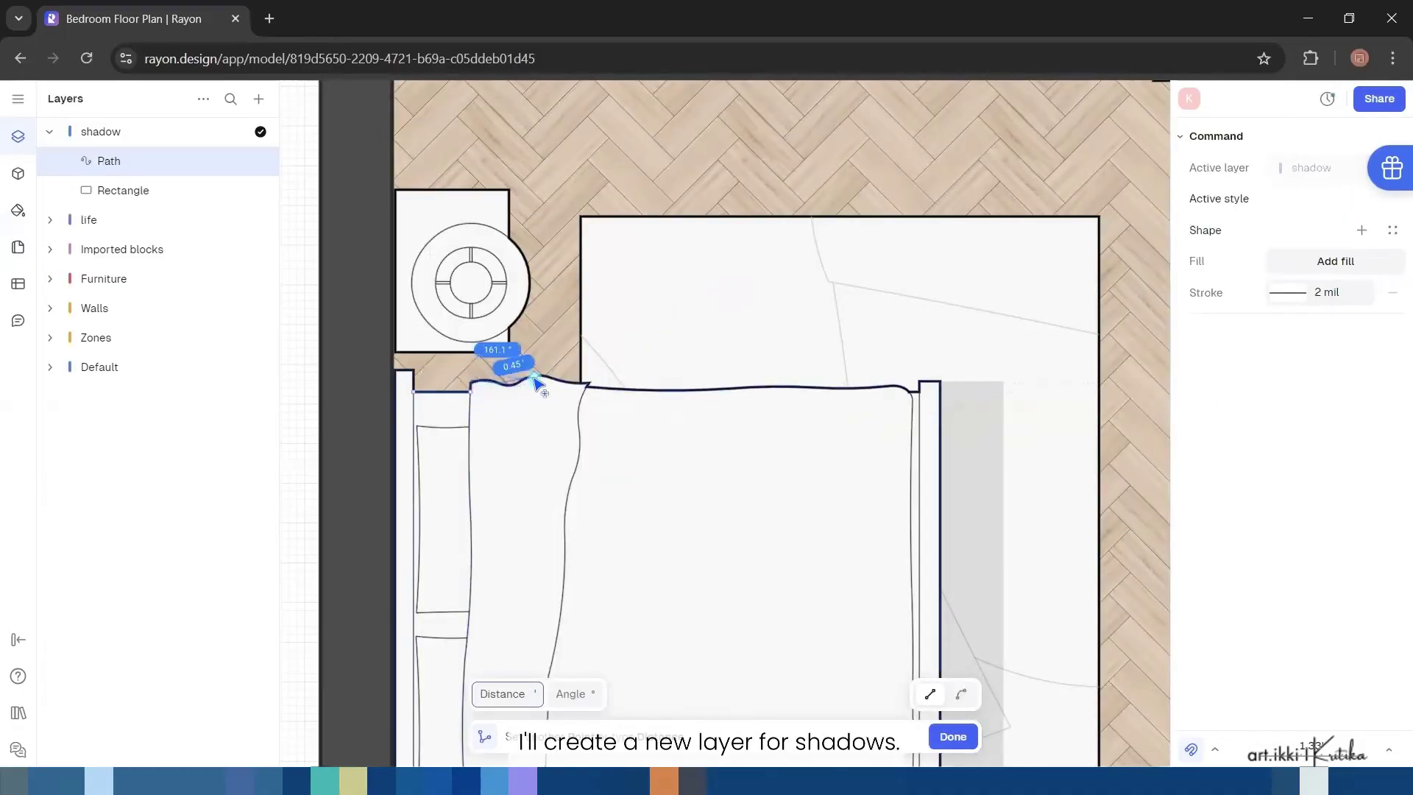
left_click(589, 383)
left_click(815, 386)
left_click(909, 390)
left_click(940, 382)
left_click(1003, 381)
left_click(1004, 322)
left_click(395, 308)
left_click(395, 370)
left_click(413, 370)
left_click(414, 392)
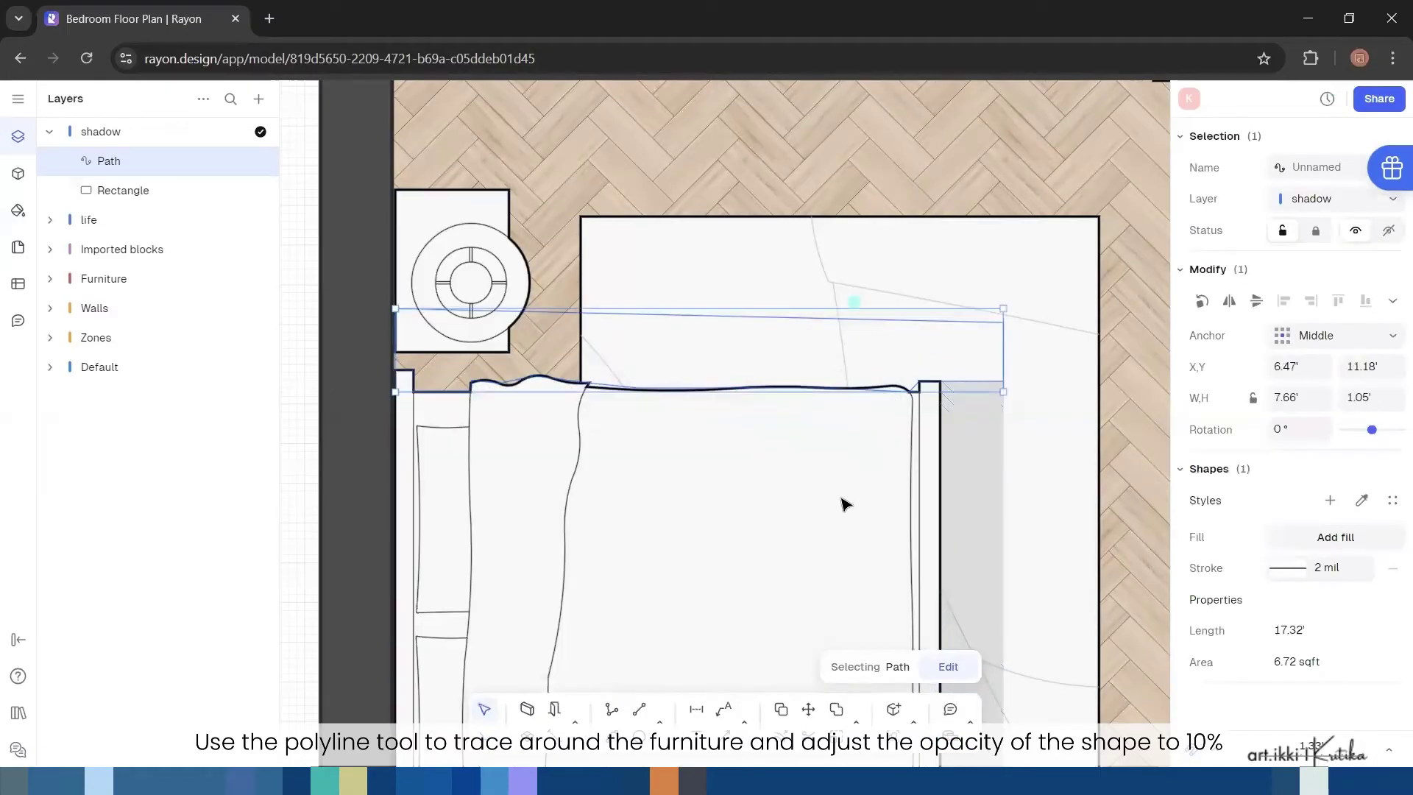
Fill the traced bed shadow with solid black 000000 at 10% opacity and remove its stroke
scroll(473, 284, "down", 3)
left_click(1278, 534)
left_click(1017, 667)
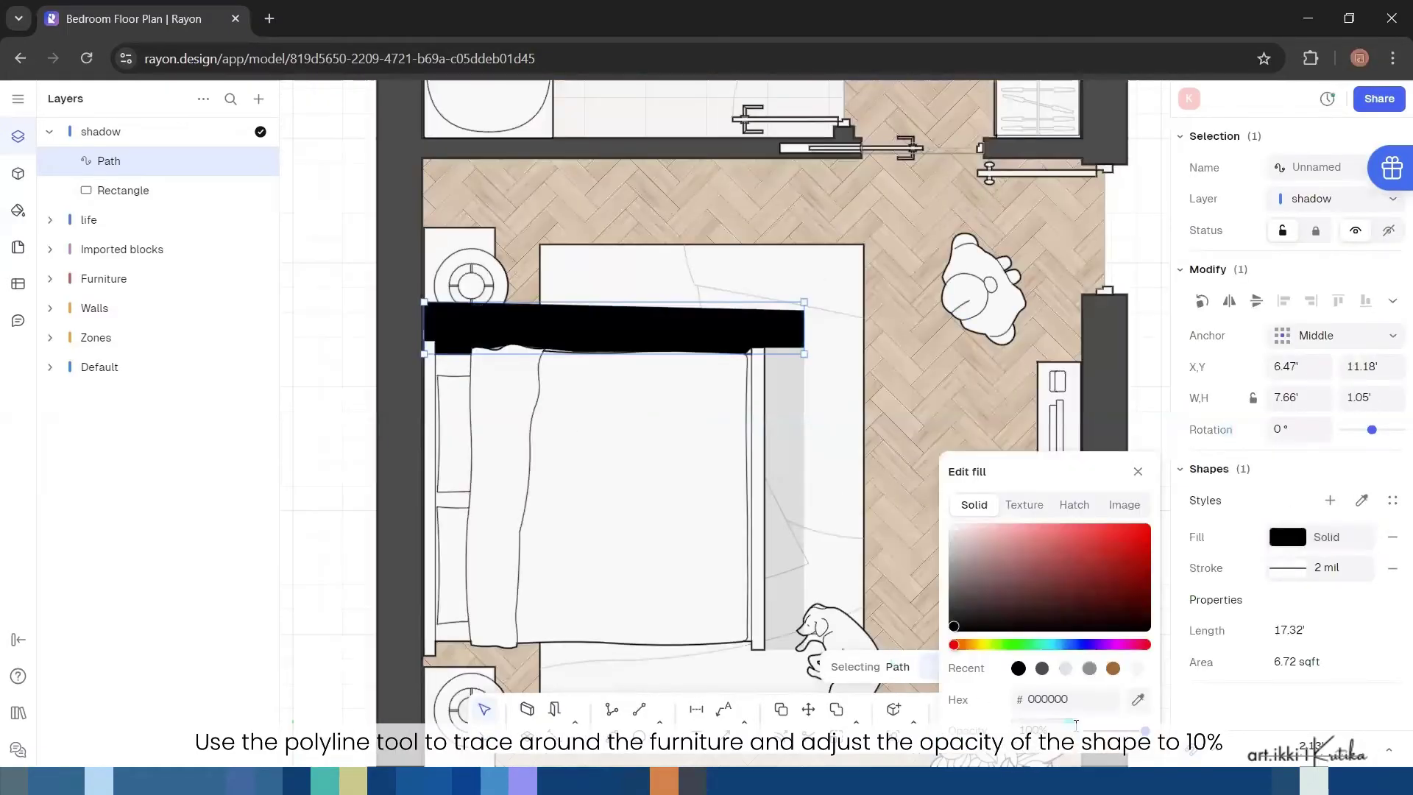
left_click(1067, 729)
type("10")
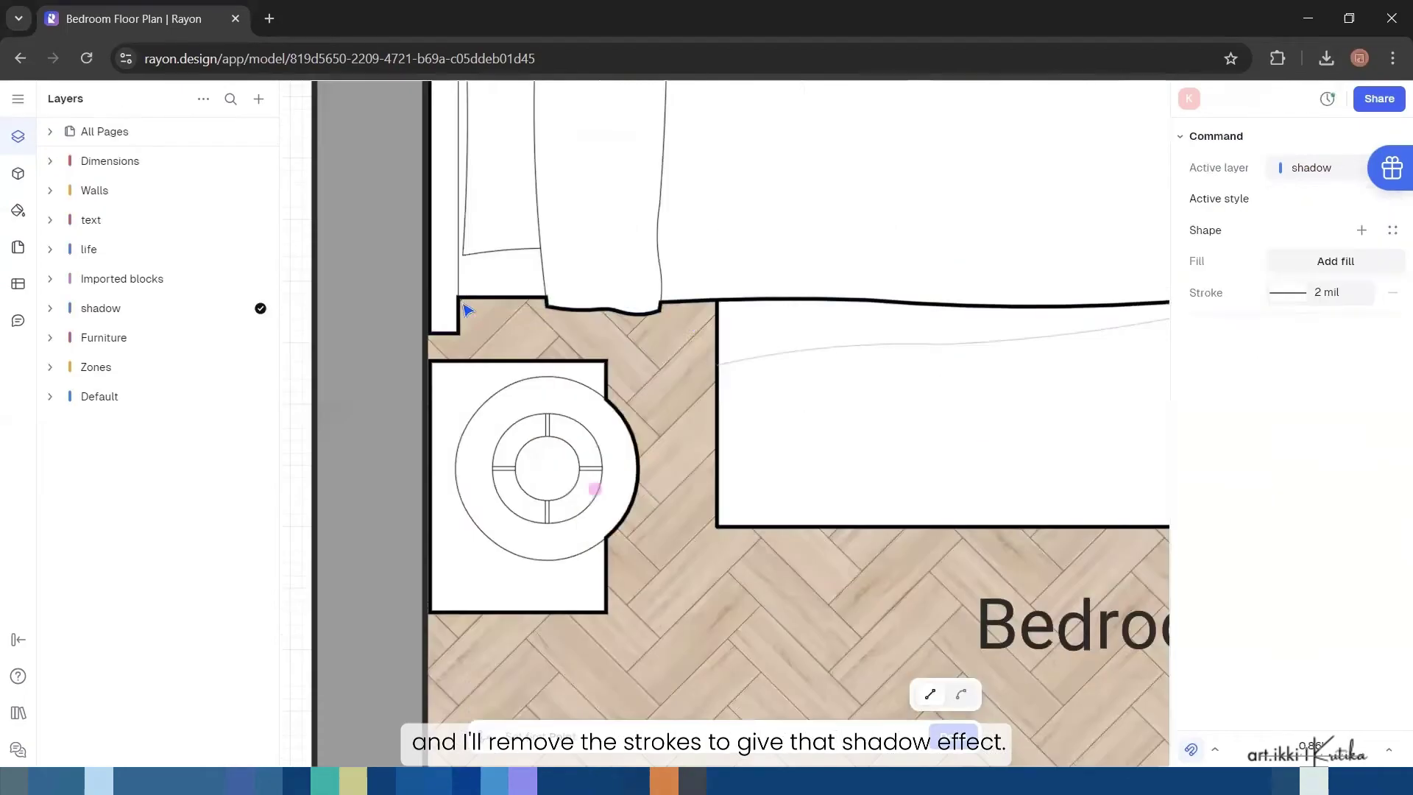
left_click(588, 318)
Fill the lower nightstand's shadow with 10% black and add a matching 0.43' by 5.93' shadow rectangle beside the bathtub
left_click(1301, 537)
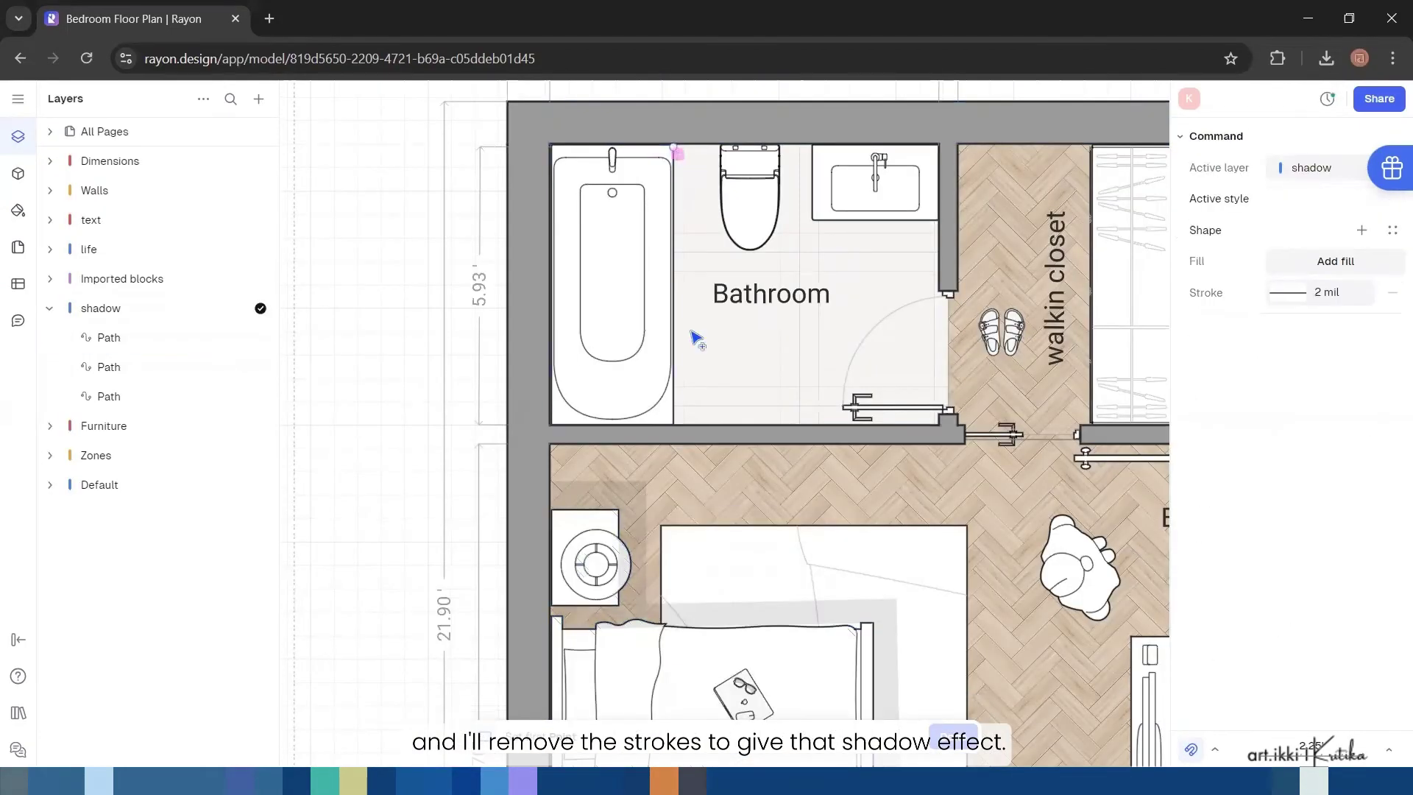
left_click_drag(671, 147, 694, 424)
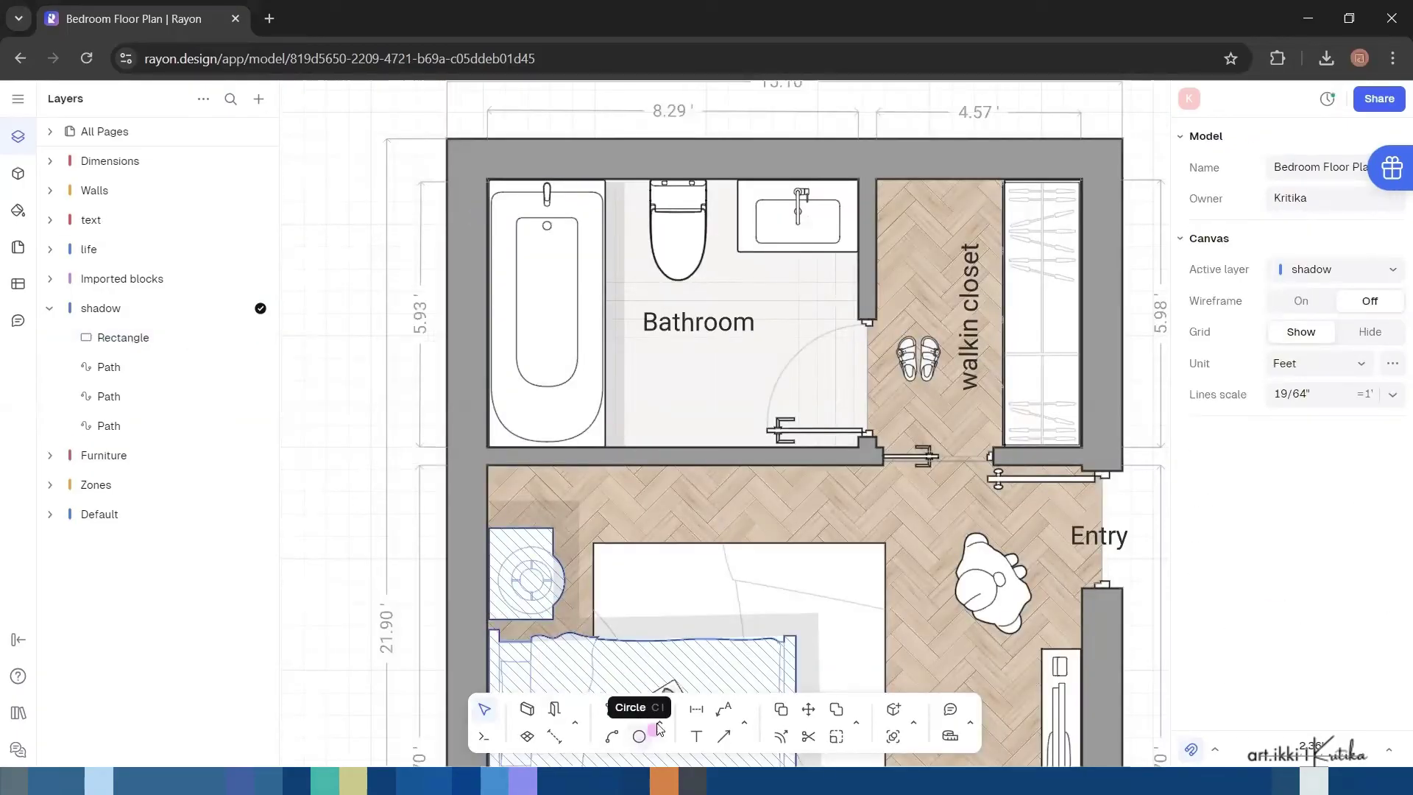
Draw a closed shadow path about 0.95' by 2.4' along the toilet's side, with a translucent solid fill and no stroke
left_click(632, 710)
left_click(491, 202)
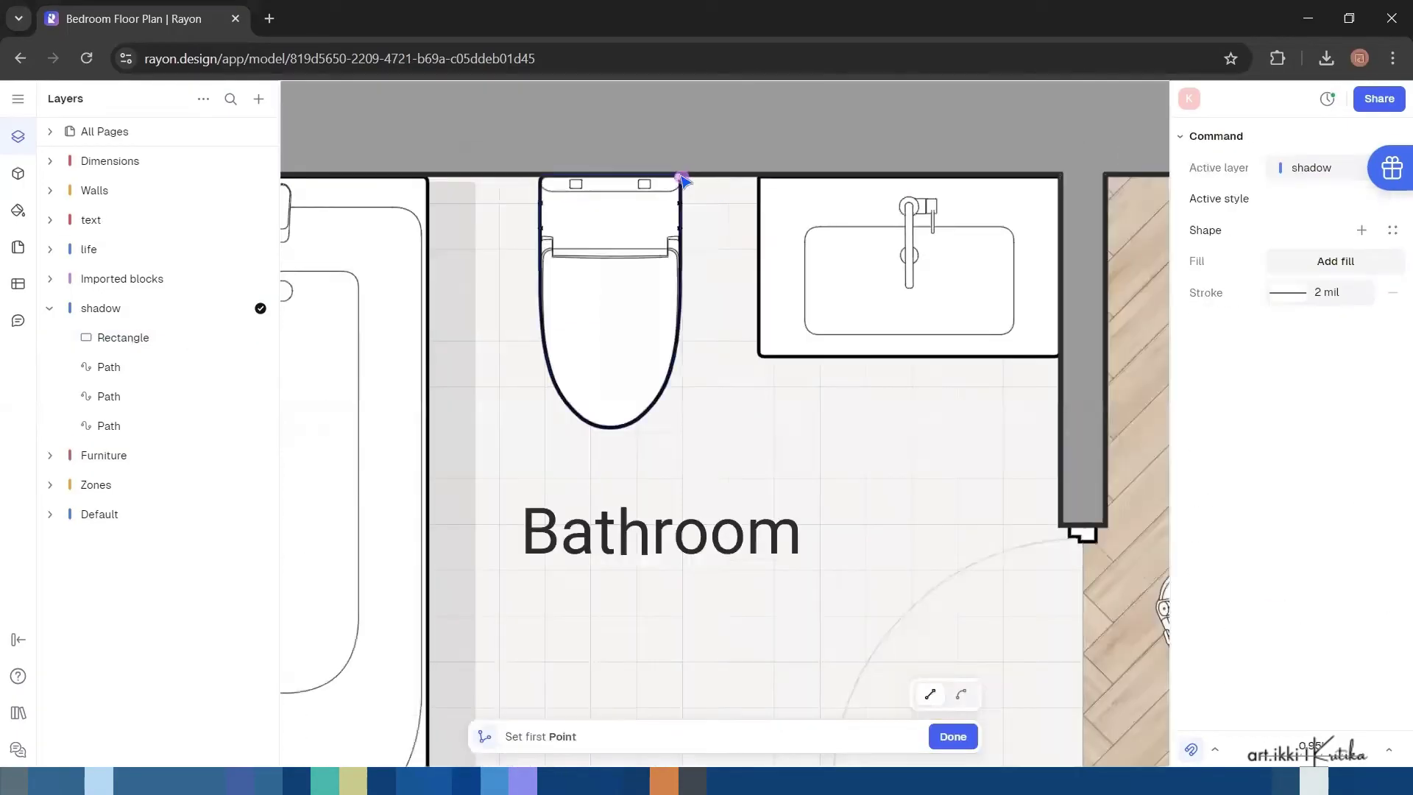
left_click(688, 180)
double_click(1064, 730)
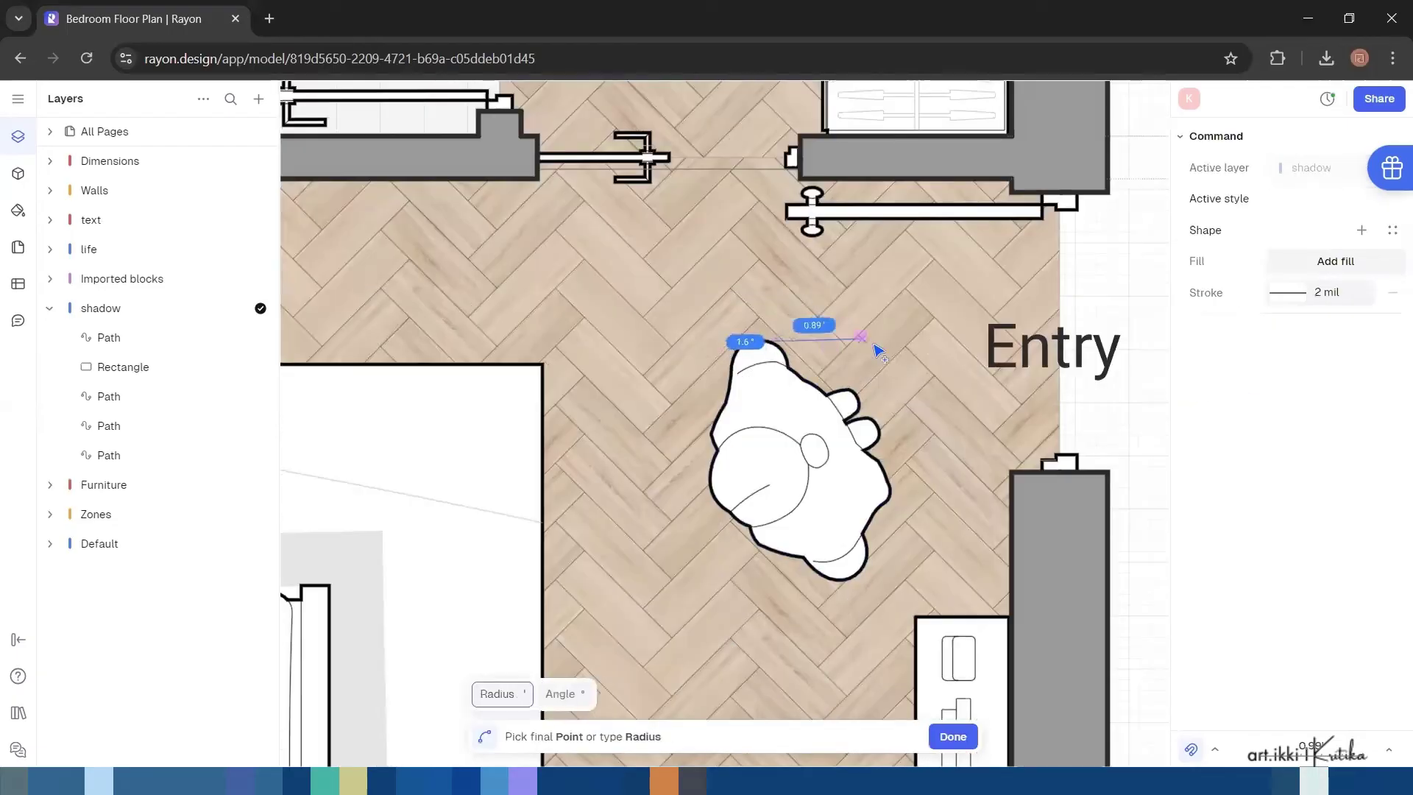
key("Escape")
Trace a closed shadow polyline along the side of the standing person near the entry
left_click(868, 495)
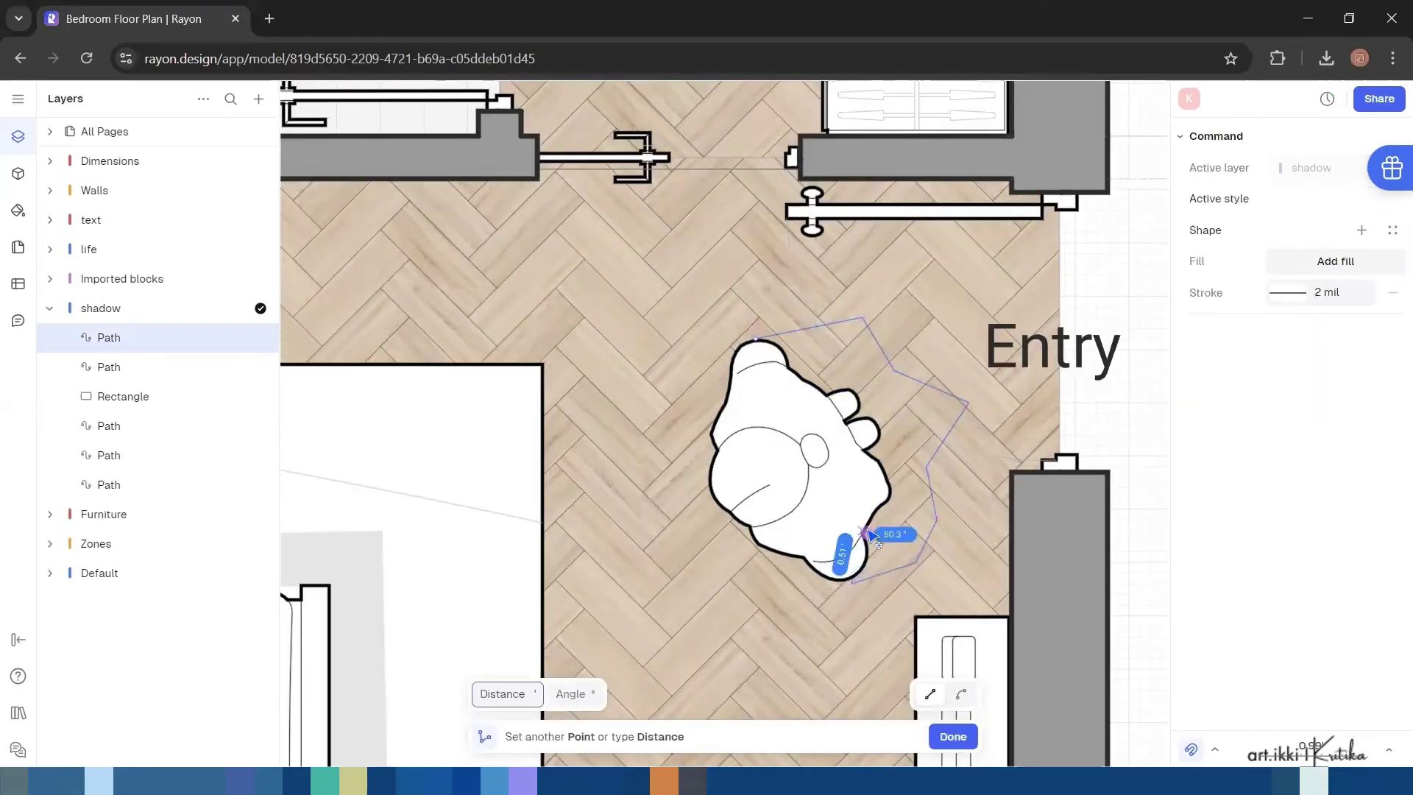
left_click(757, 324)
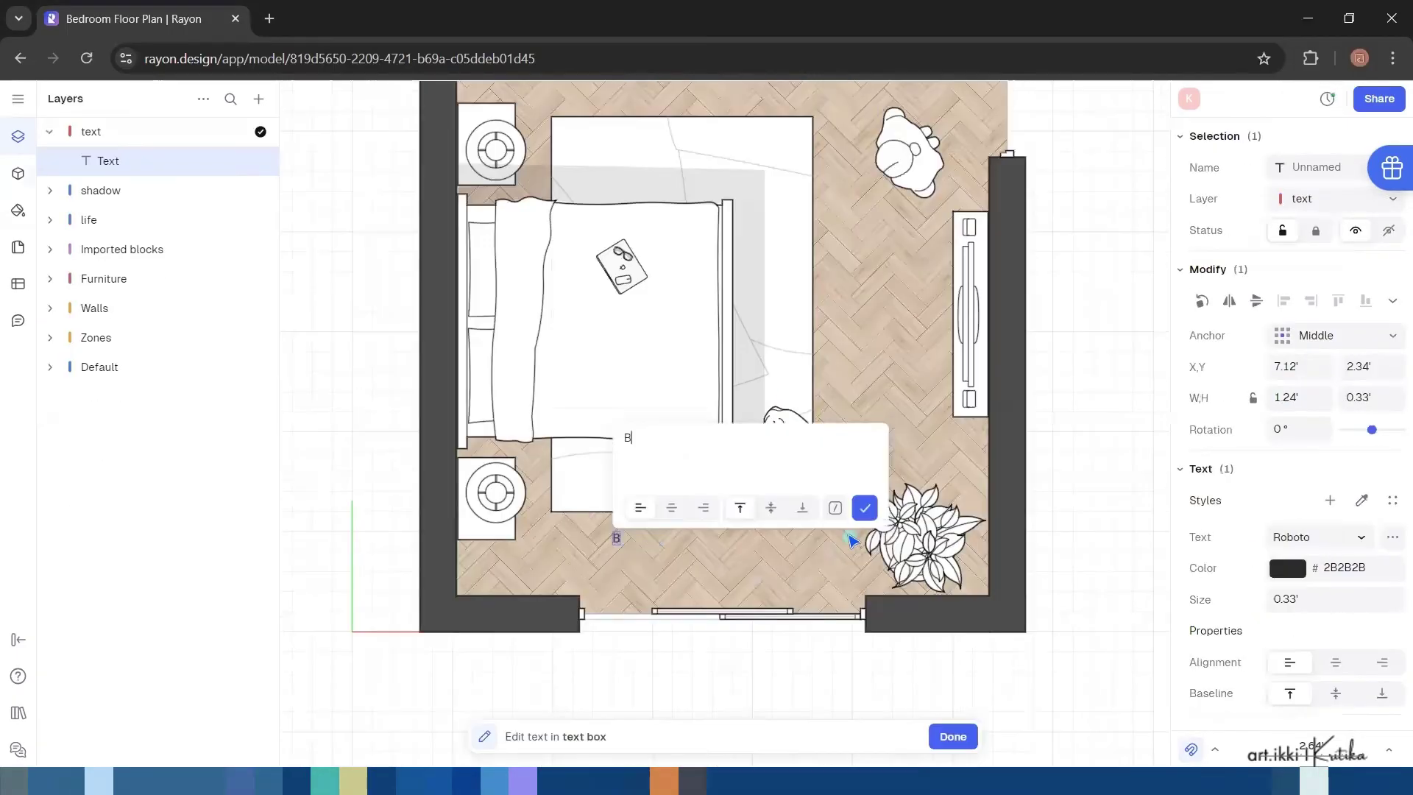
Label the room "Bedroom" with text placed between the bed and the sliding window
type("edroom")
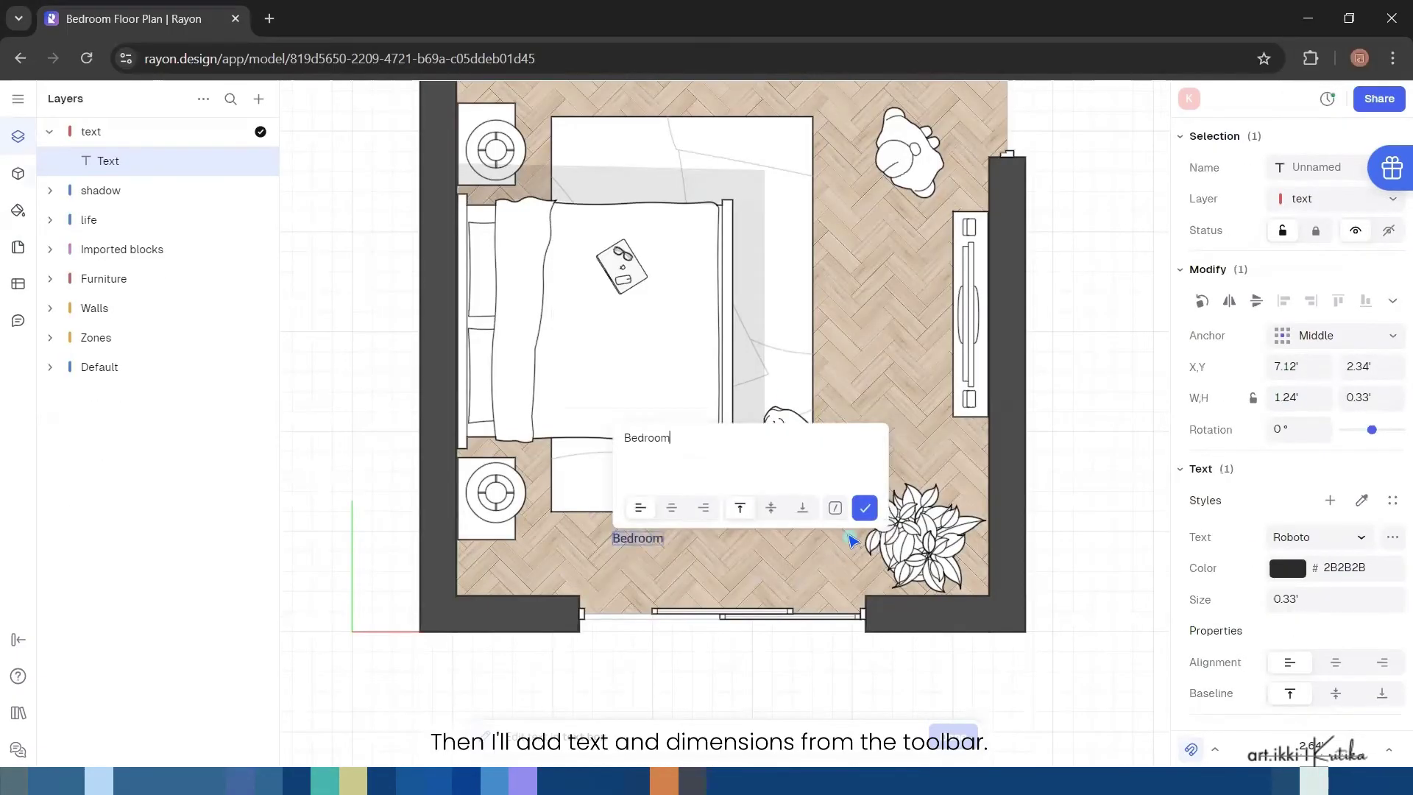
left_click(864, 508)
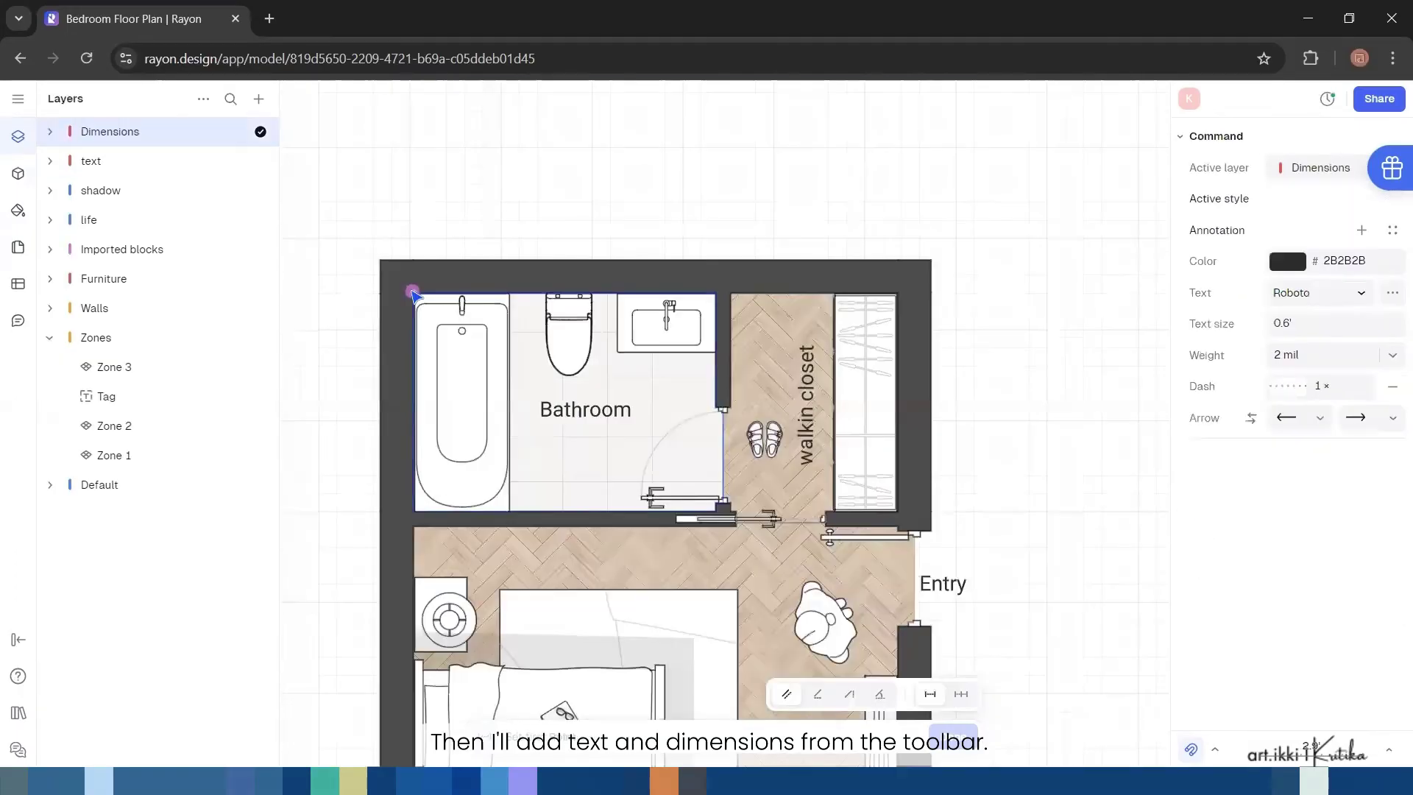
Dimension the bathroom's inner width, placing the dimension line above the outer wall
left_click(414, 293)
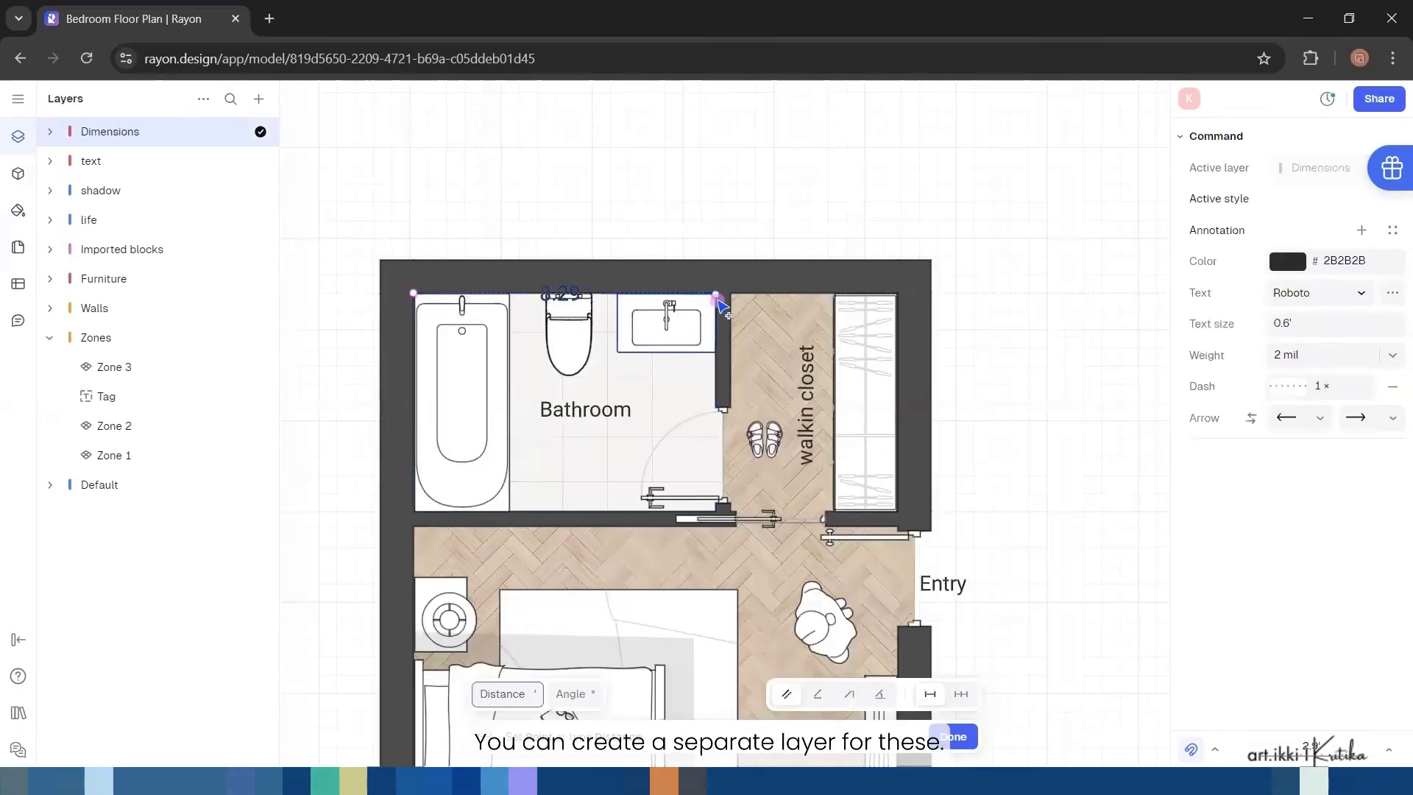
left_click(717, 302)
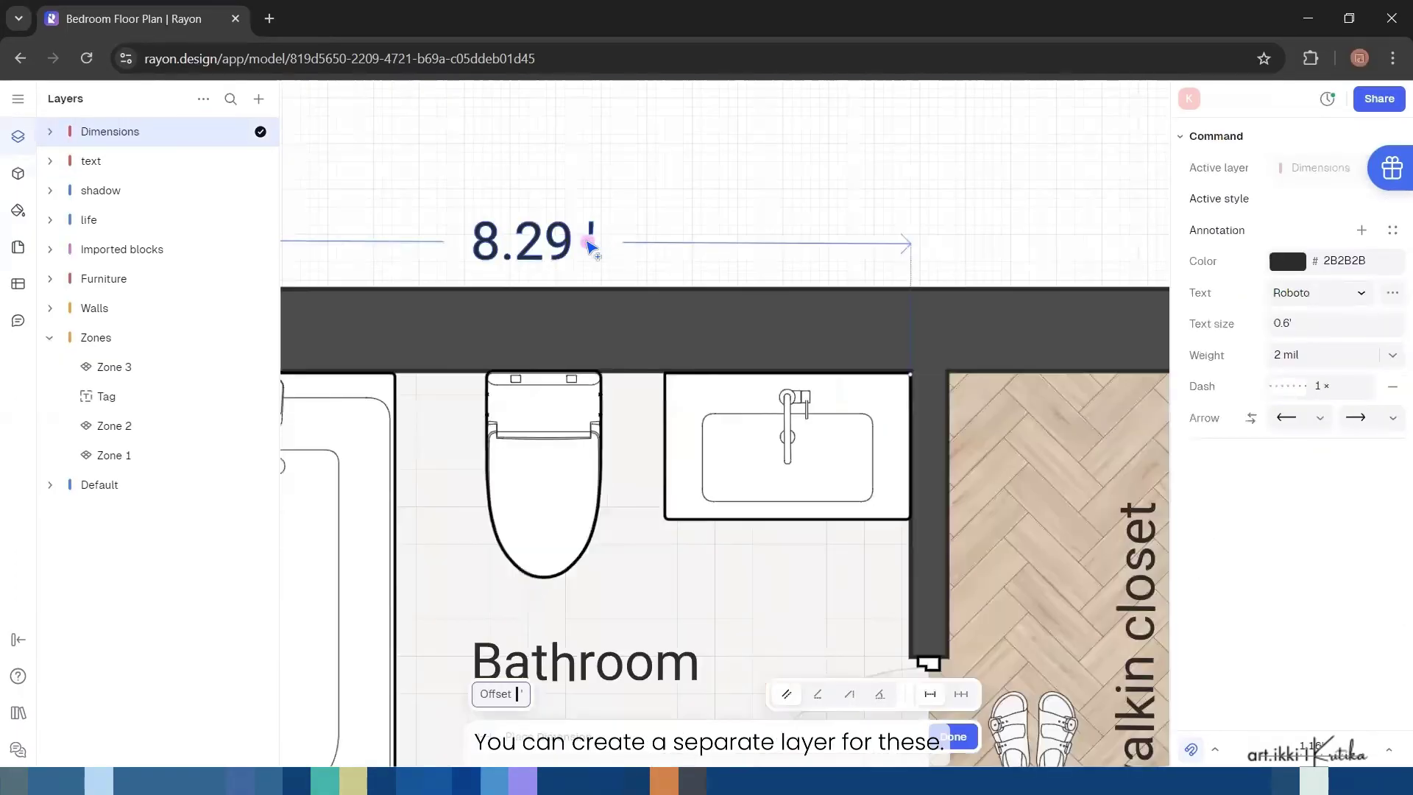
left_click(589, 228)
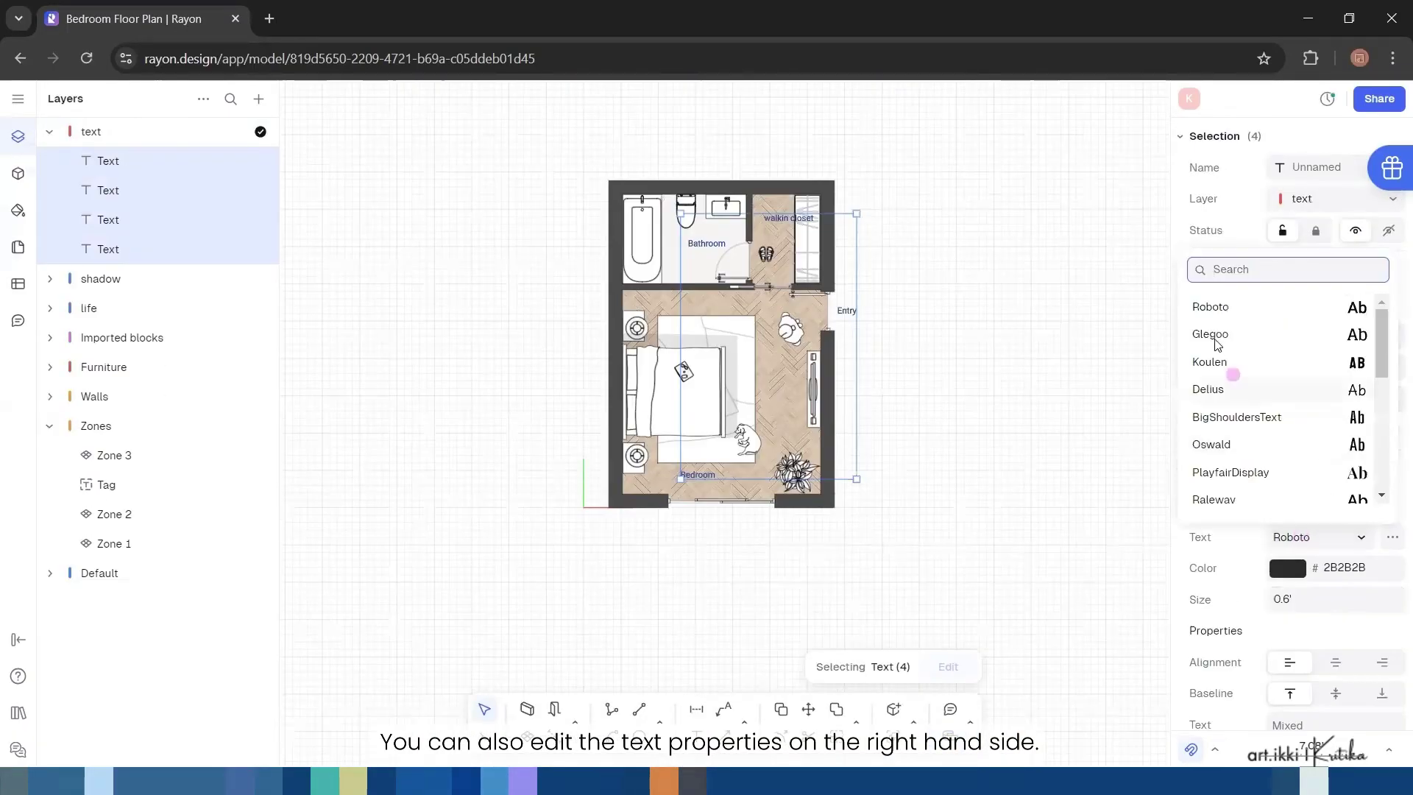
scroll(1218, 361, "down", 8)
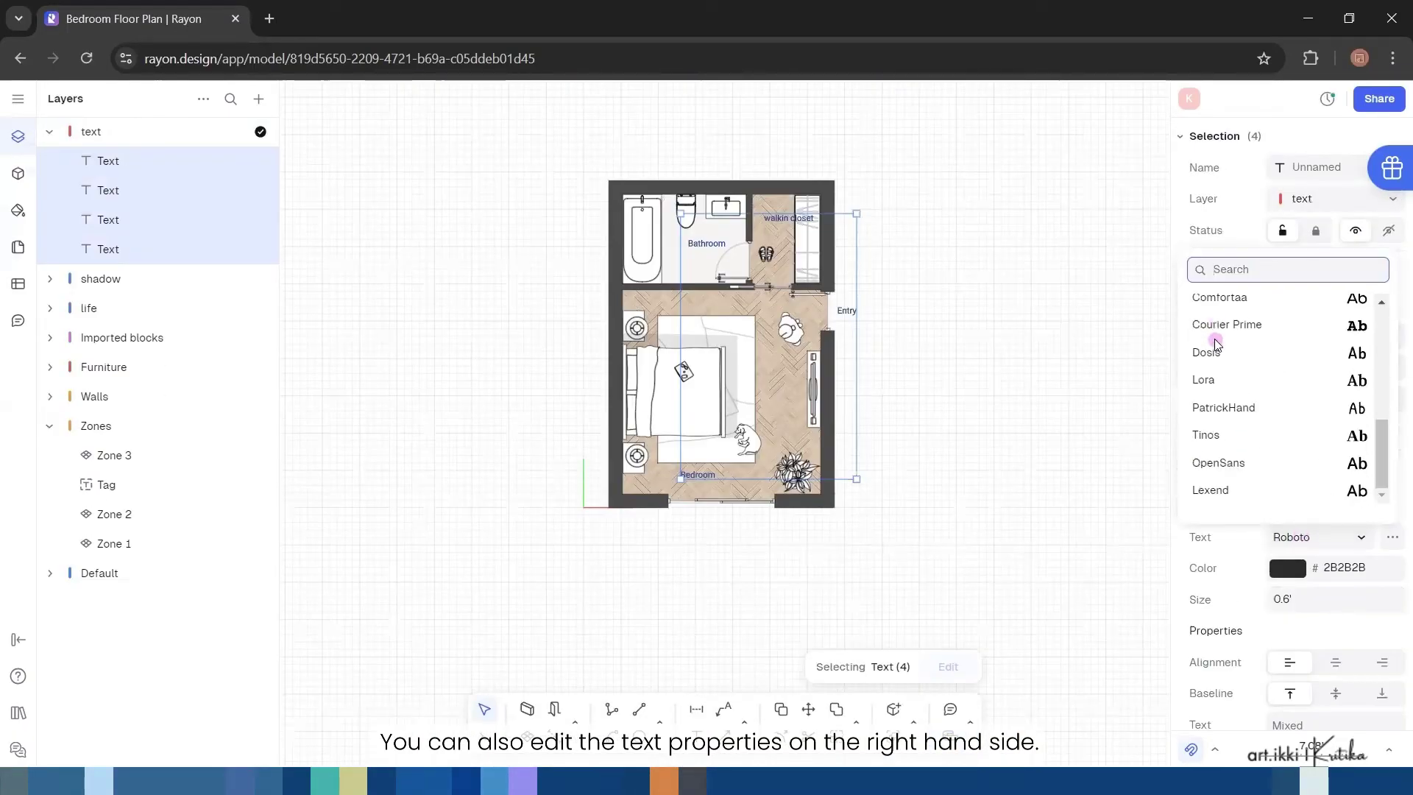
left_click(1133, 454)
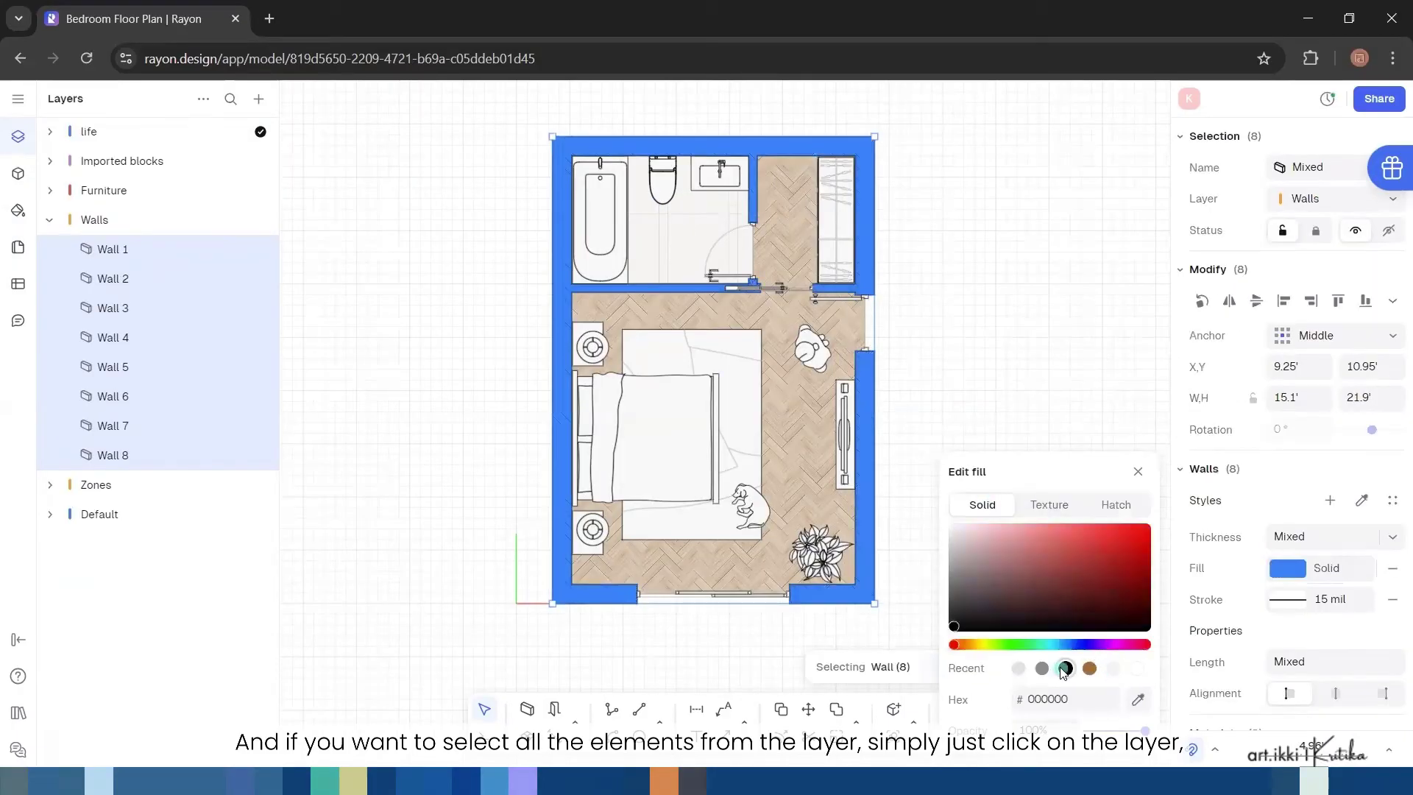
Fill all eight walls with solid dark grey 4D4D4D
left_click(1064, 668)
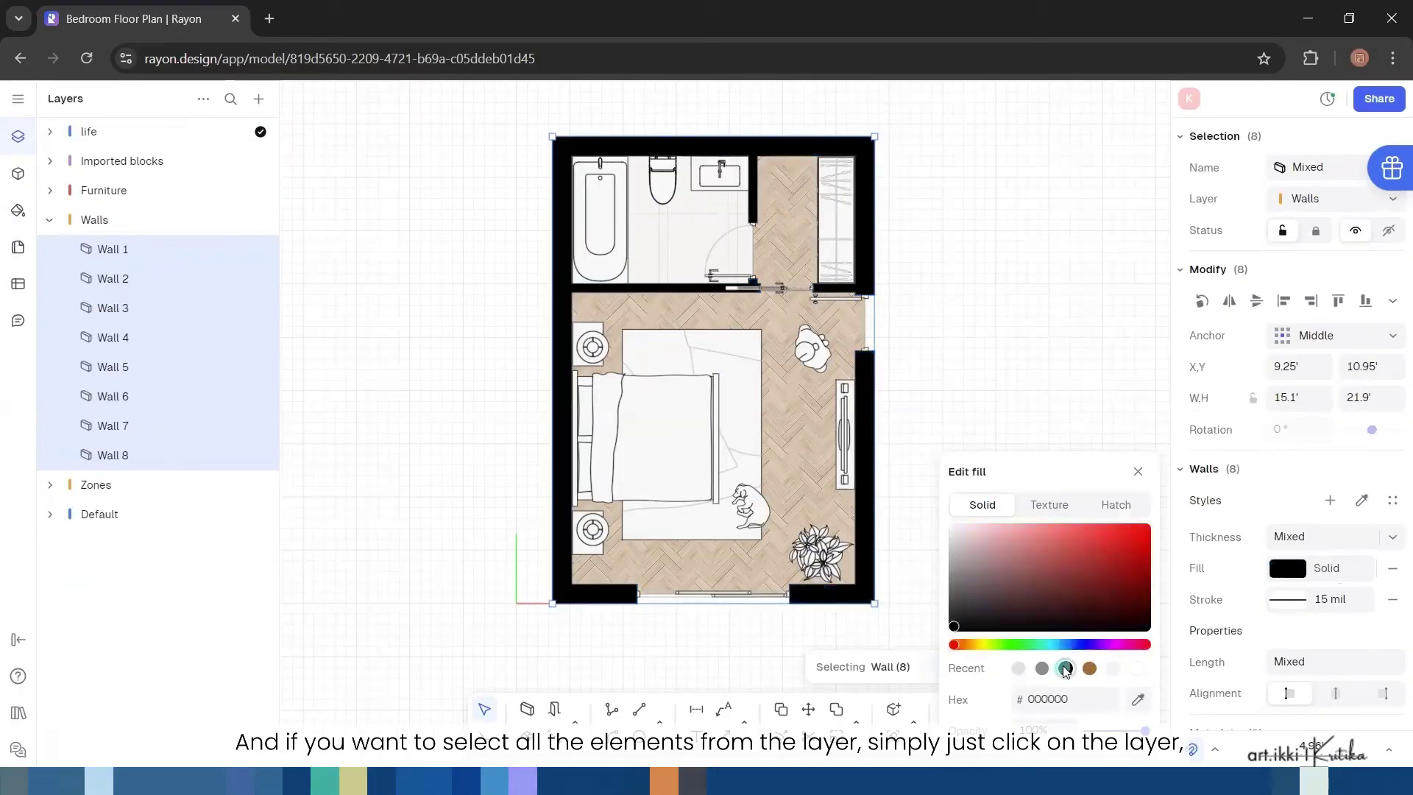
left_click(1042, 668)
left_click_drag(928, 605, 929, 602)
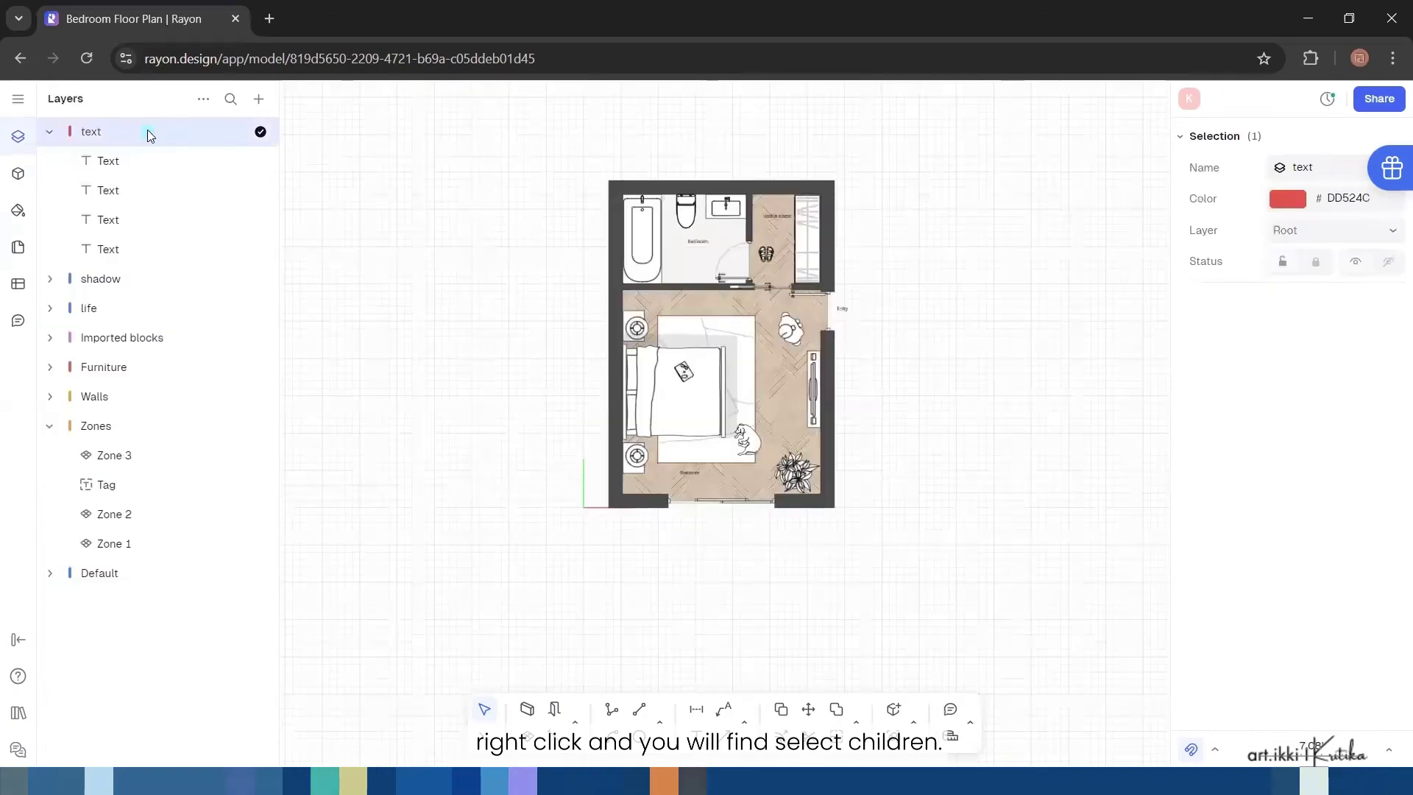
Select all labels on the text layer and set their text size to 0.6'
right_click(147, 133)
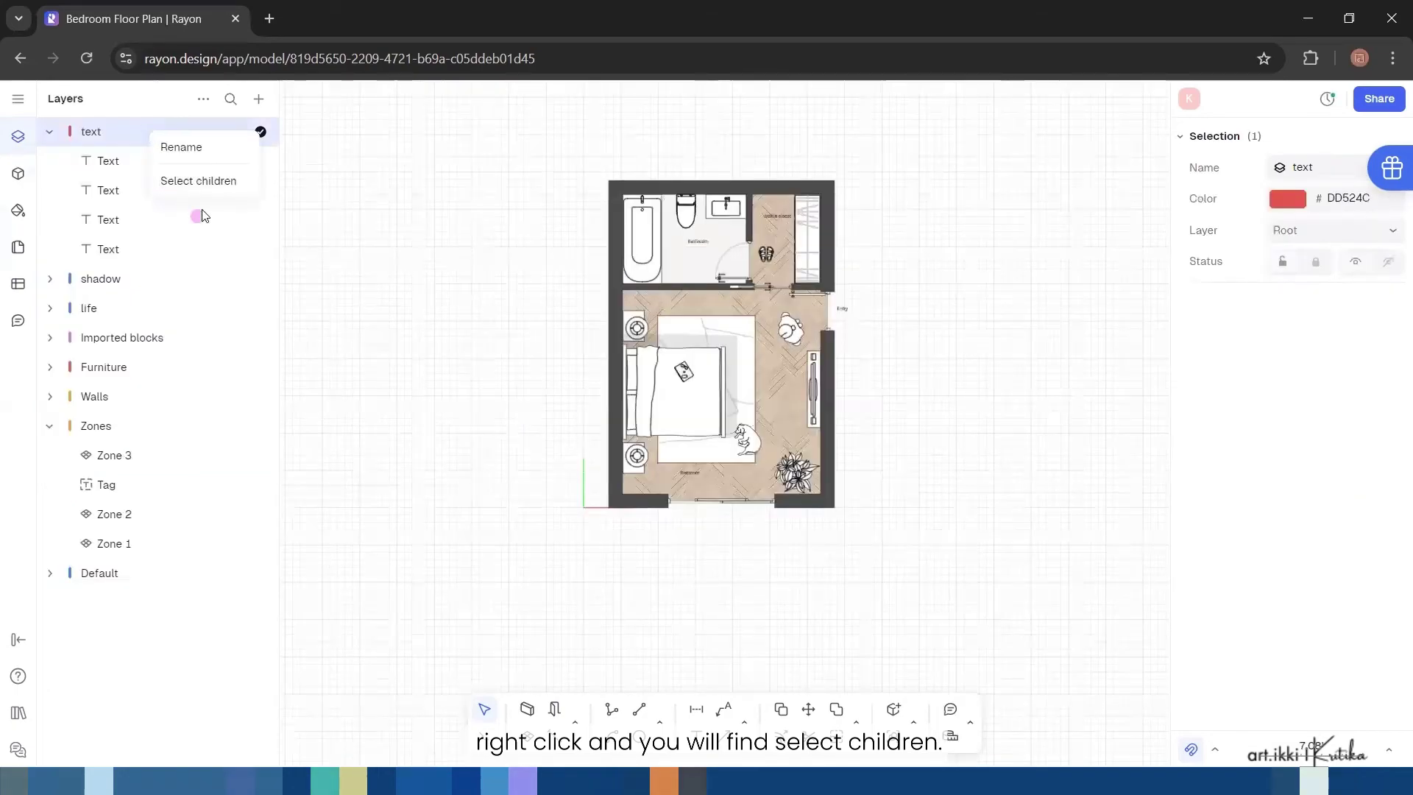
left_click(208, 186)
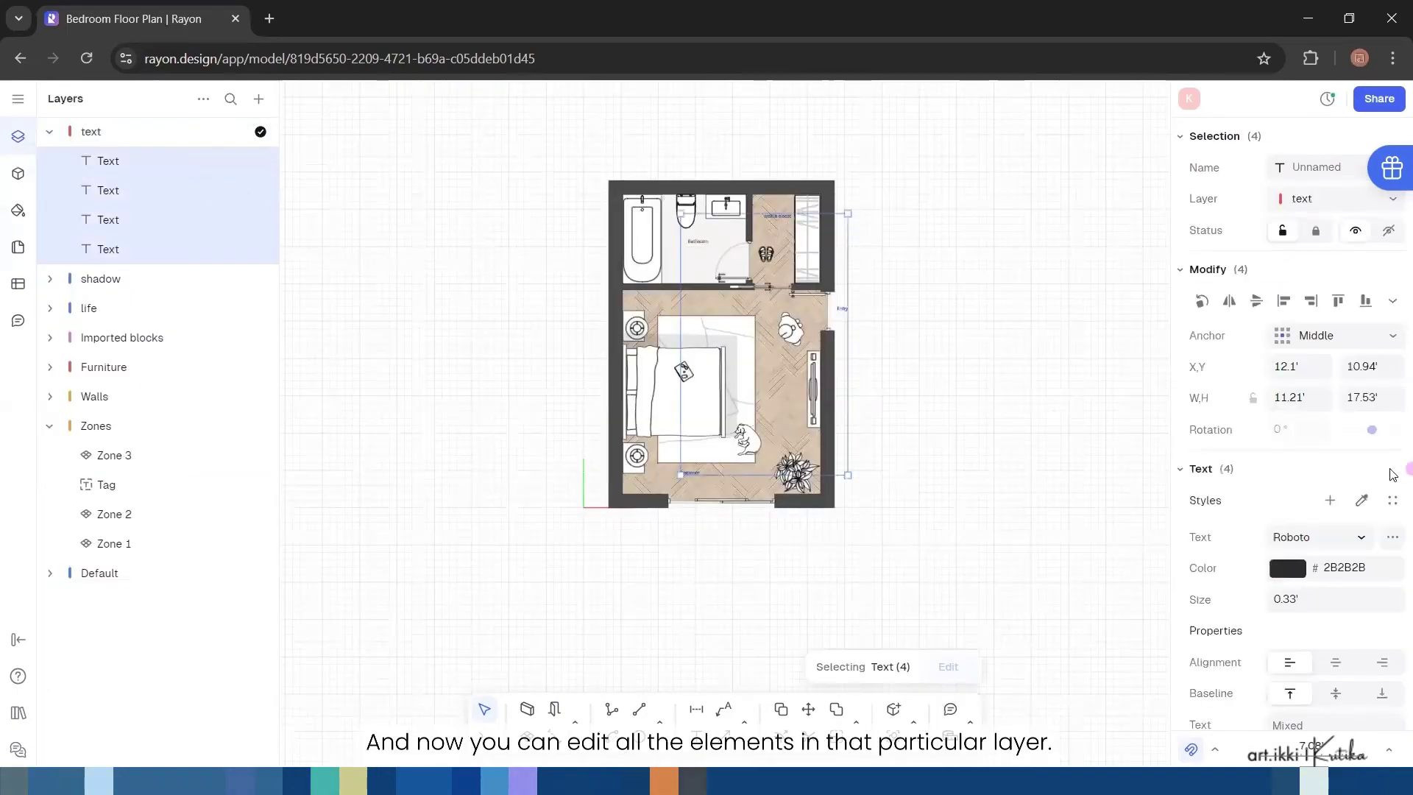
left_click(1329, 605)
type("0.6")
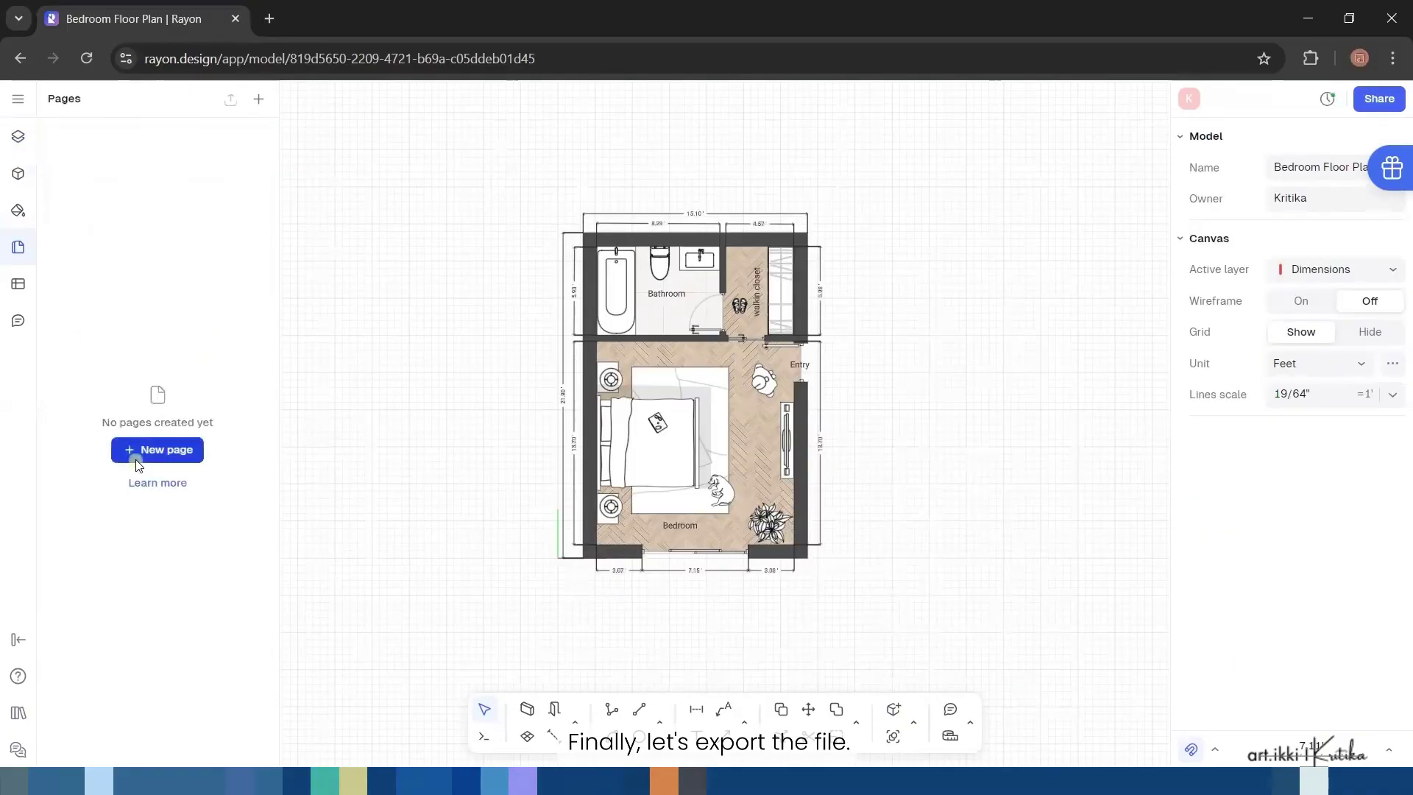
Place a new page over the floor plan and set it to A5 format in portrait orientation
left_click(143, 456)
left_click(893, 300)
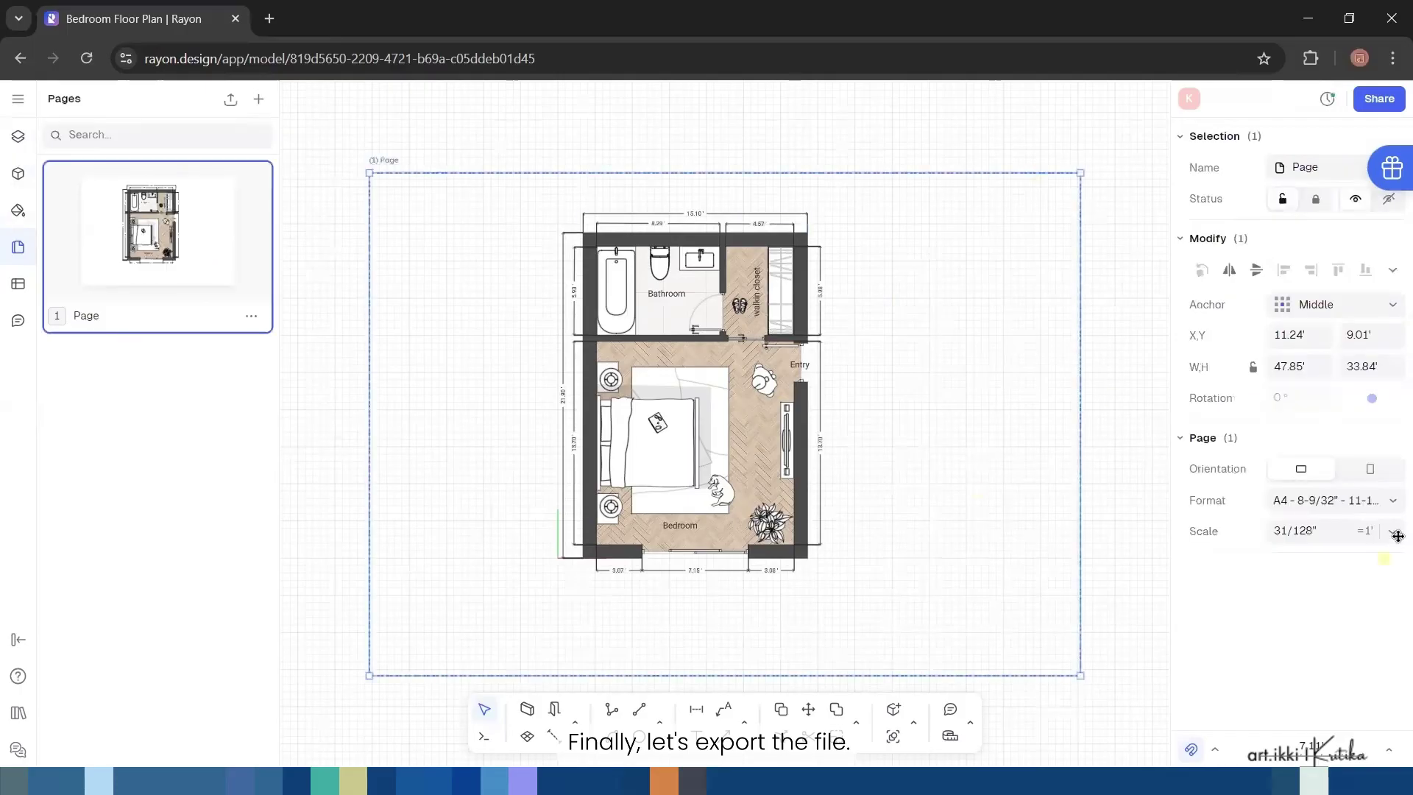
left_click(1392, 500)
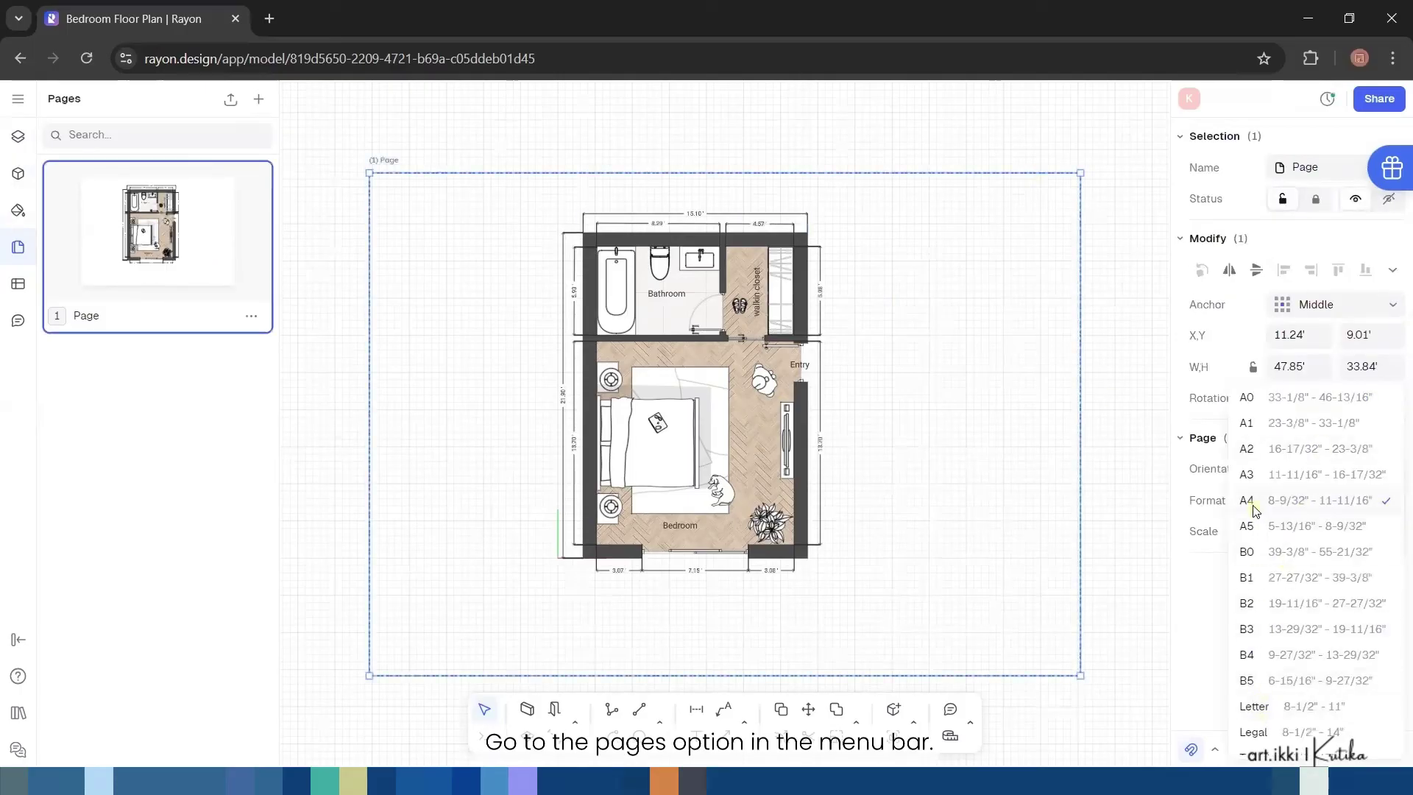
left_click(1247, 526)
left_click(1369, 470)
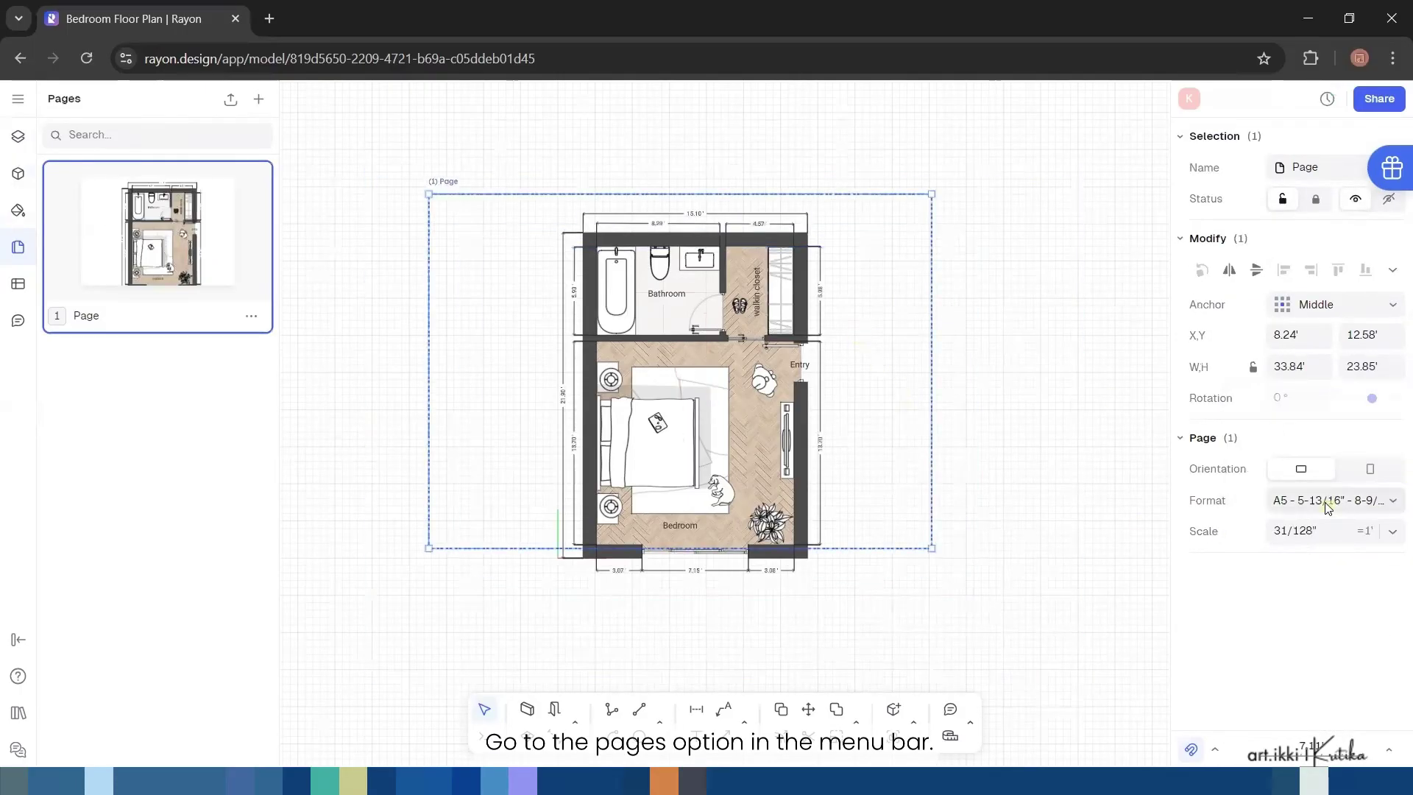
Move the page so it frames the whole dimensioned plan, and export it as a PDF
left_click_drag(750, 150, 757, 179)
left_click(1048, 295)
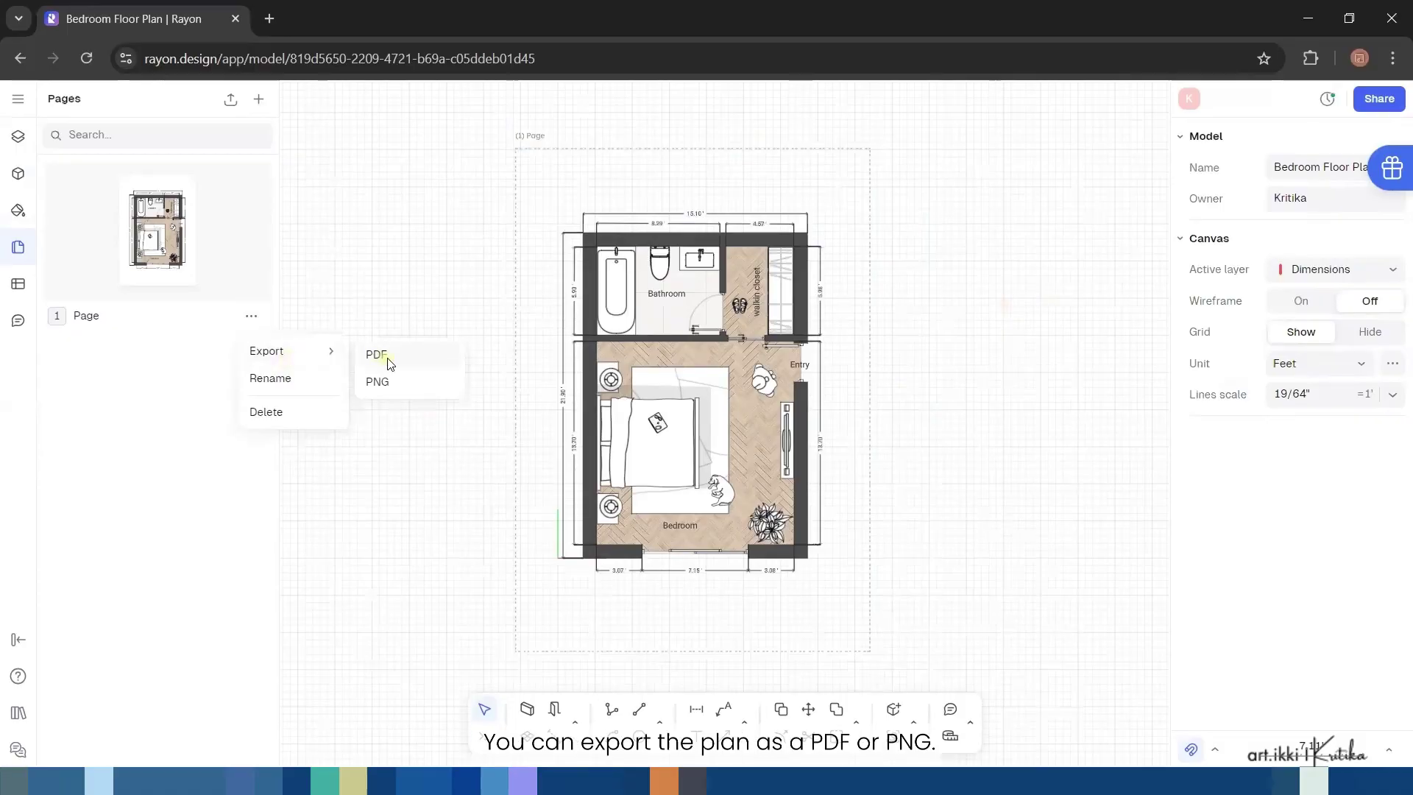
left_click(378, 356)
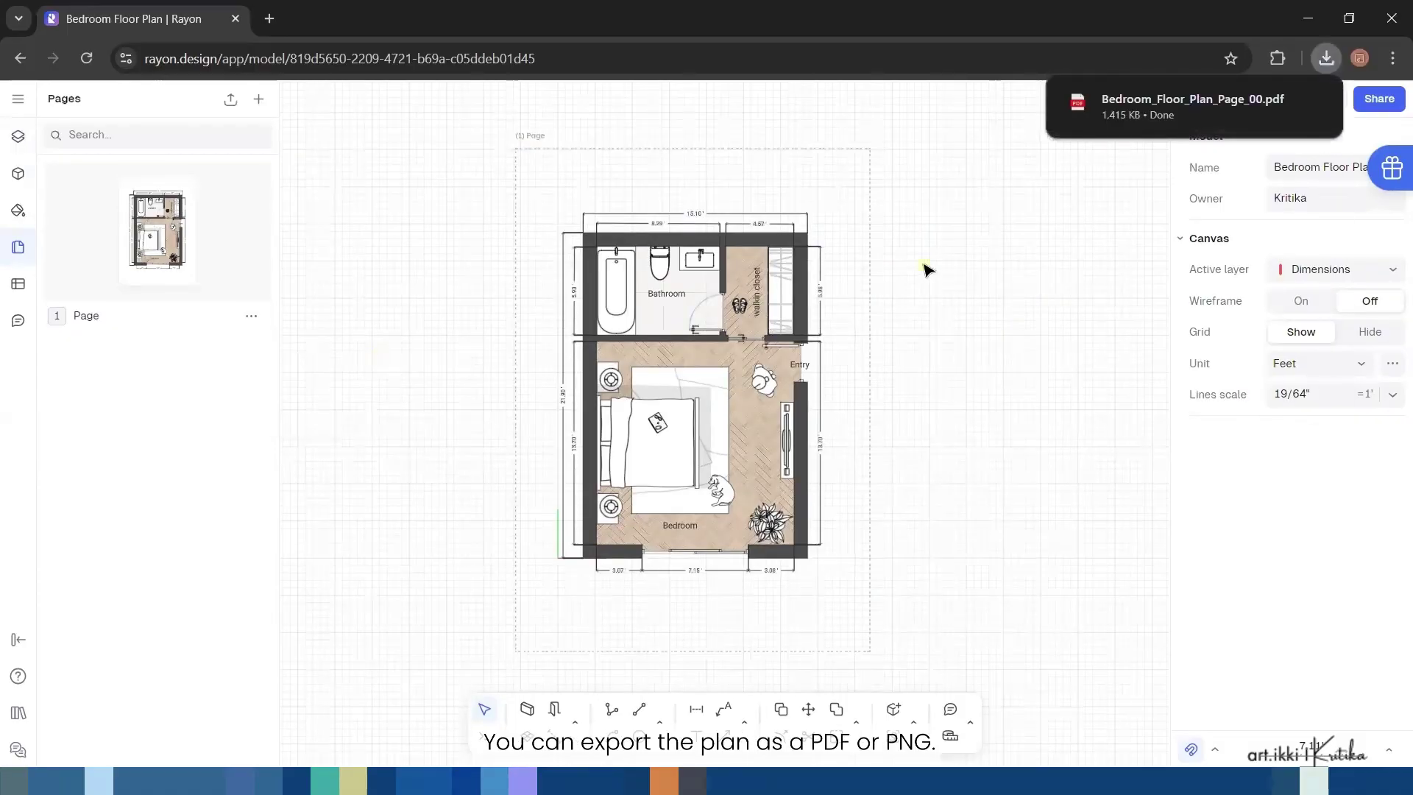